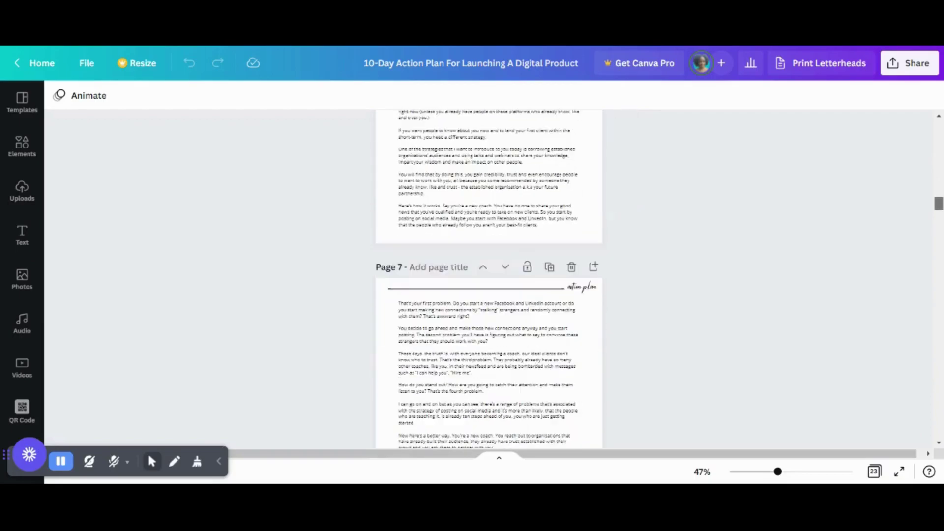
Look through the 10-Day Action Plan document and show all its pages as a thumbnail grid.
scroll(489, 276, "up", 20)
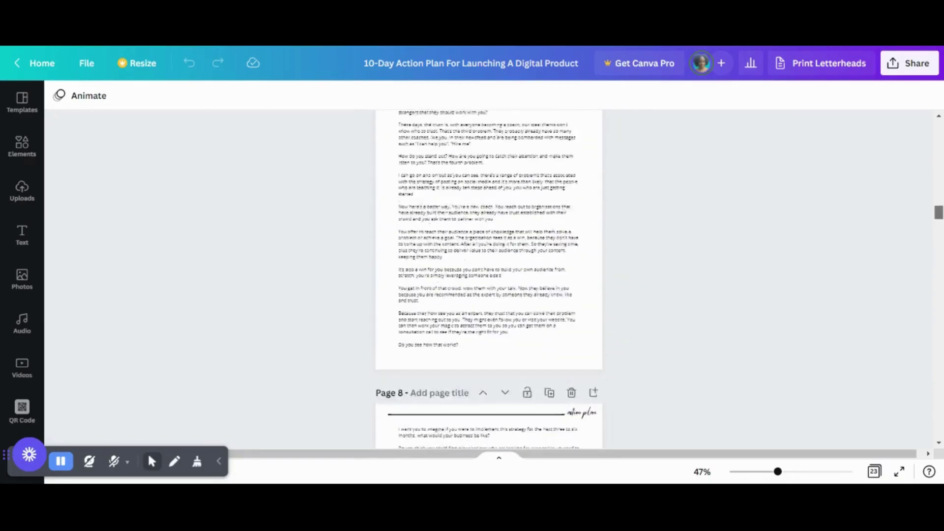
scroll(938, 162, "up", 15)
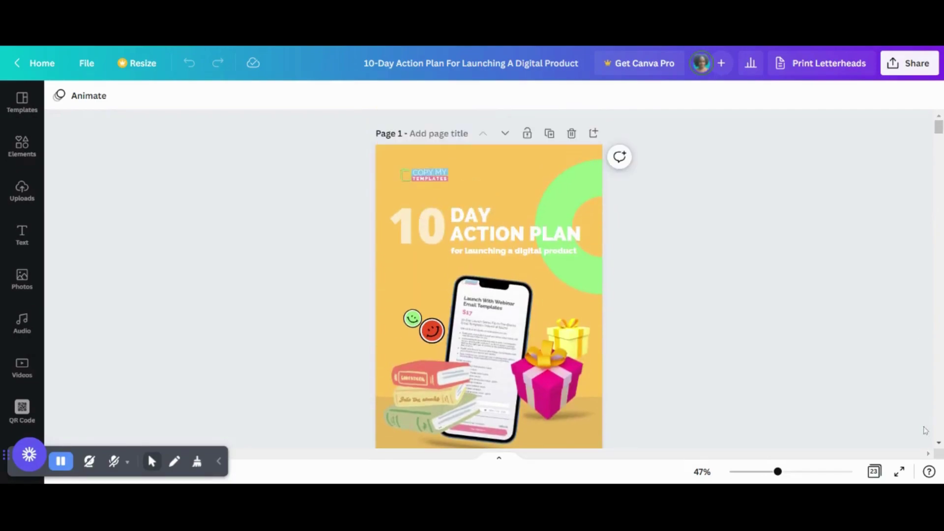
left_click(874, 472)
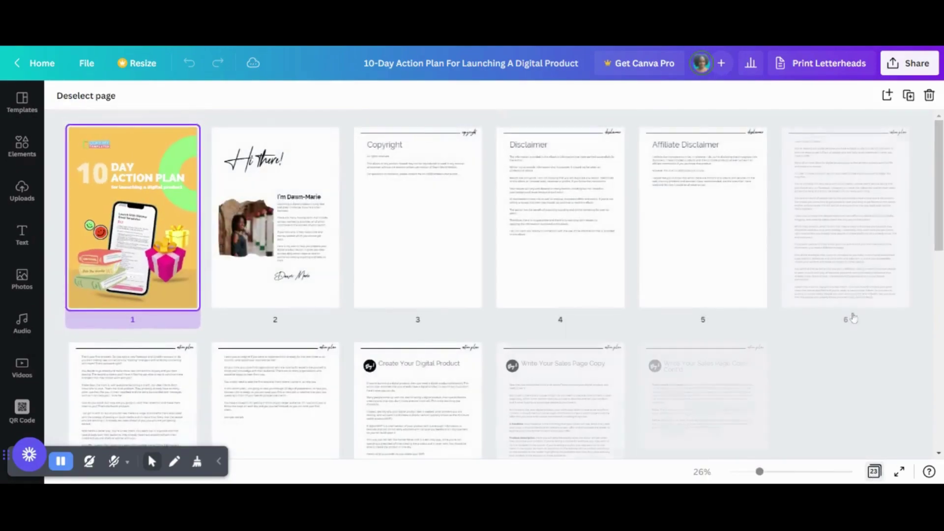
scroll(940, 162, "down", 3)
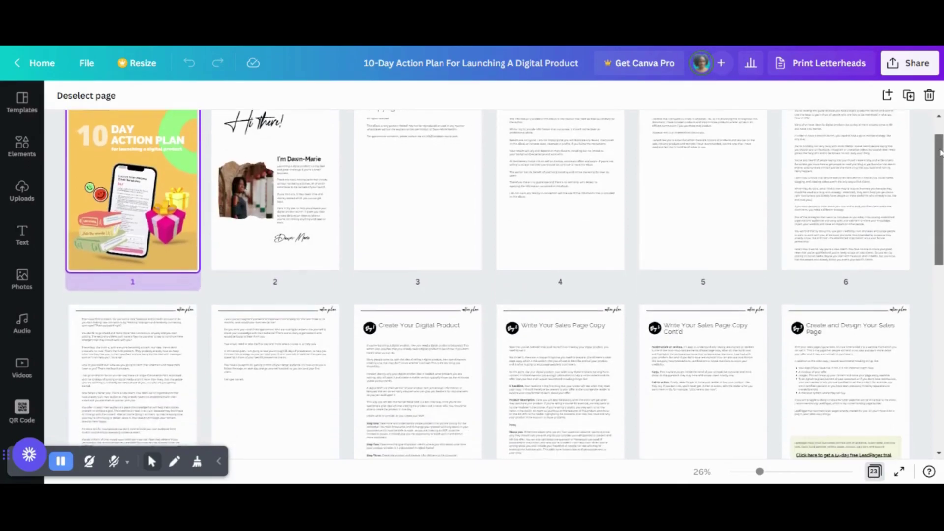
left_click_drag(940, 163, 941, 237)
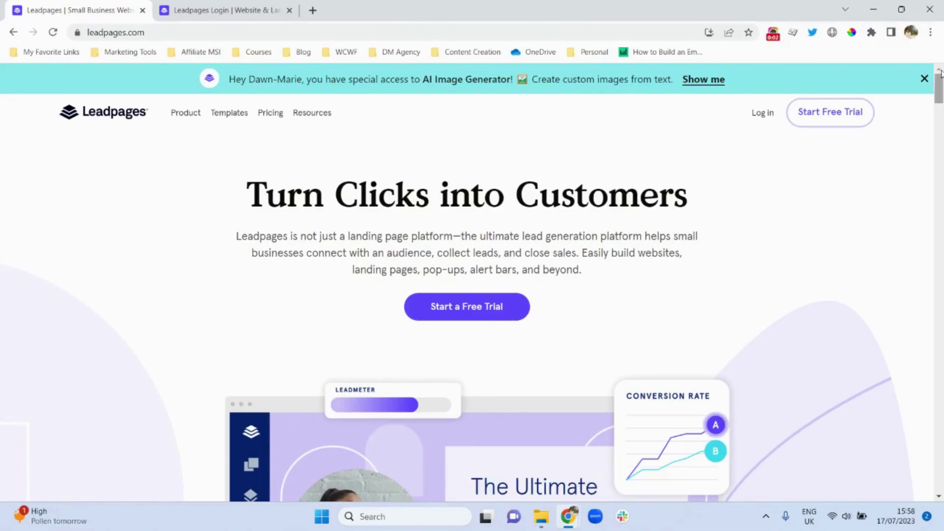
Open the Leadpages pricing page and compare the prices and included features of the Pro and Standard plans.
mouse_move(940, 92)
left_mouse_down()
mouse_move(941, 236)
mouse_move(941, 86)
left_mouse_up()
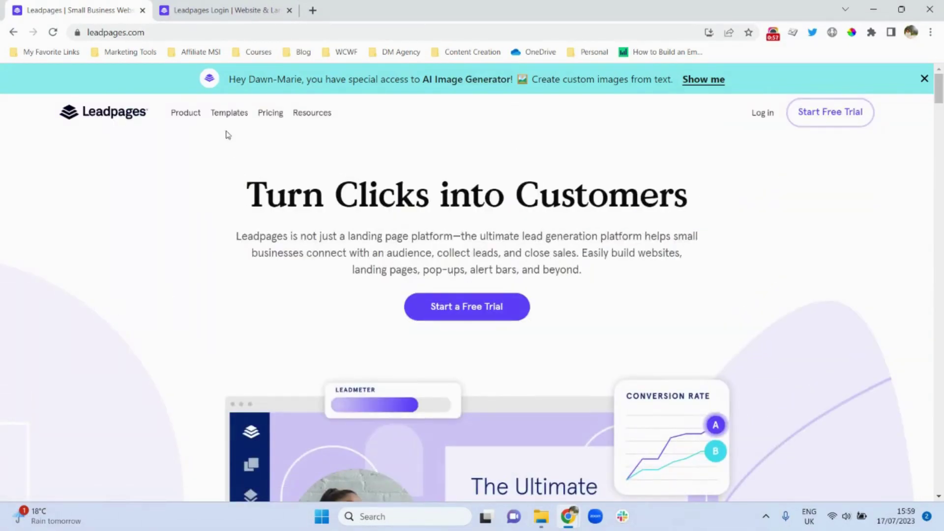
left_click(270, 114)
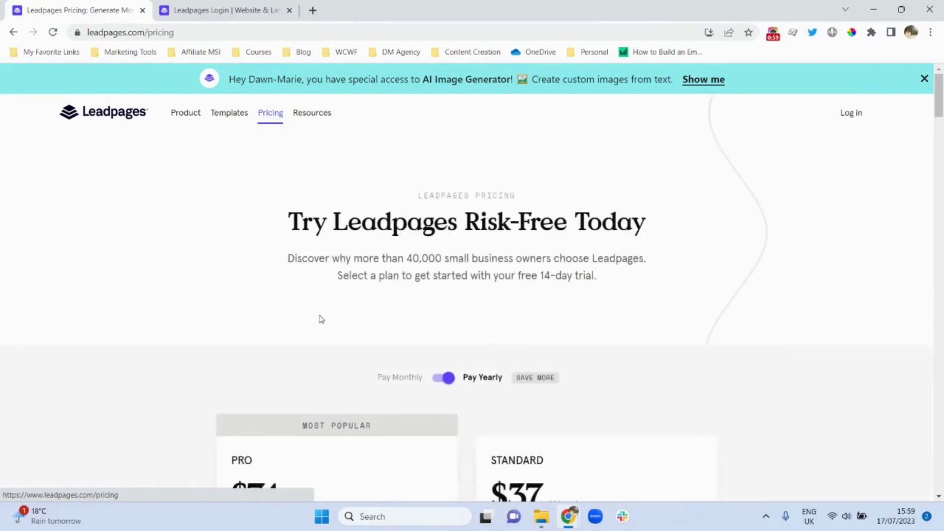
scroll(941, 97, "down", 5)
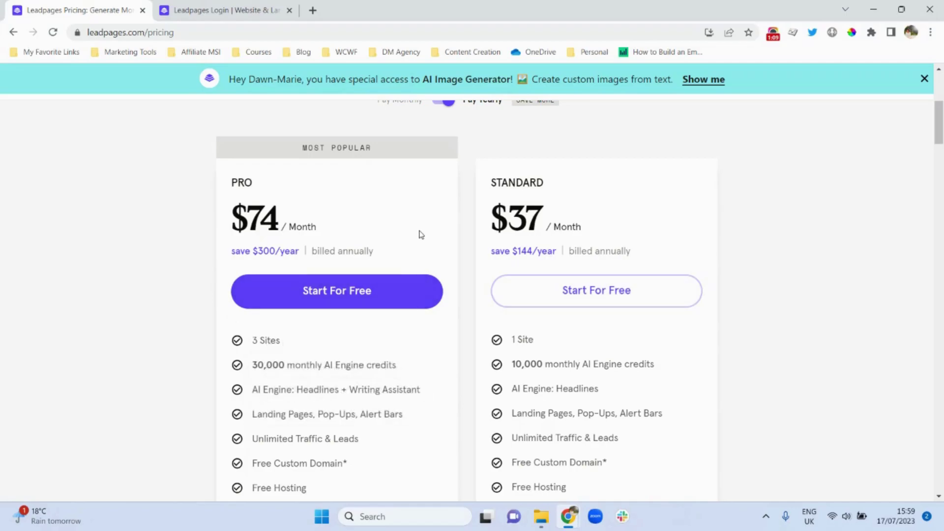
scroll(421, 234, "up", 1)
scroll(942, 145, "down", 3)
left_click_drag(942, 146, 941, 168)
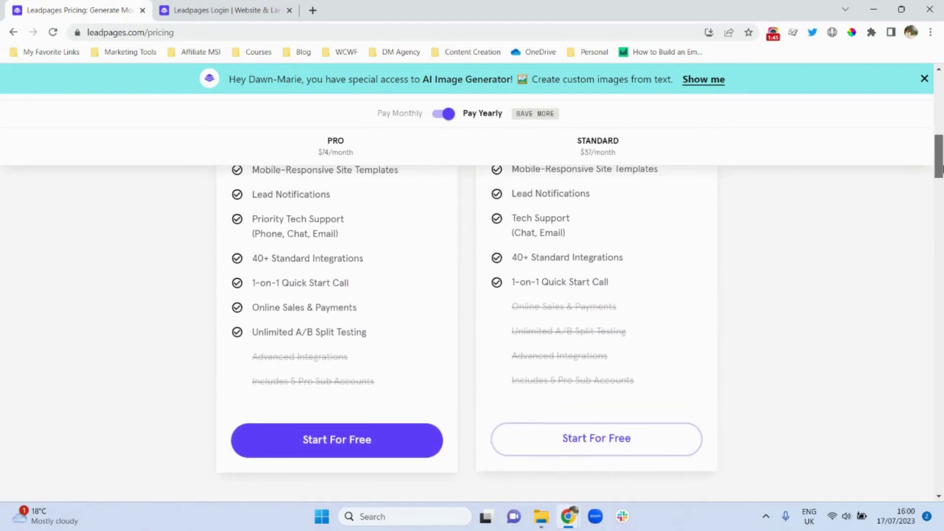
mouse_move(364, 286)
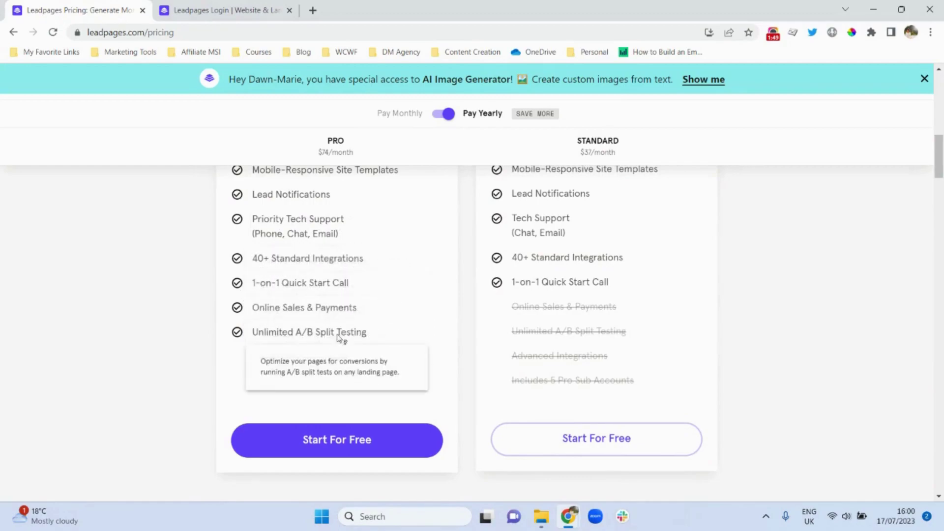
mouse_move(361, 315)
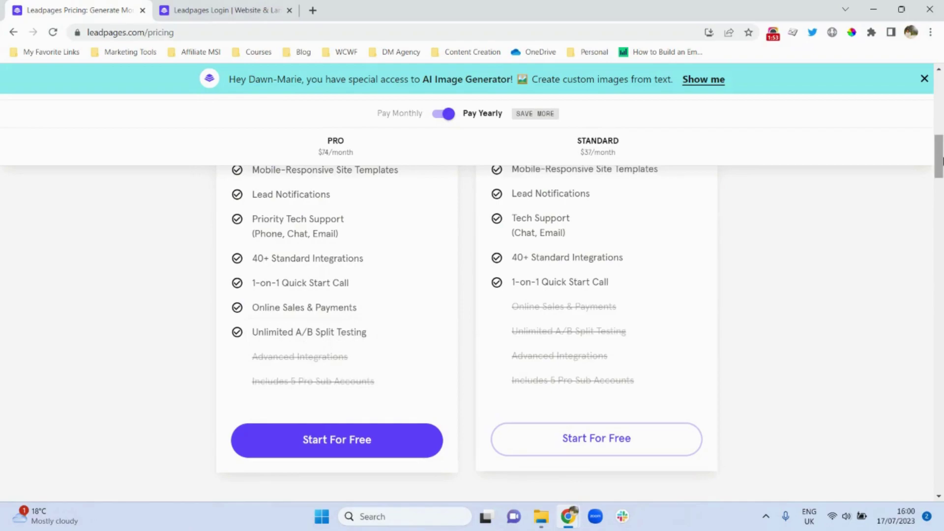
left_click_drag(940, 158, 940, 131)
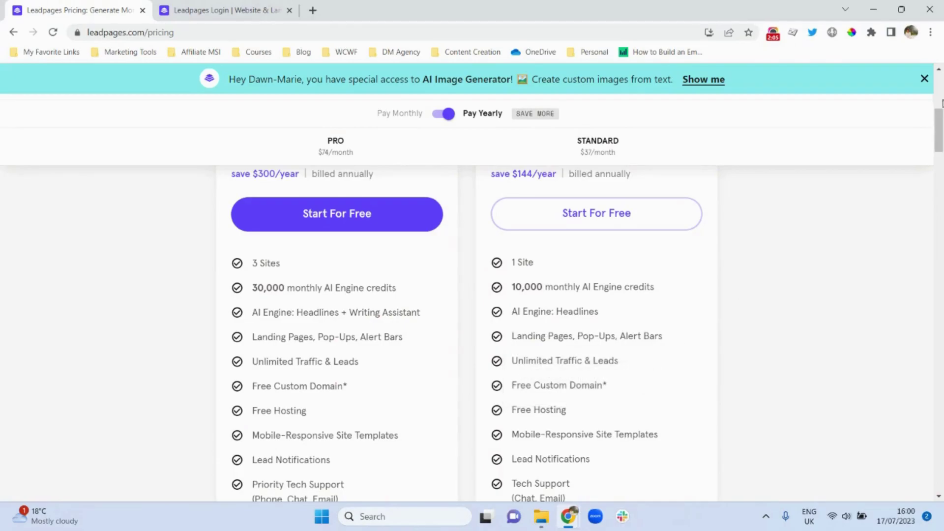
left_click_drag(939, 129, 939, 150)
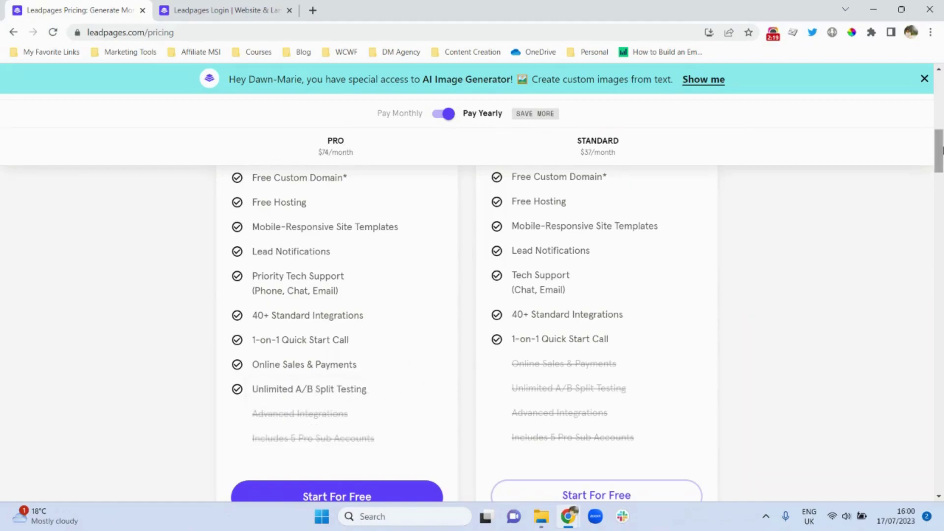
left_click_drag(939, 147, 937, 122)
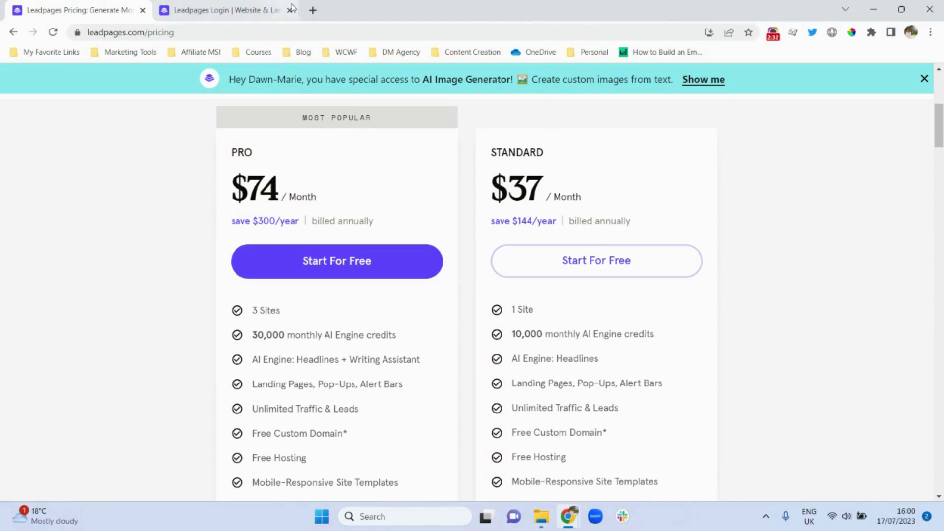
Log in to Leadpages with the prefilled credentials and start creating a new landing page.
left_click(227, 4)
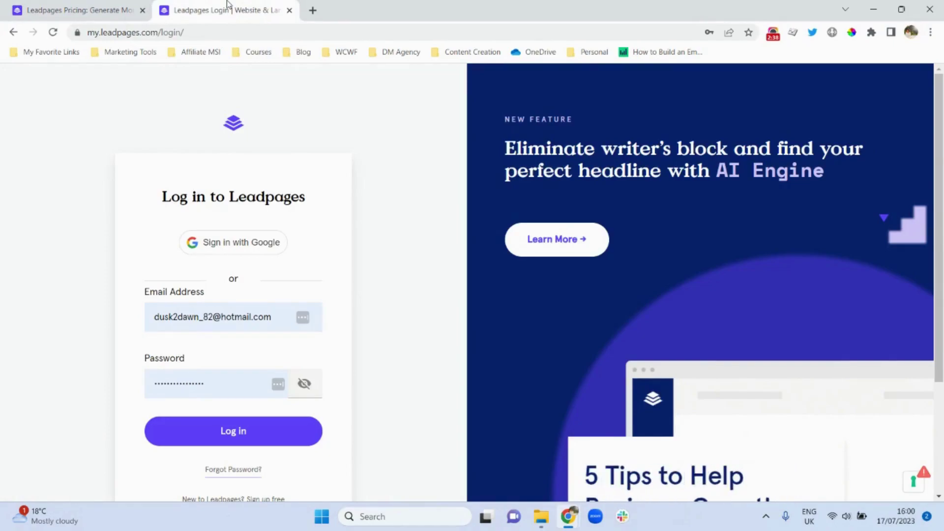
left_click(231, 432)
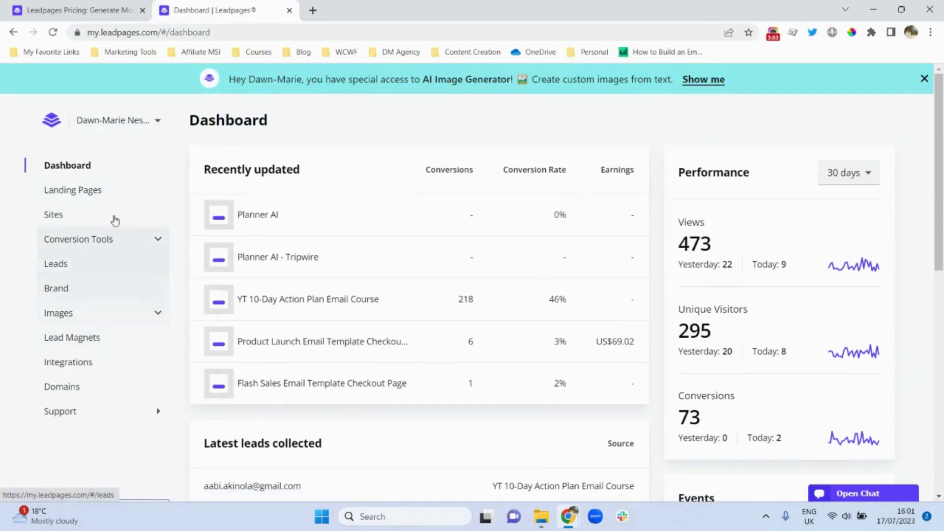
left_click(91, 196)
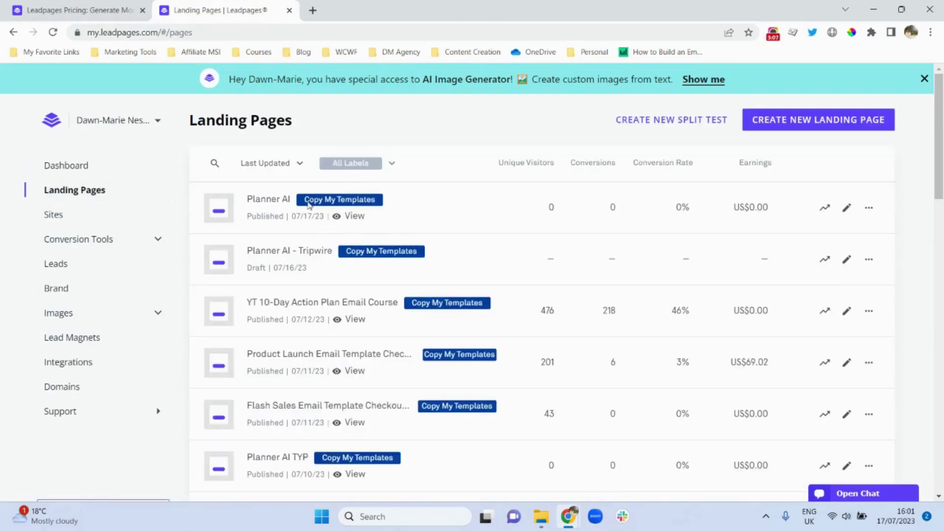
left_click(801, 131)
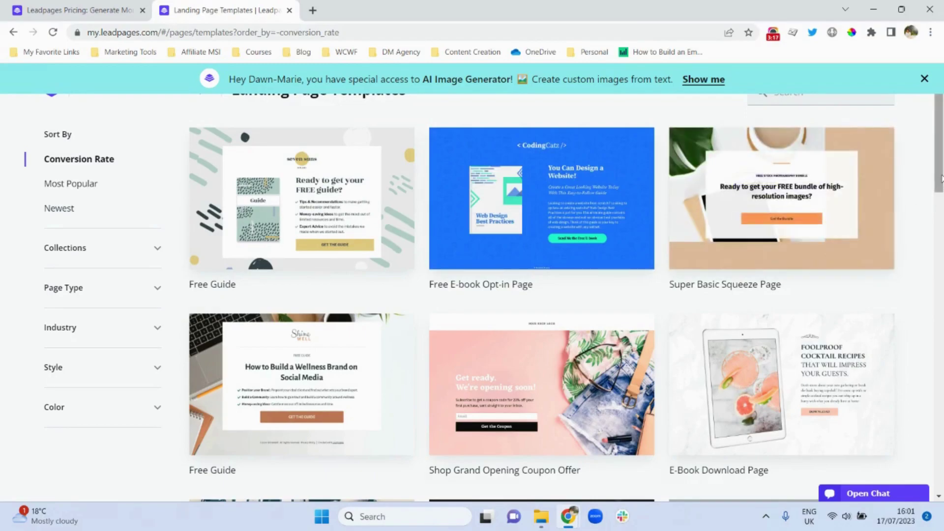
Search the landing page templates for "sale", preview the Book Sales Page template and return to the template list.
left_click_drag(940, 176, 941, 206)
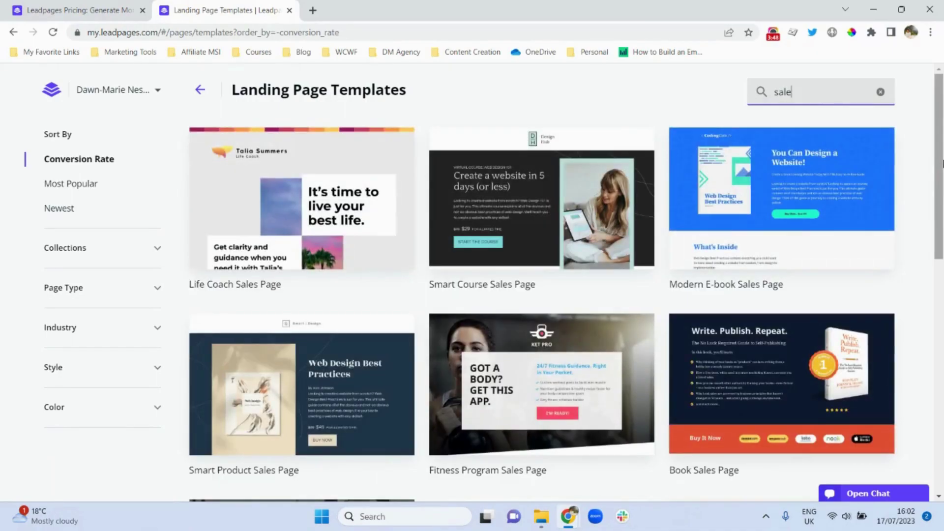
mouse_move(780, 407)
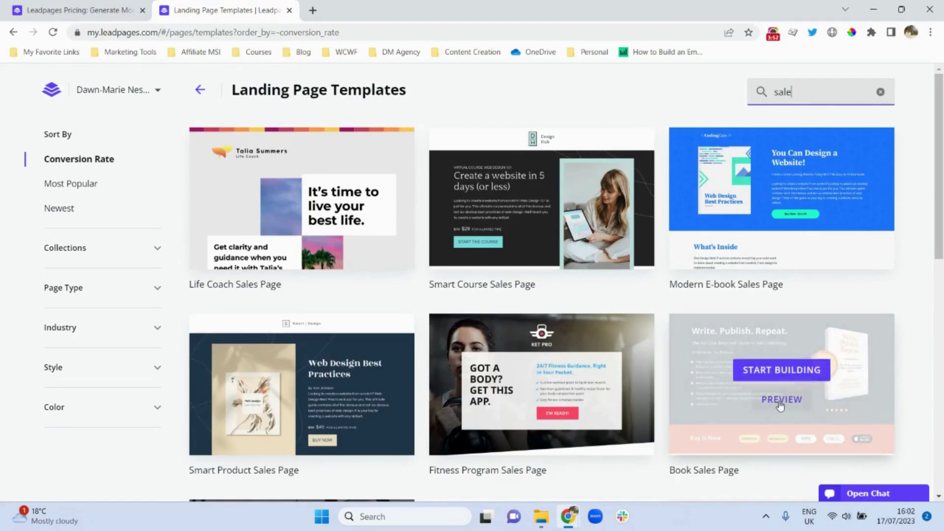
left_click(781, 403)
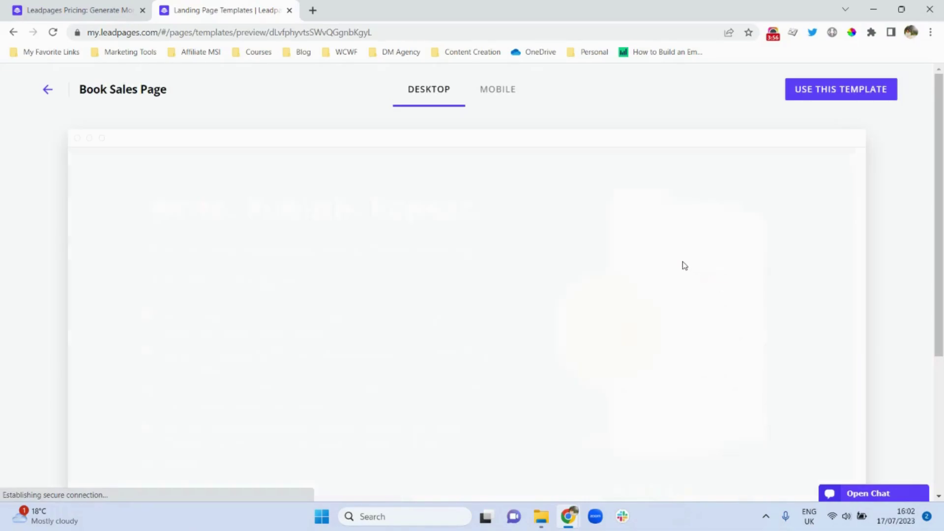
scroll(930, 222, "down", 2)
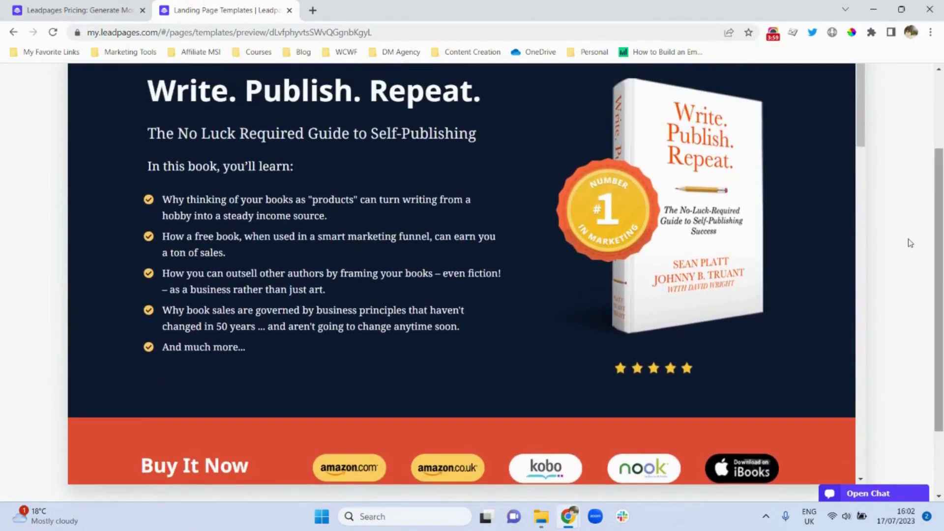
mouse_move(861, 134)
left_mouse_down()
mouse_move(858, 472)
mouse_move(845, 274)
mouse_move(861, 122)
left_mouse_up()
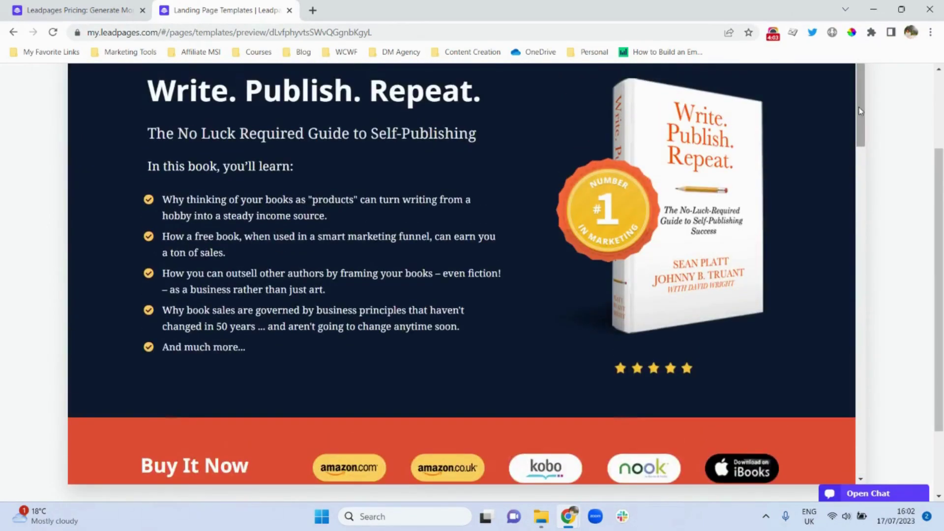
left_click(938, 79)
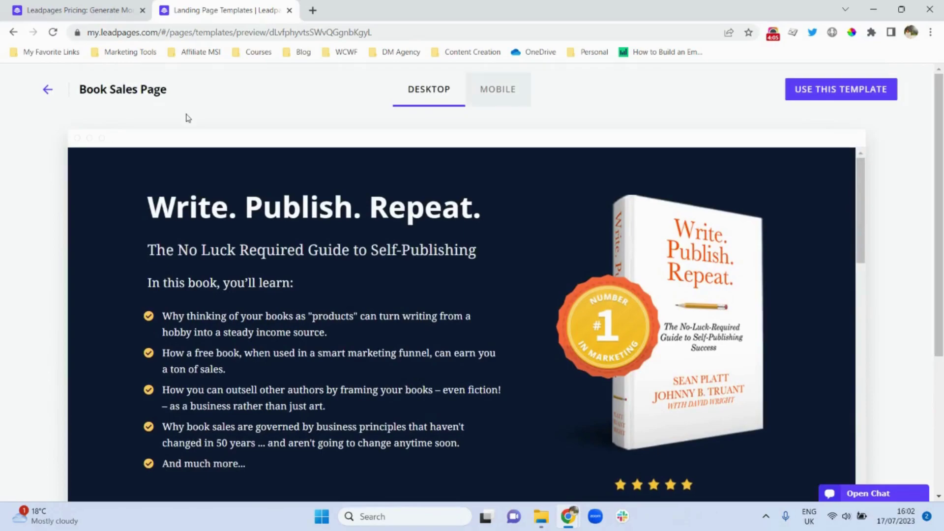
left_click(47, 90)
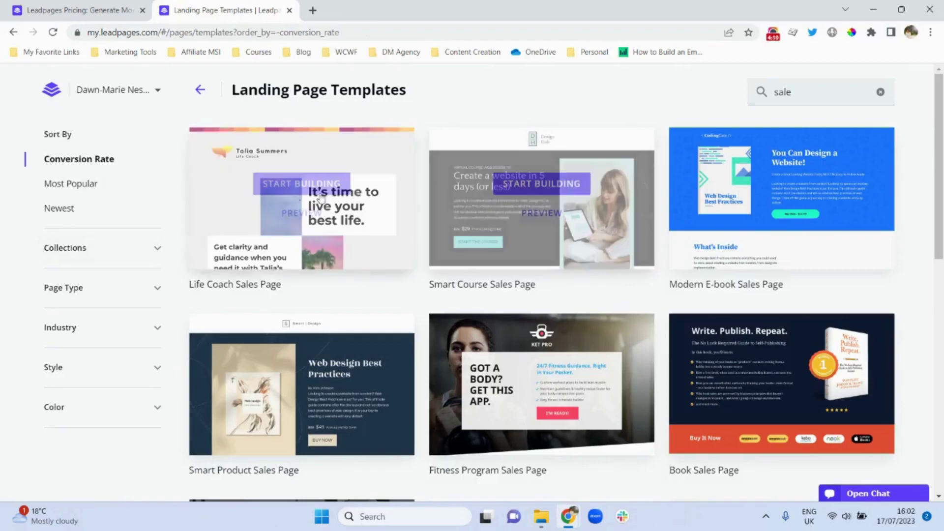
Search the templates for "ecommerce", preview the eCommerce Catalog Page template and return to the template list.
mouse_move(353, 350)
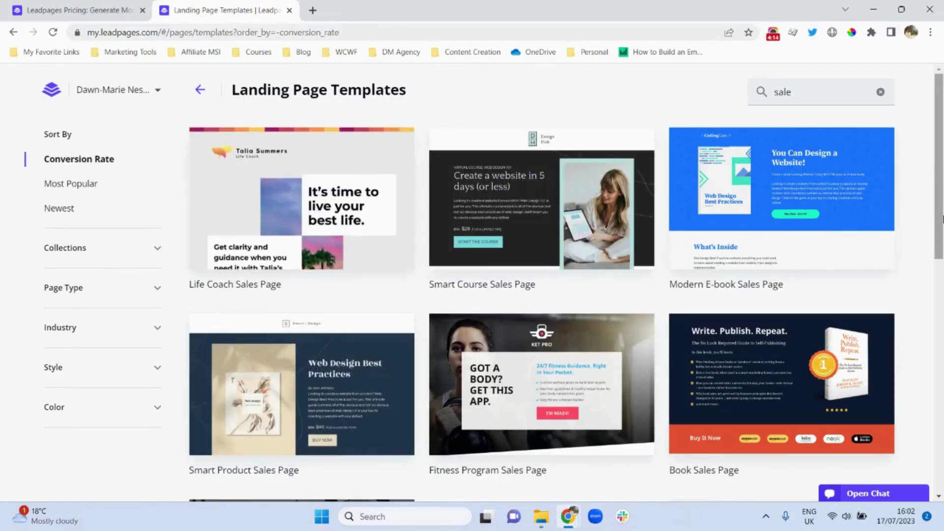
double_click(783, 92)
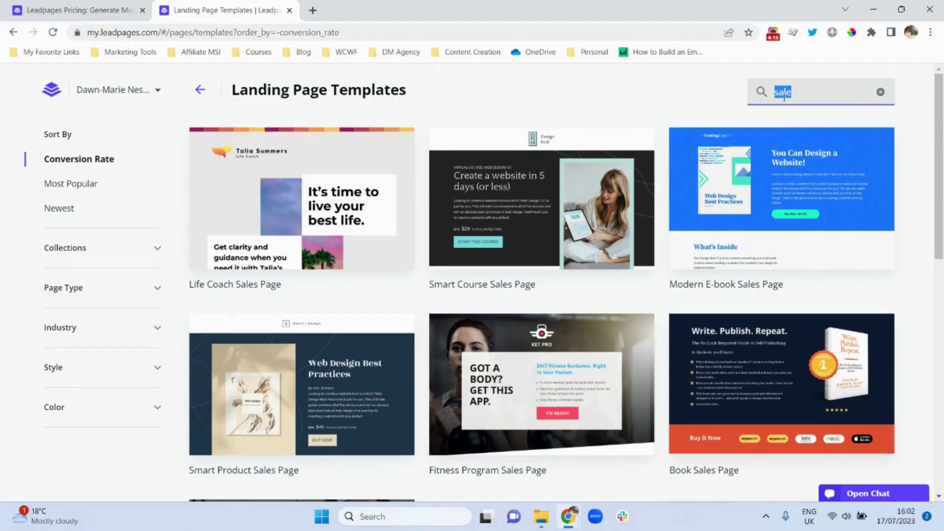
mouse_move(330, 355)
type("ecommerce")
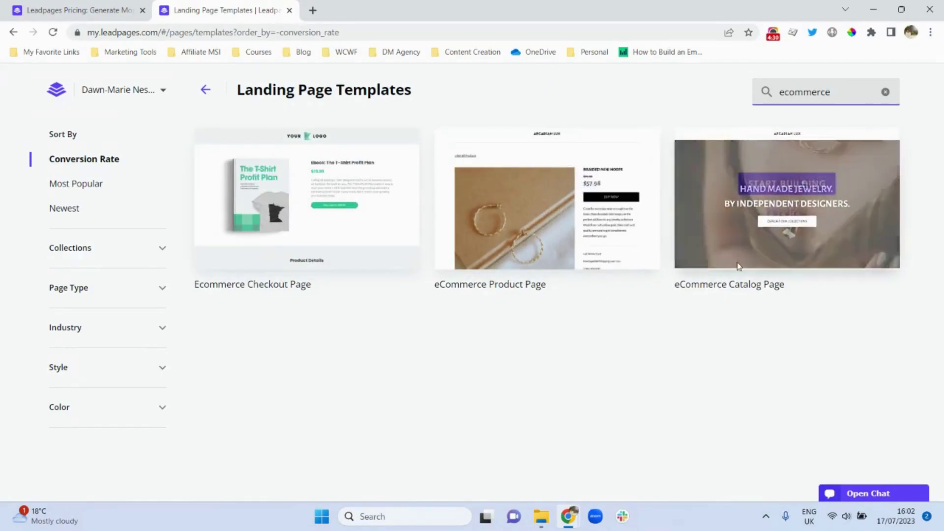
mouse_move(784, 223)
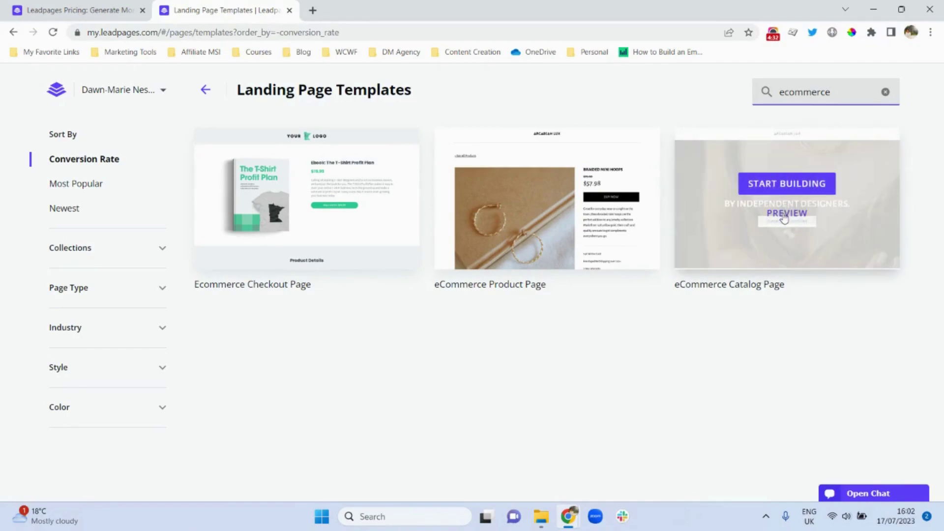
left_click(786, 215)
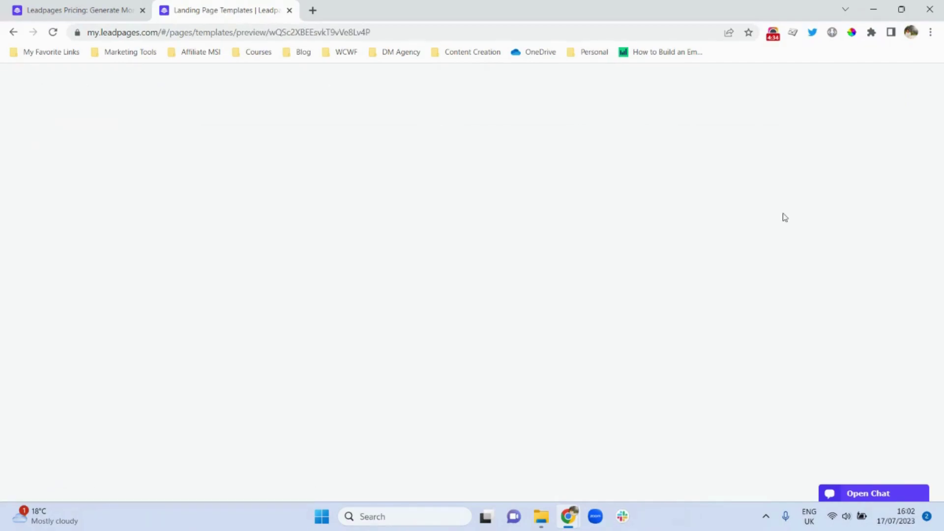
left_click_drag(942, 135, 941, 200)
mouse_move(861, 72)
left_mouse_down()
mouse_move(851, 274)
mouse_move(834, 361)
mouse_move(845, 78)
left_mouse_up()
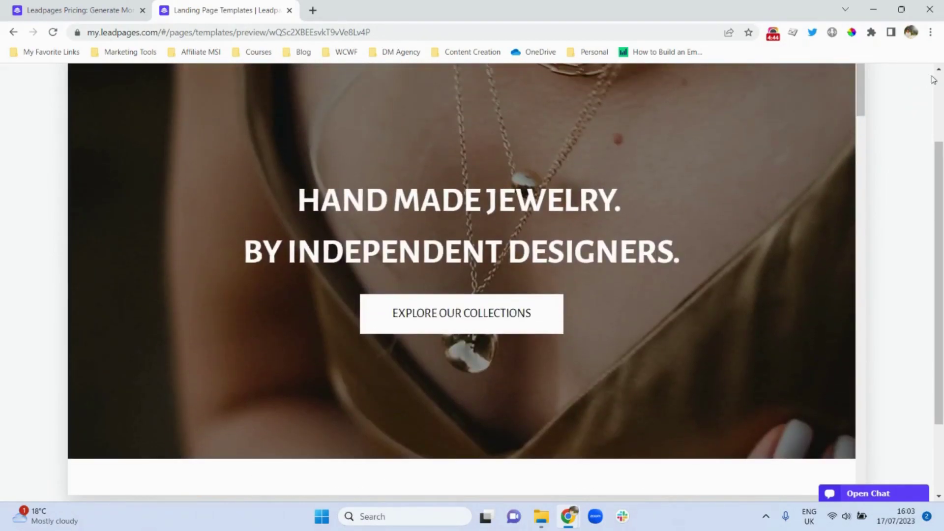
scroll(203, 135, "up", 2)
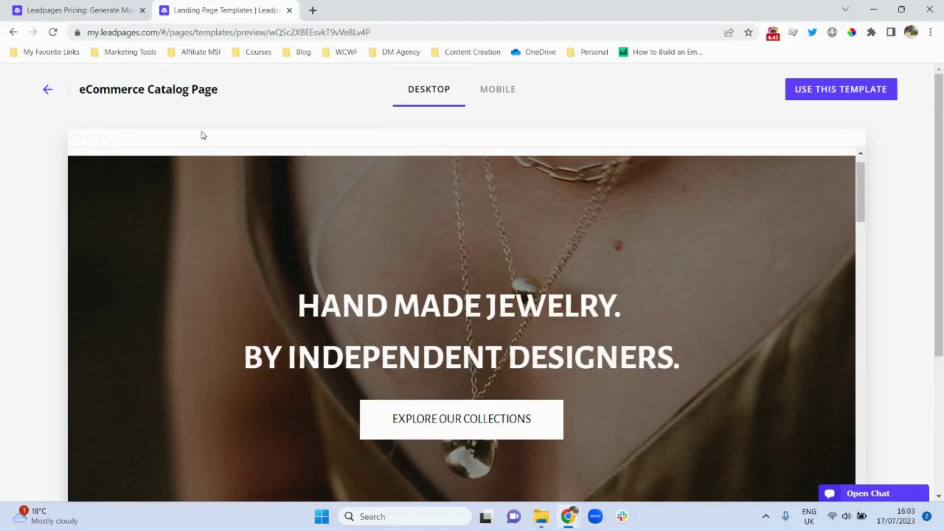
left_click(48, 89)
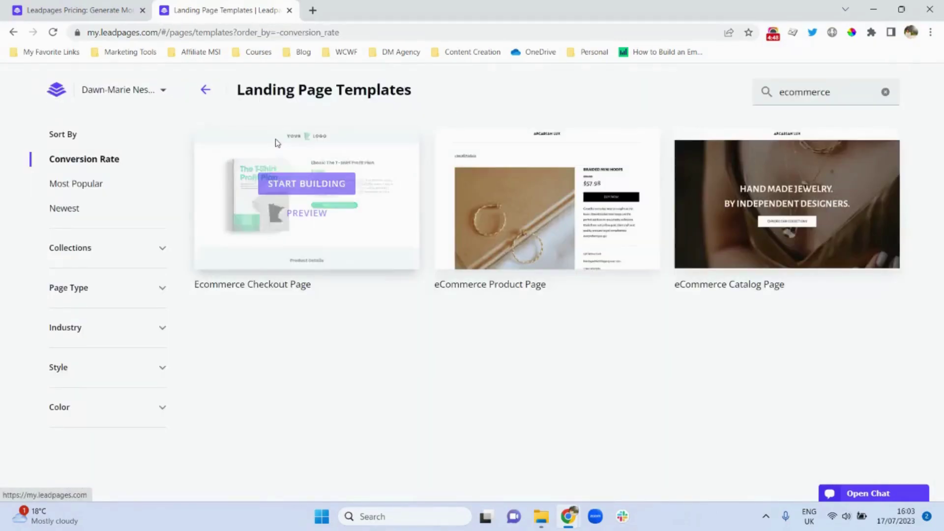
Search the landing page templates for "blank".
double_click(795, 92)
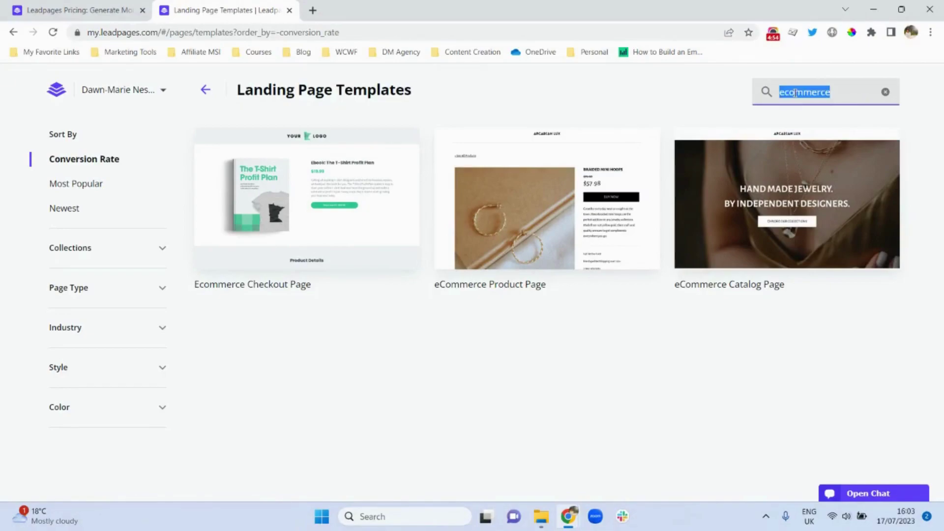
type("blank")
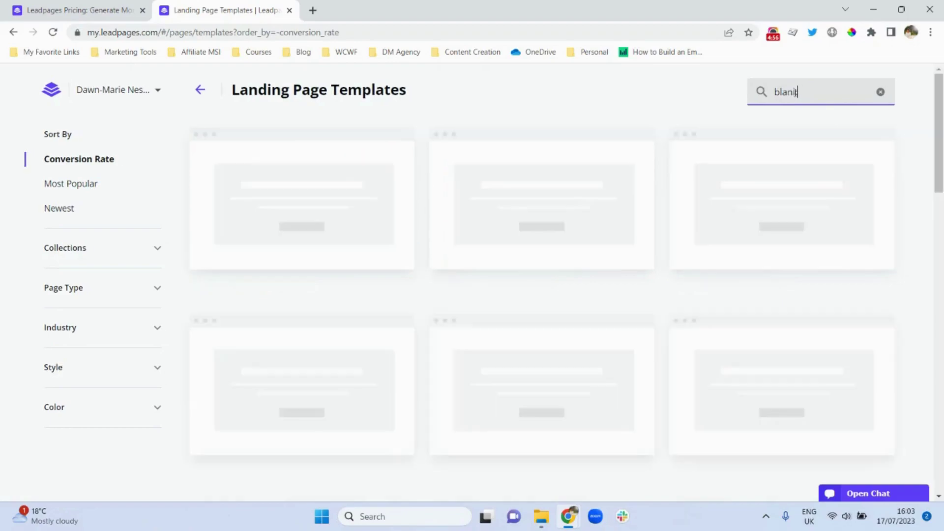
Preview the Blank landing page template and return to the template list.
mouse_move(347, 179)
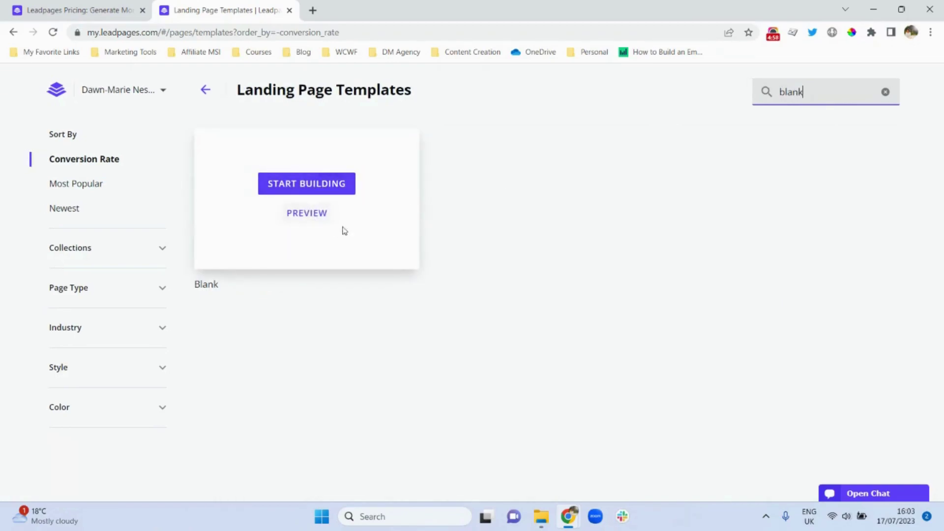
left_click(304, 216)
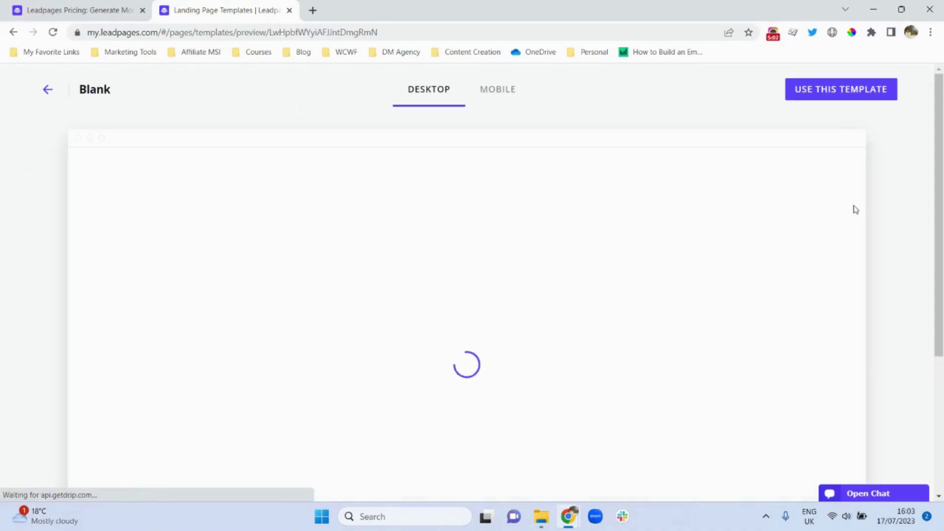
left_click_drag(940, 194, 939, 93)
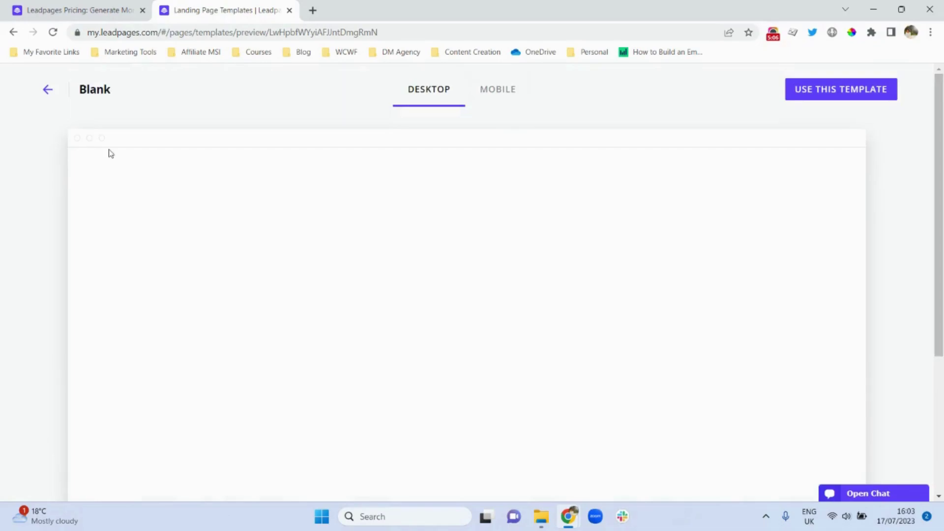
left_click(47, 89)
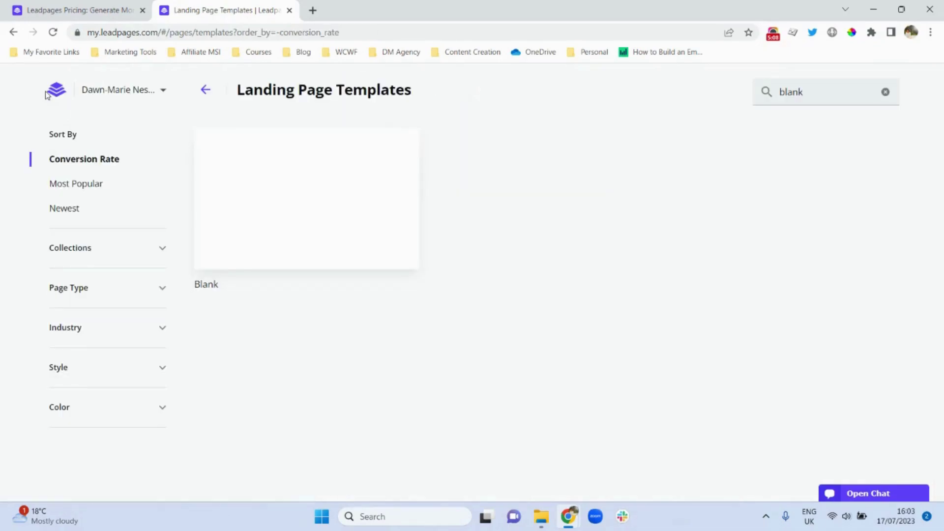
Search the templates for "sale" and start building a page from the Book Sales Page template.
double_click(791, 92)
type("sale")
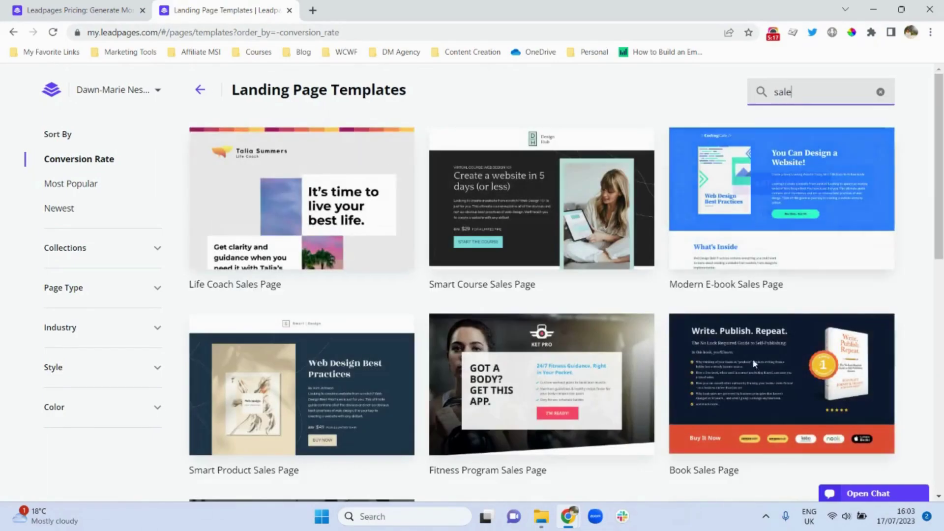
mouse_move(777, 379)
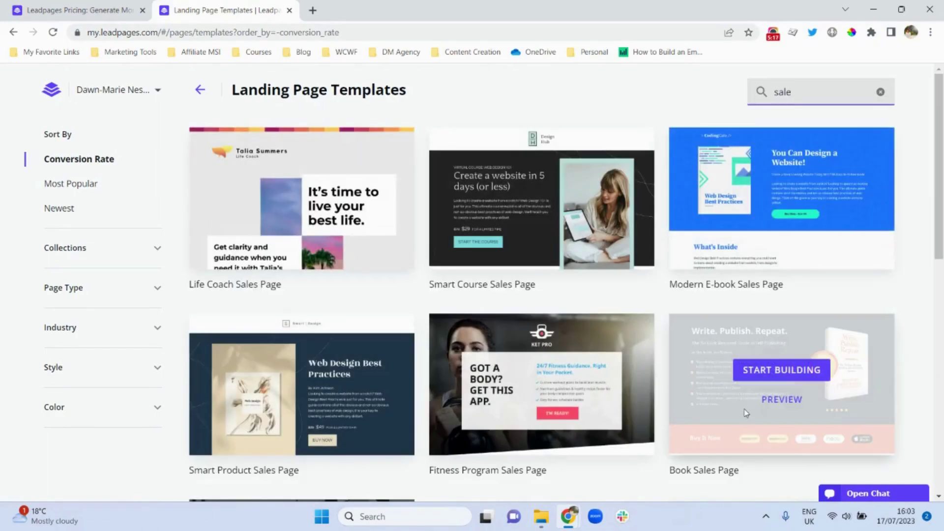
left_click(777, 378)
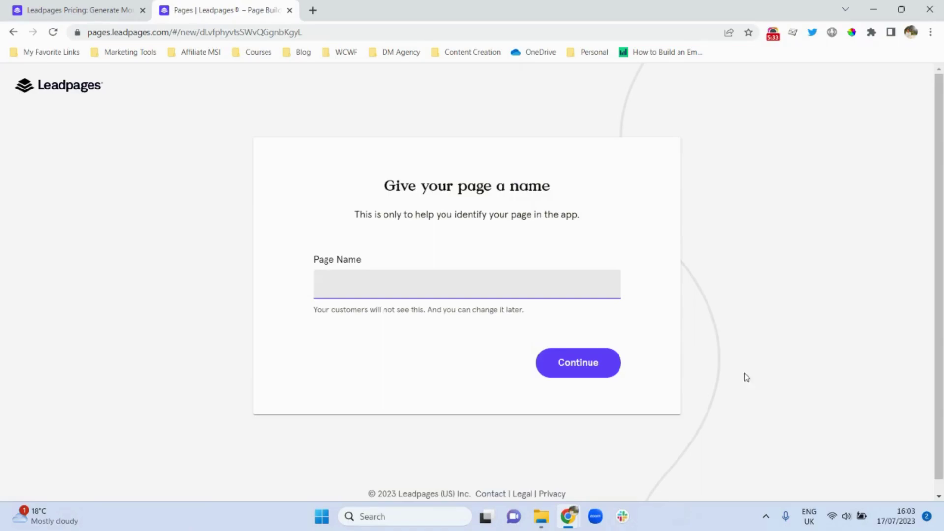
Name the new page "Ebook Sales Page - Demo" and continue to the page builder.
type("E")
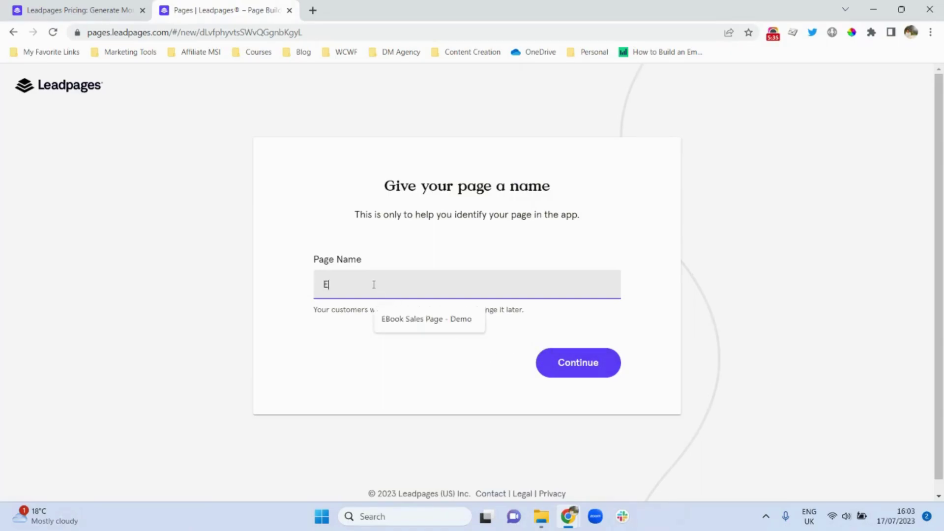
type("book Sales Page - Demo")
left_click(587, 367)
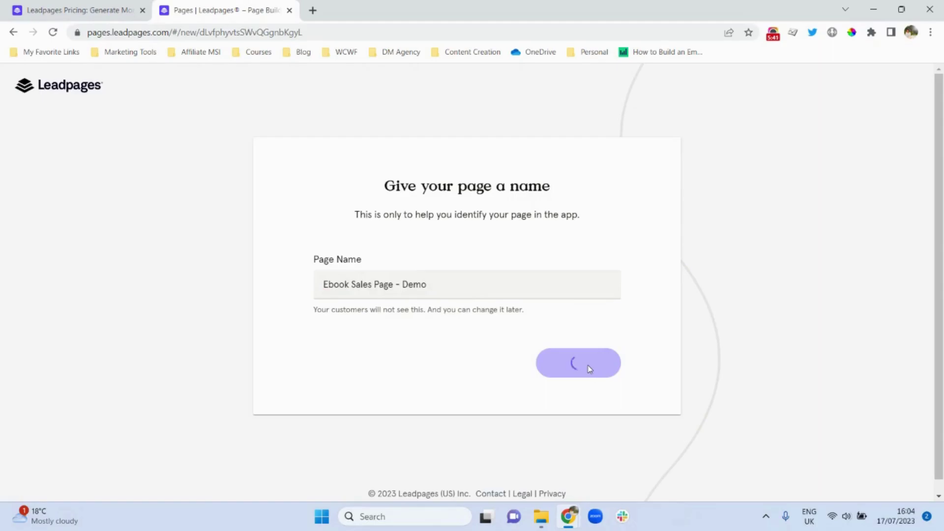
Add a Checkout widget below the bullet list in the hero section, look it over and delete it.
mouse_move(942, 154)
left_mouse_down()
mouse_move(929, 398)
mouse_move(924, 152)
left_mouse_up()
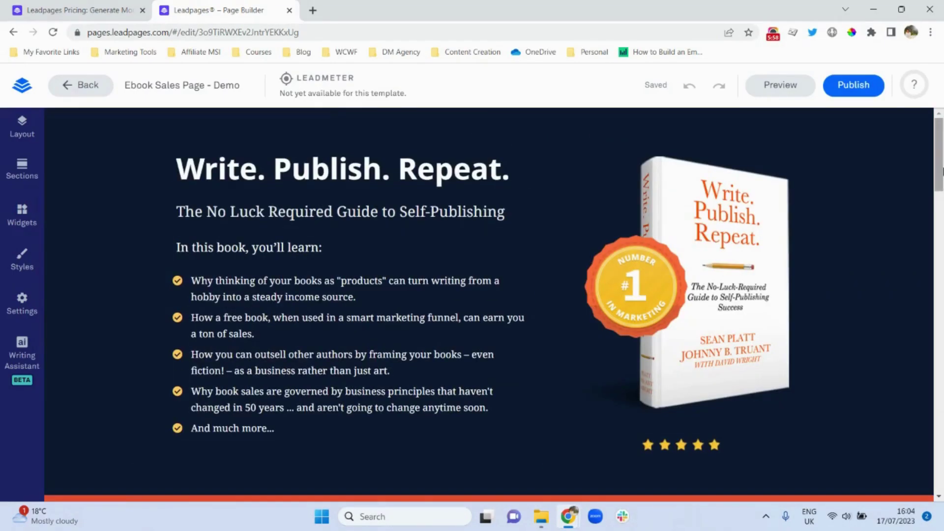
left_click_drag(941, 159, 916, 140)
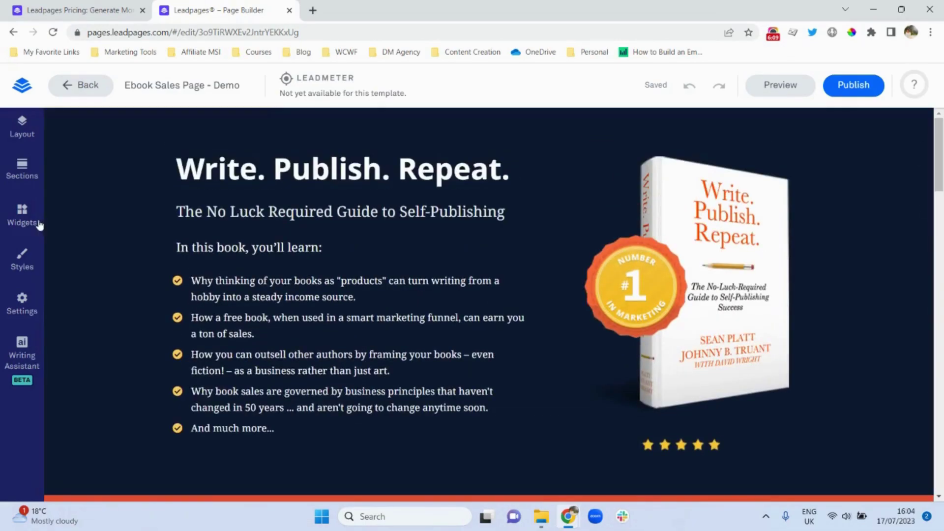
left_click(22, 220)
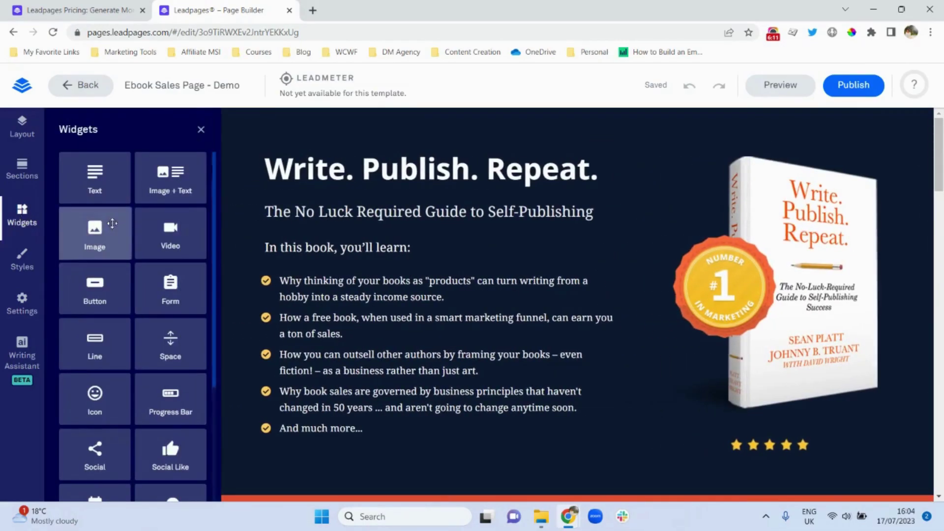
left_click_drag(215, 259, 211, 370)
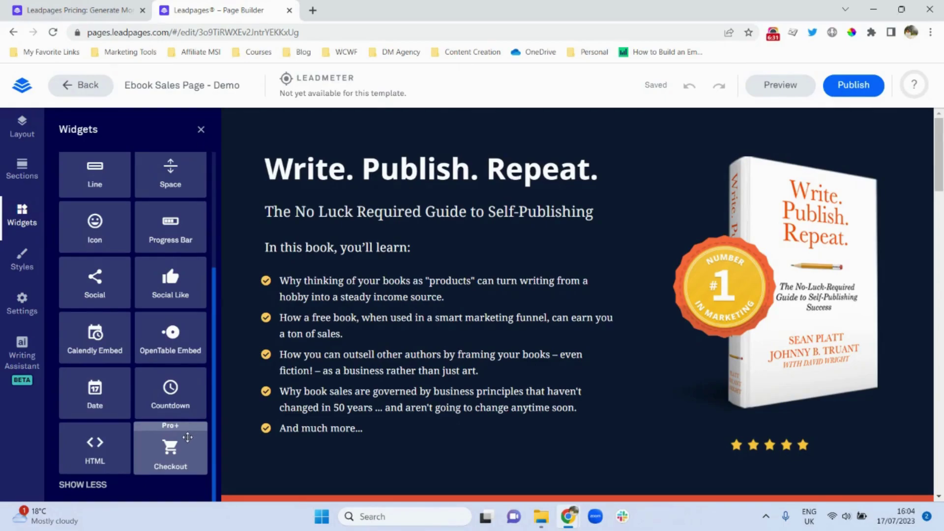
left_click_drag(188, 437, 424, 486)
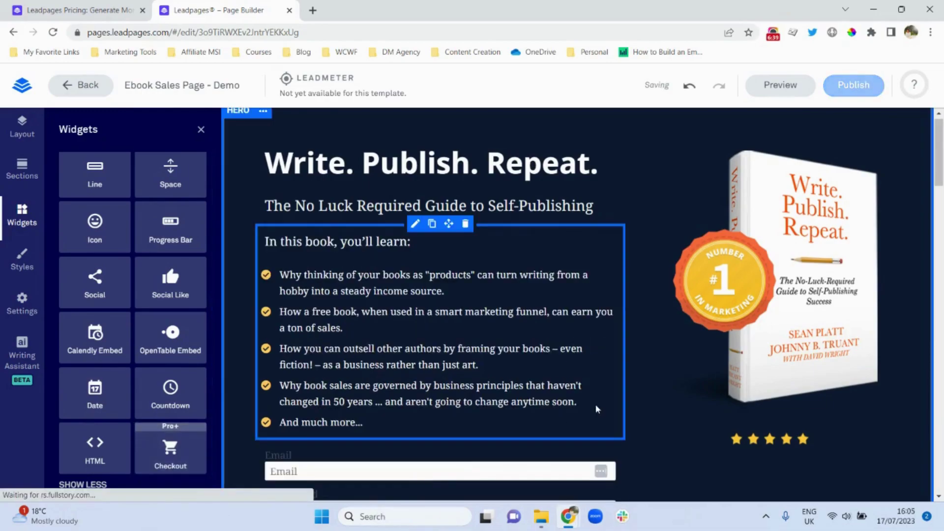
left_click_drag(941, 181, 943, 221)
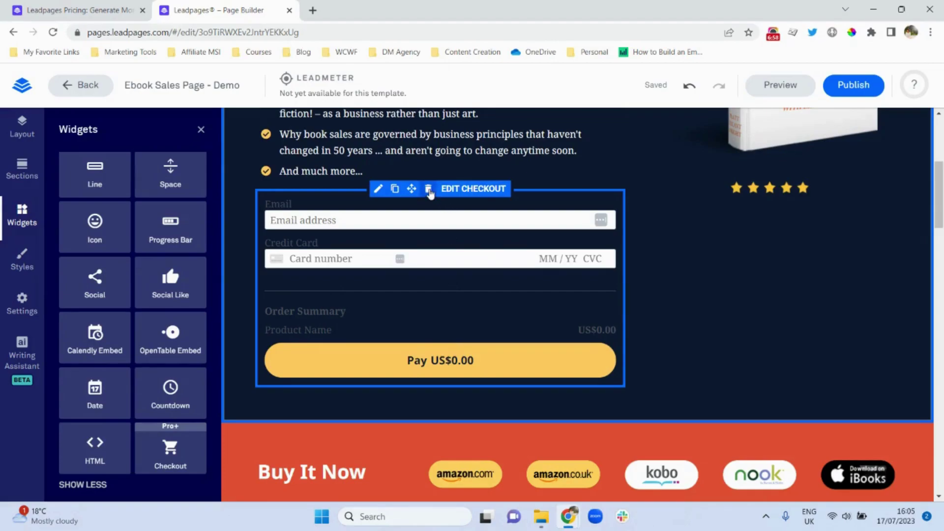
left_click(429, 189)
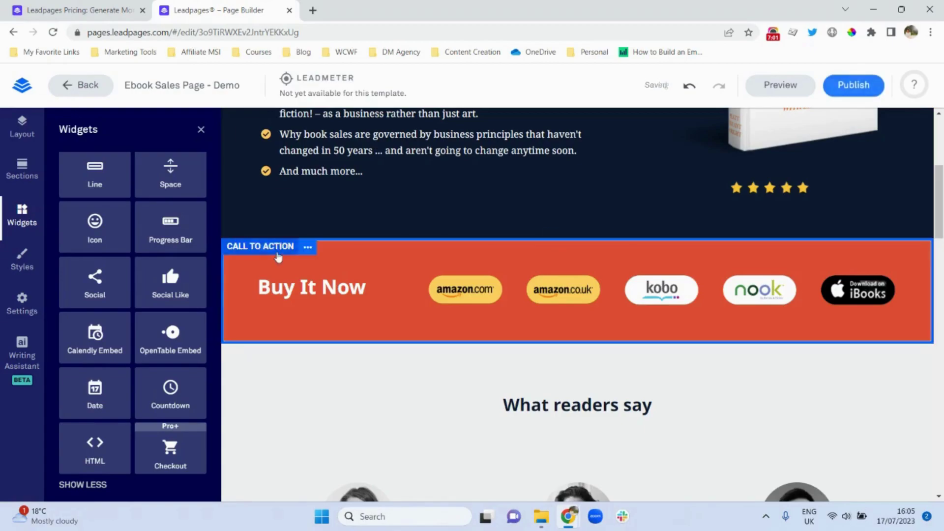
Add a Button widget below the hero section's bullet list and set its click event to open a newly created pop-up.
left_click_drag(213, 286, 215, 168)
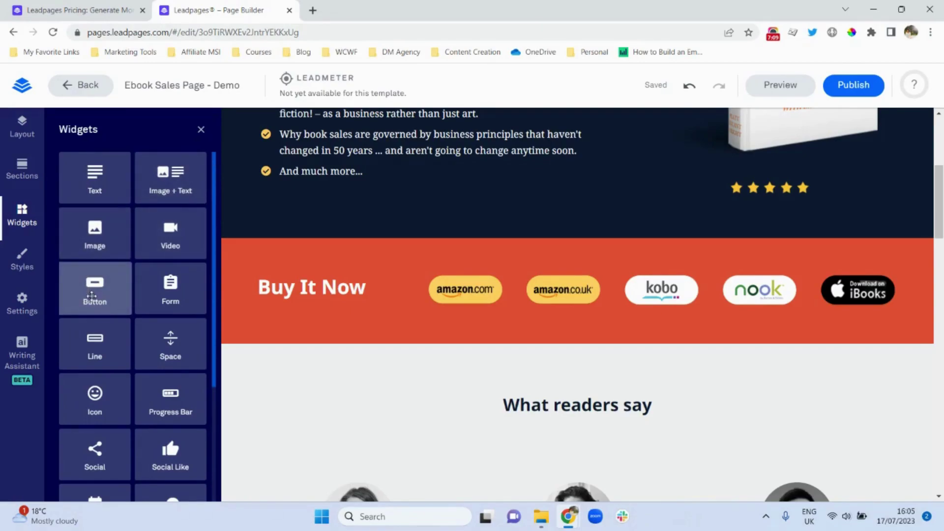
left_click_drag(91, 295, 351, 241)
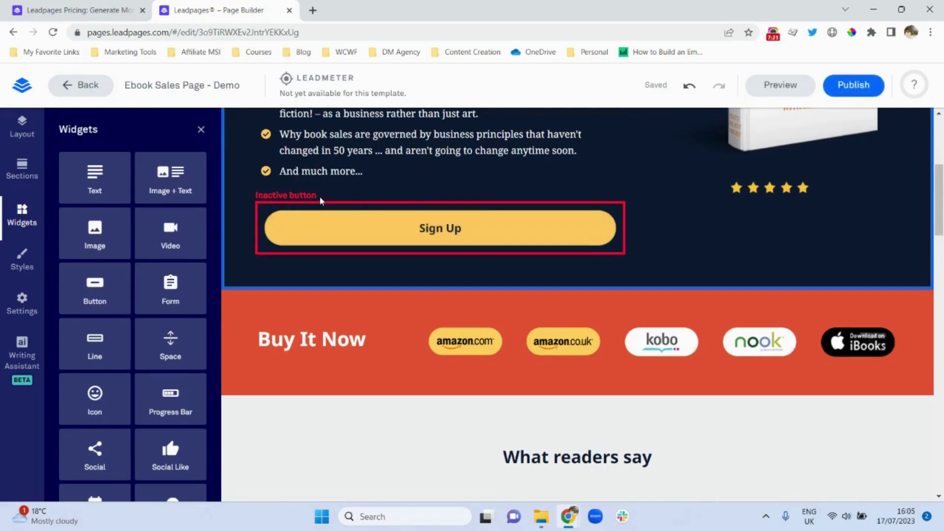
mouse_move(348, 210)
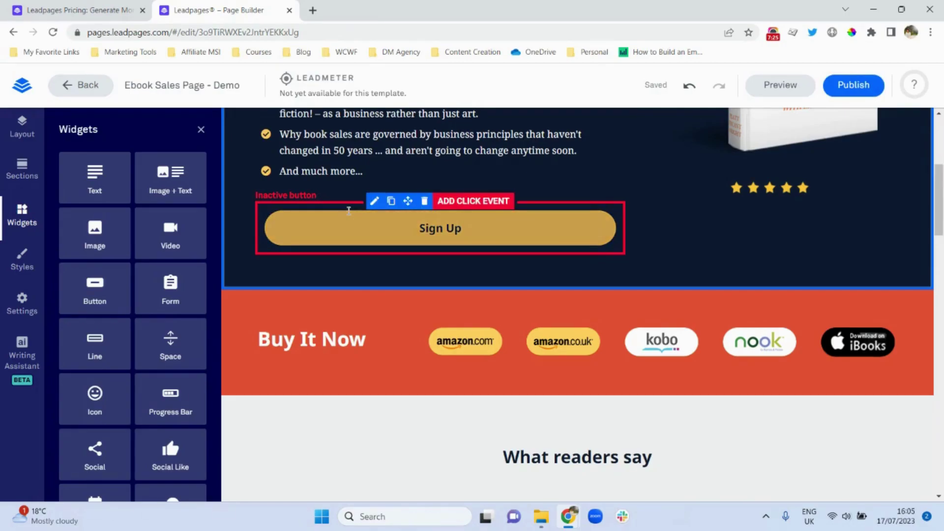
left_click(467, 202)
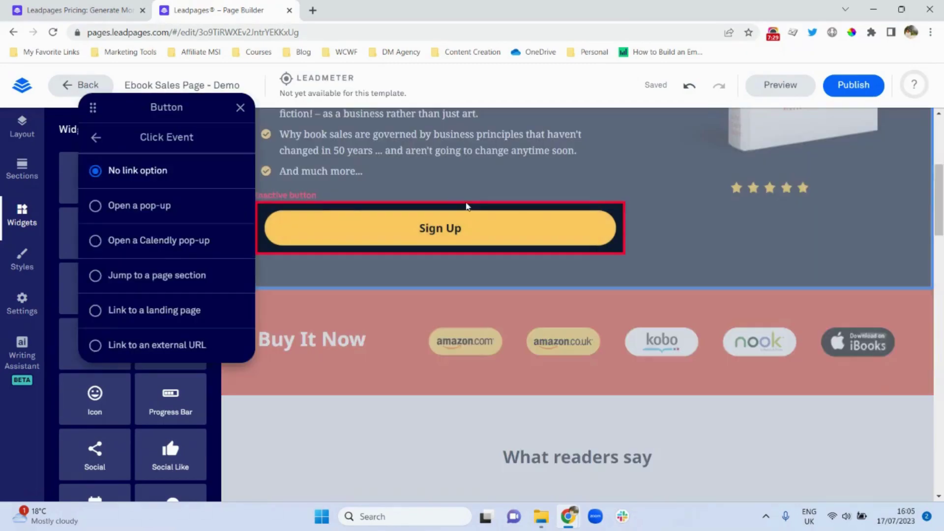
left_click(97, 206)
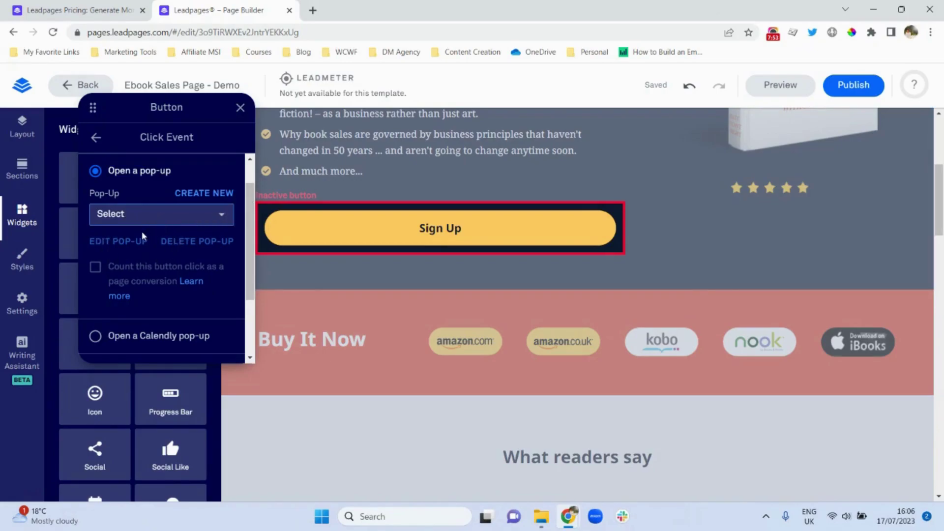
left_click(227, 217)
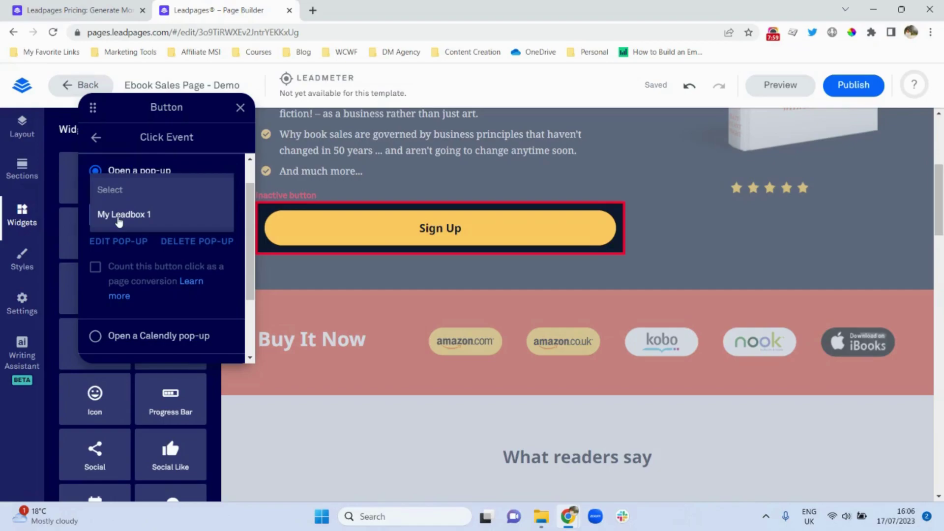
left_click(146, 257)
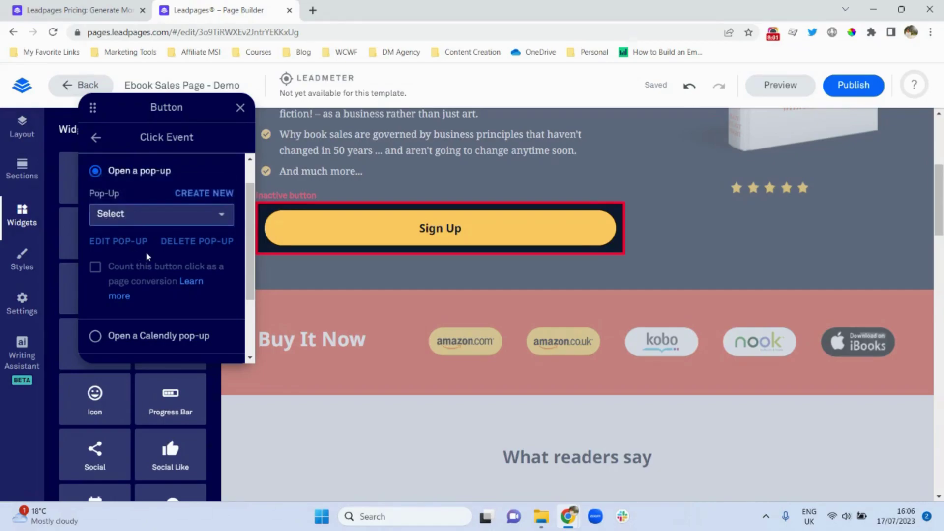
left_click(207, 196)
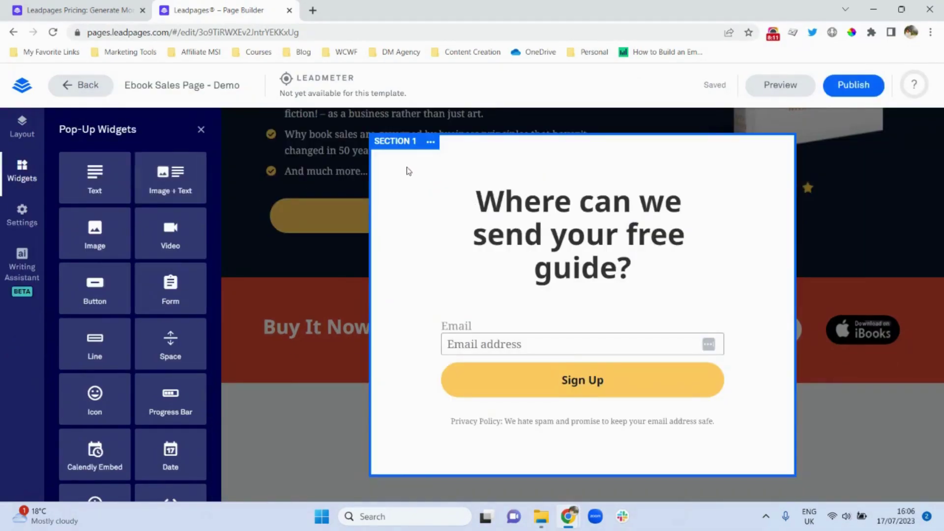
Rename the pop-up as "Ebook Sales Pop Up" and save its settings.
left_click(432, 145)
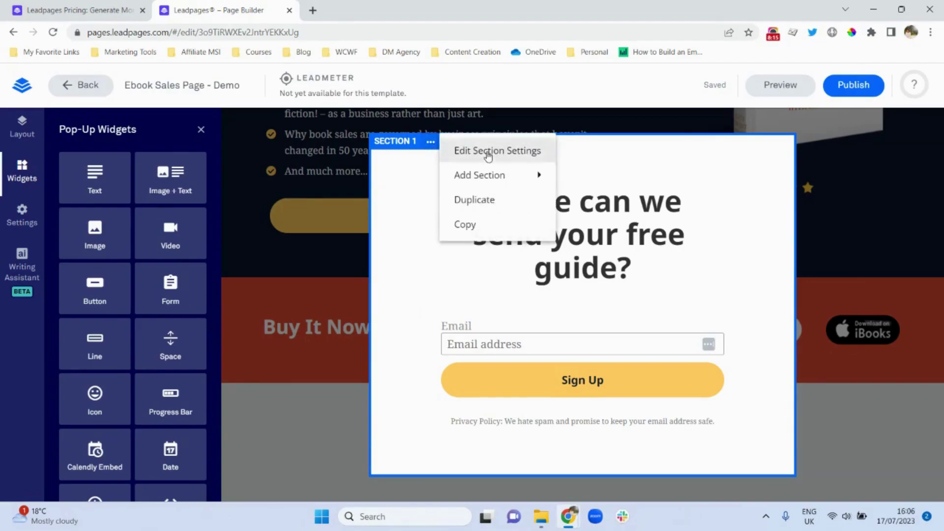
left_click(488, 153)
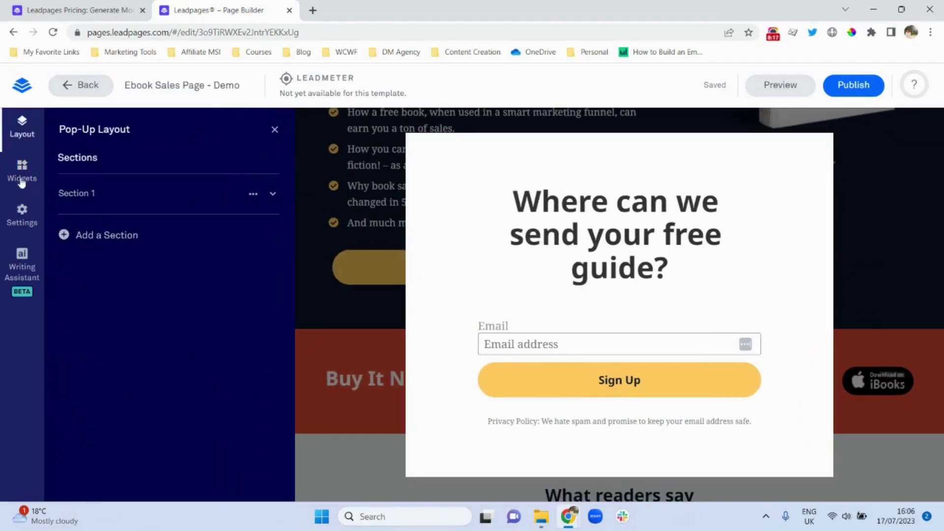
left_click(23, 220)
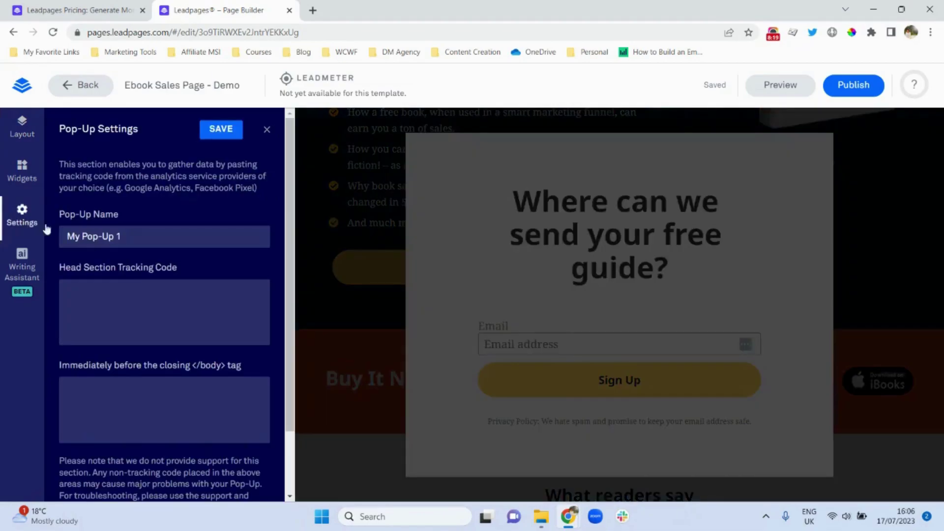
triple_click(118, 238)
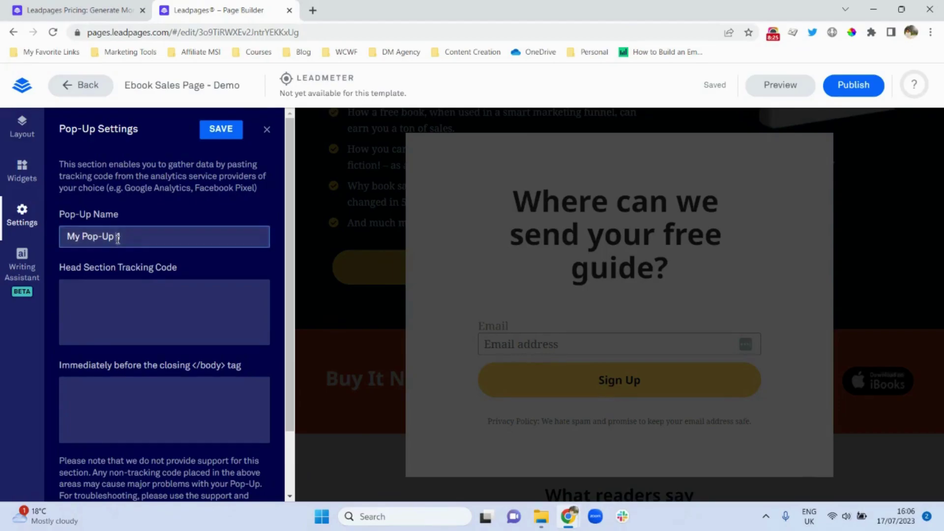
type("E")
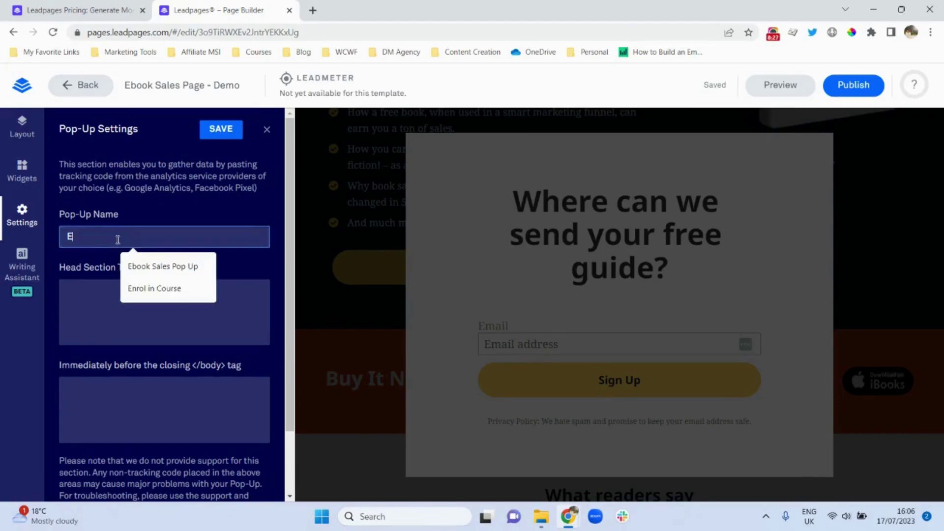
type("book Sales Pop Up")
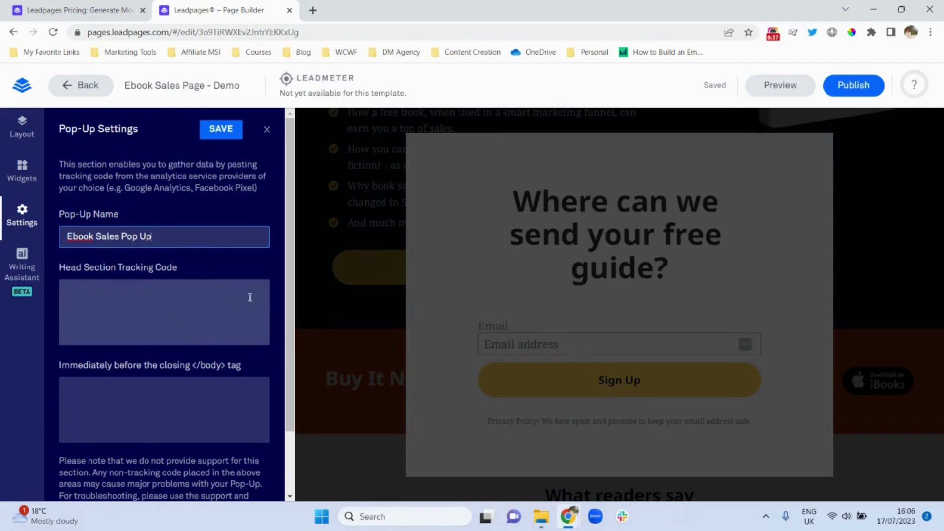
left_click_drag(290, 297, 288, 366)
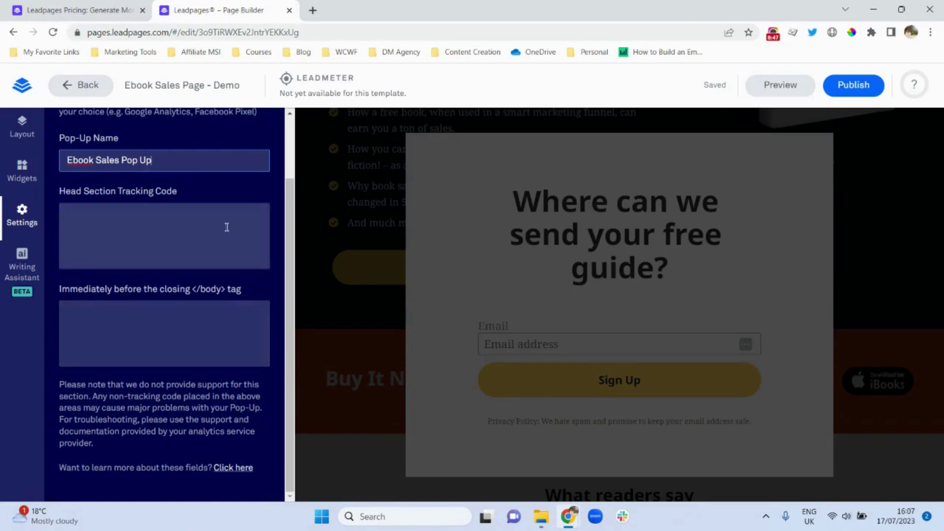
left_click_drag(289, 261, 295, 169)
left_click(221, 129)
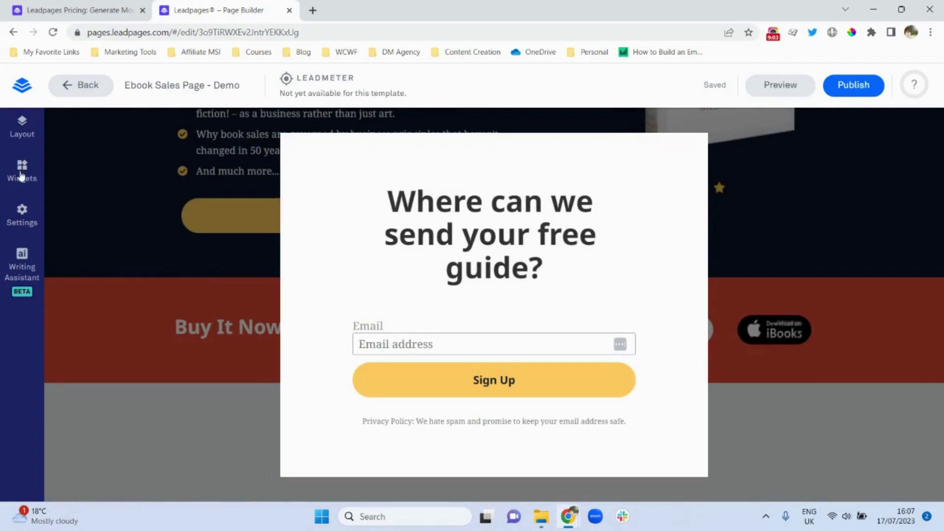
Add a Checkout widget to the pop-up between the heading and the email sign-up form.
left_click(23, 178)
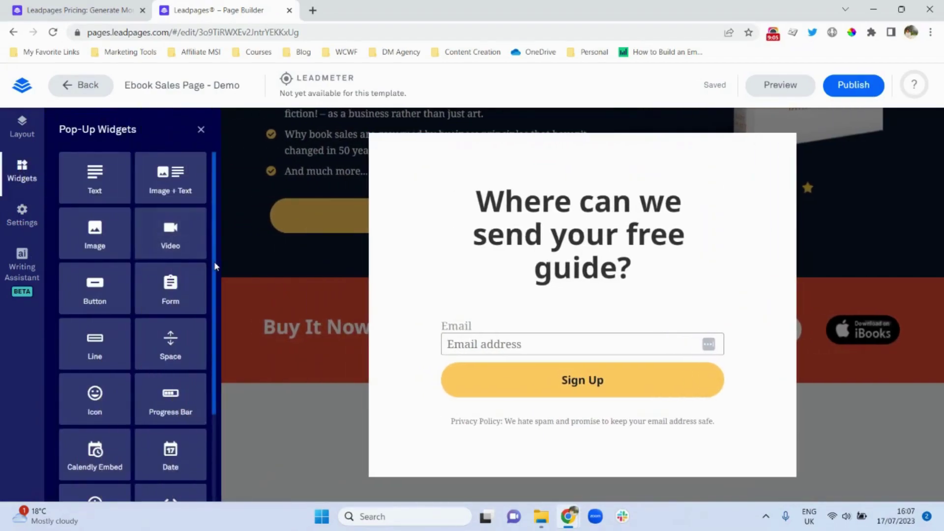
scroll(215, 266, "down", 3)
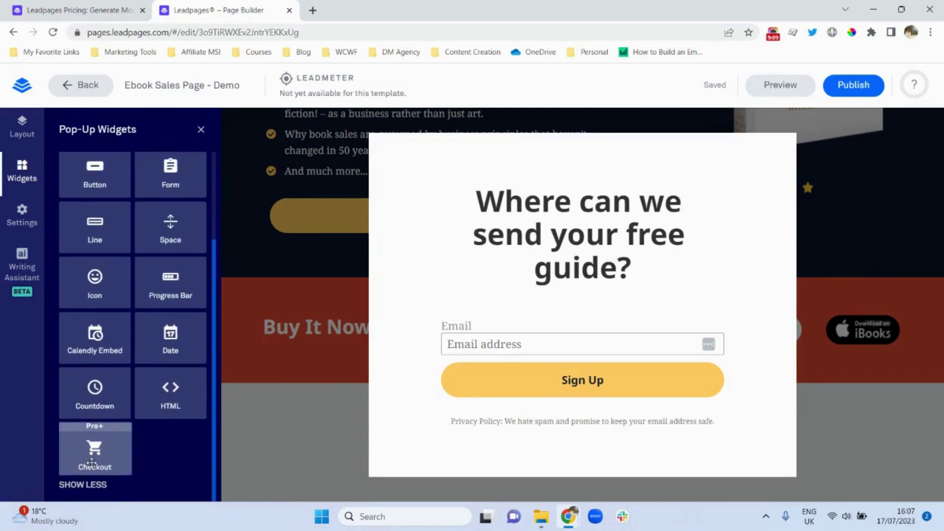
left_click_drag(92, 463, 529, 320)
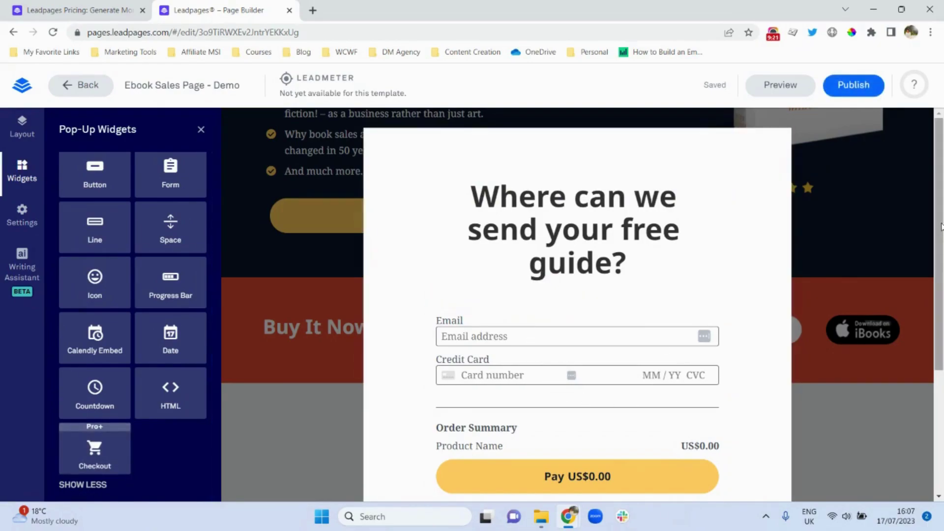
Delete the email sign-up form below the checkout form in the pop-up.
left_click_drag(940, 226, 941, 325)
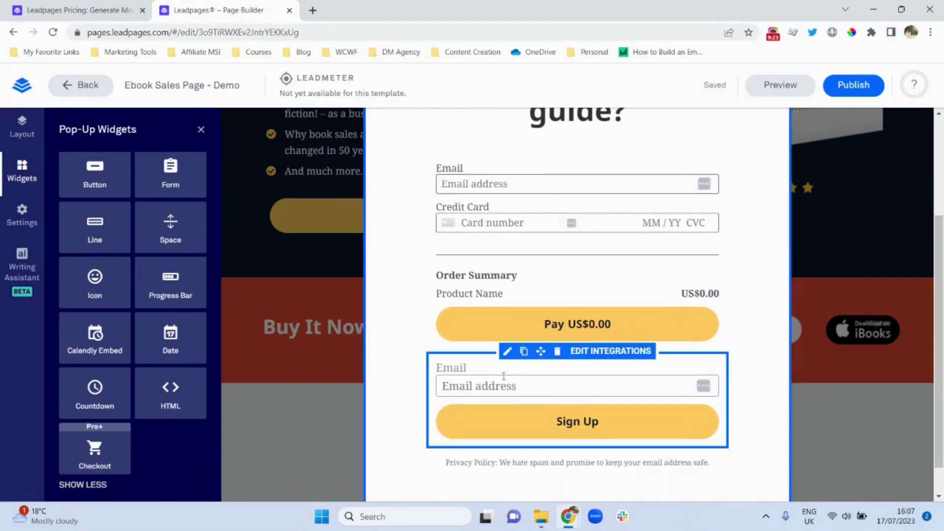
left_click(558, 352)
left_click(558, 352)
left_click(627, 326)
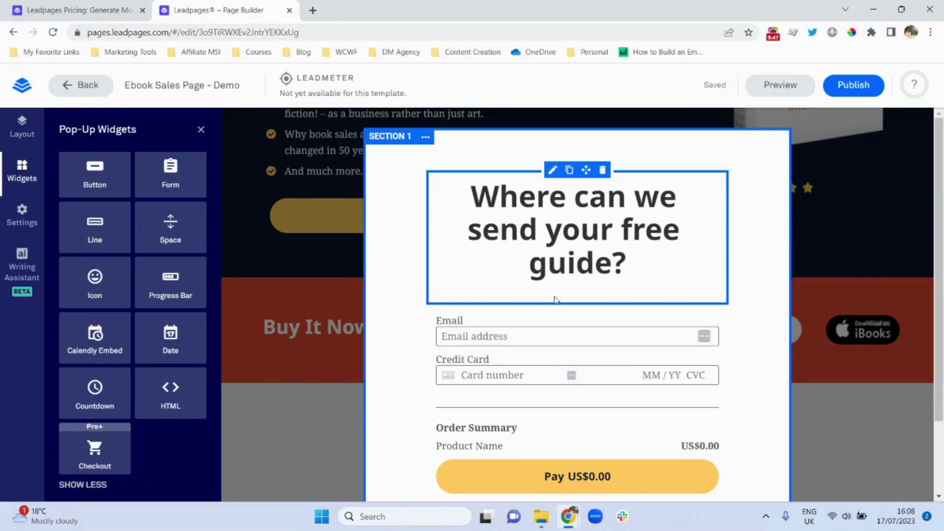
Replace the pop-up heading's text with "Add Your Payment Details Below To Complete Your Purchase".
double_click(557, 260)
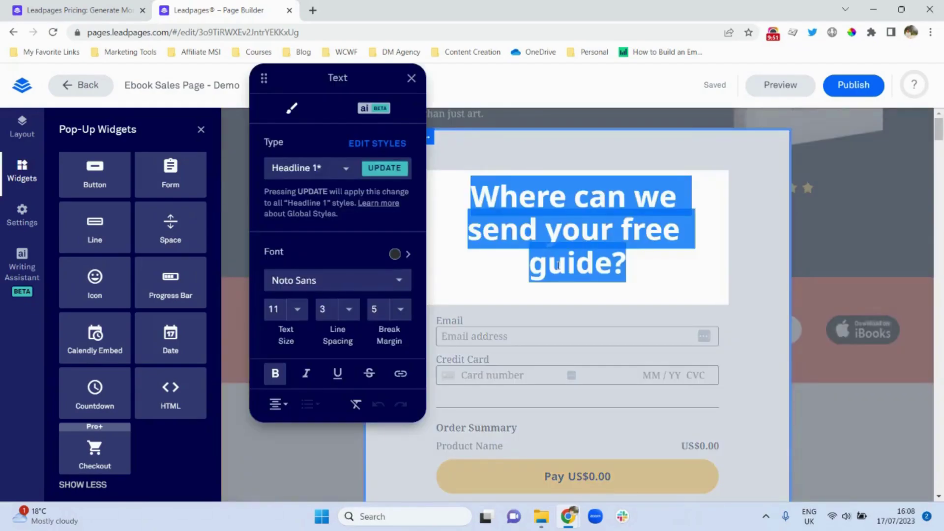
type("Add \\u")
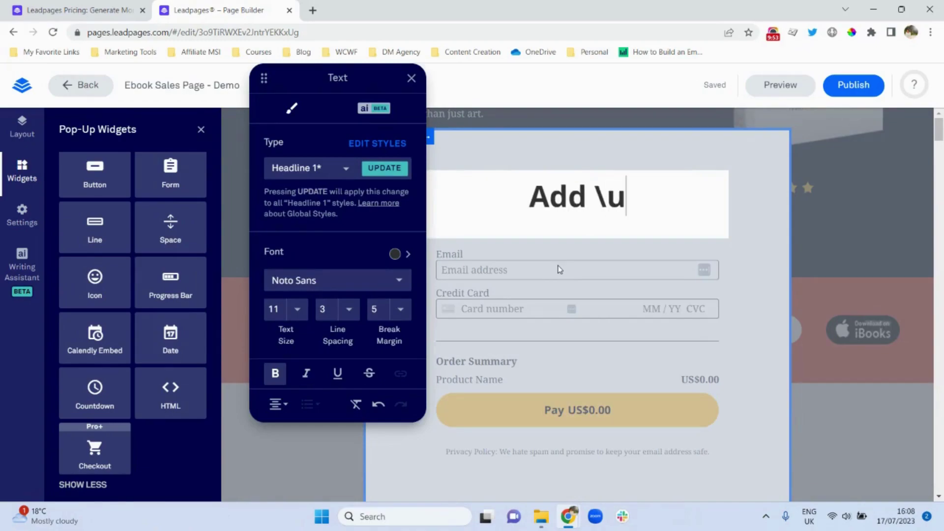
key("BackSpace")
type("Up")
key("BackSpace")
key("BackSpace")
type("Your Paymetn")
key("BackSpace")
key("BackSpace")
type("nt Details")
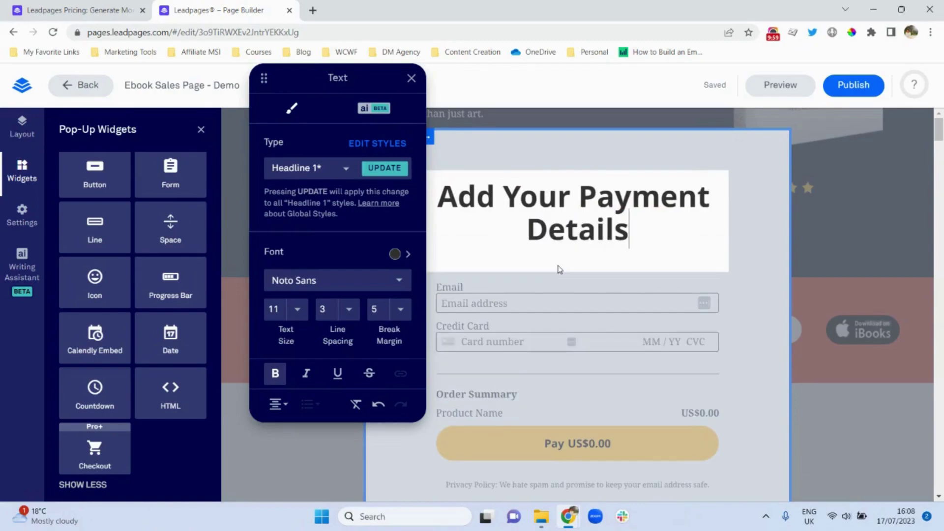
type(" B")
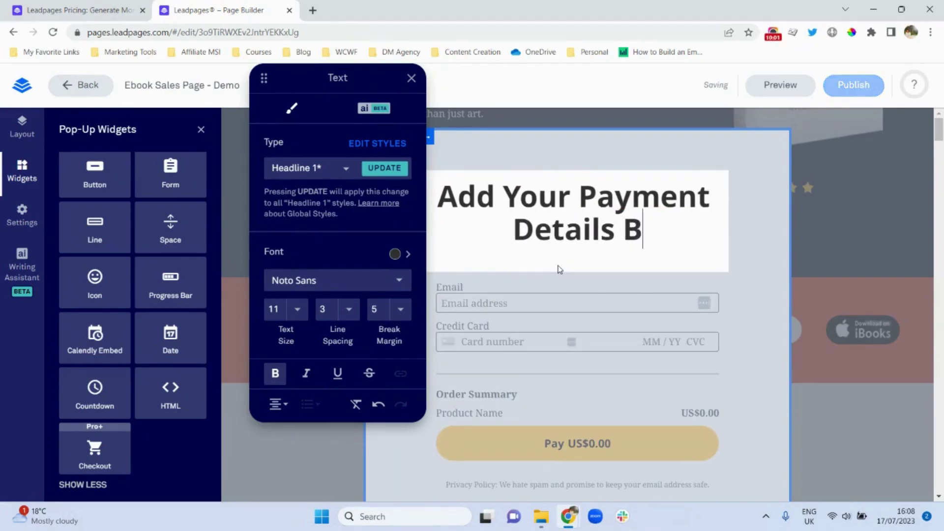
type("elow To")
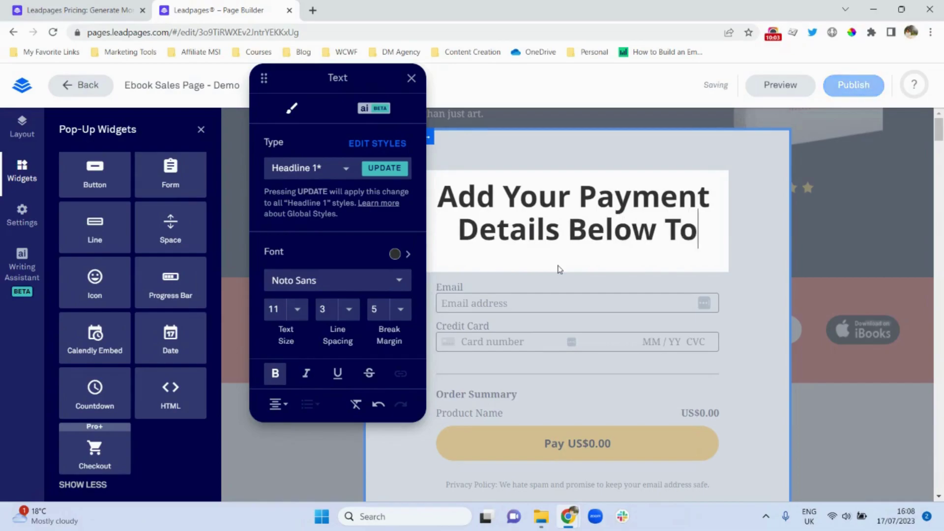
type(" Complete Your ")
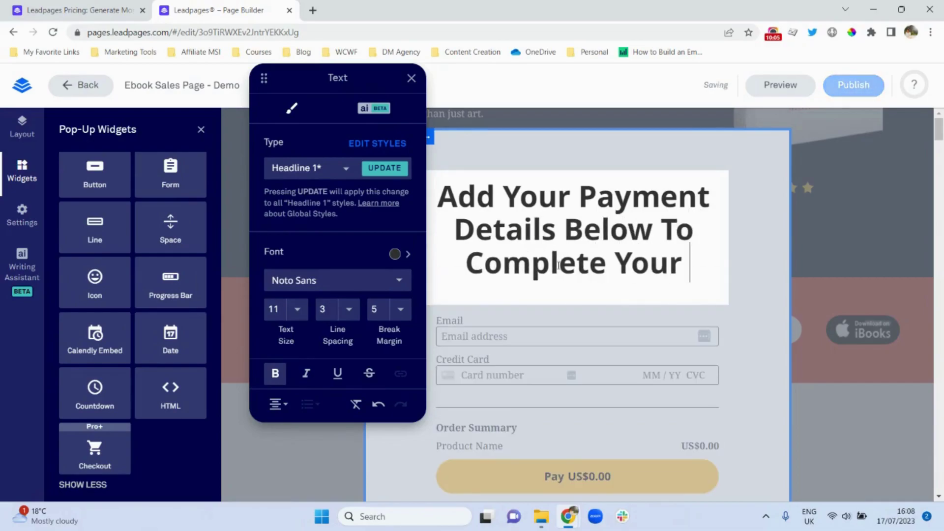
type("Purchas")
key("BackSpace")
type("ase")
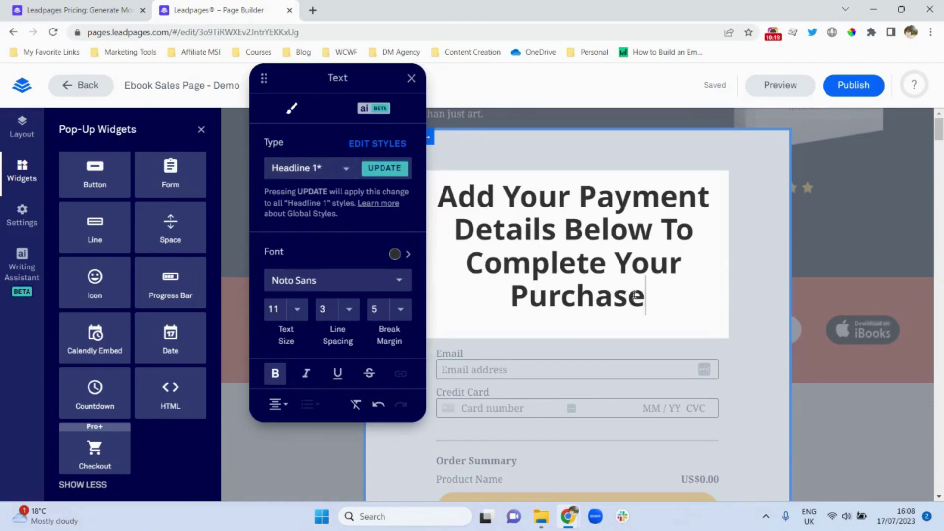
Change the whole pop-up heading to the Headline 2 type and colour its text dark navy.
left_click_drag(651, 302, 445, 208)
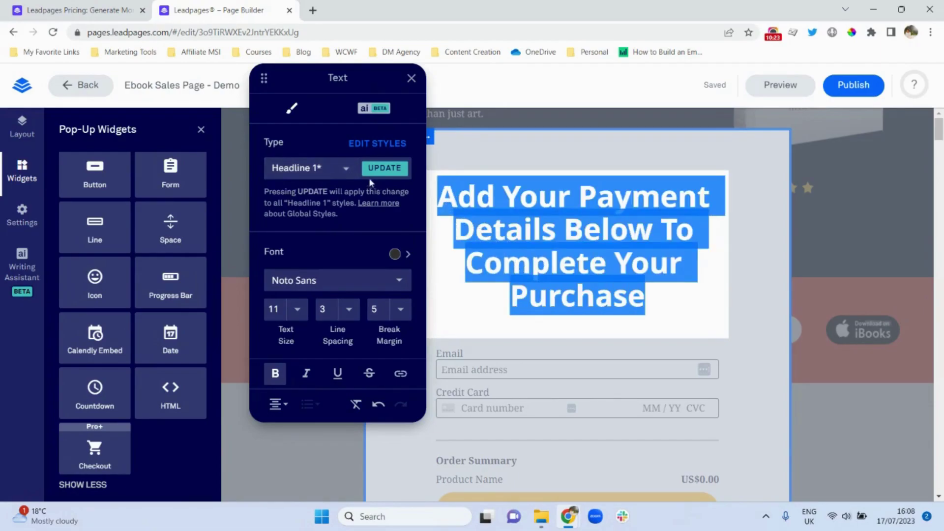
left_click(343, 172)
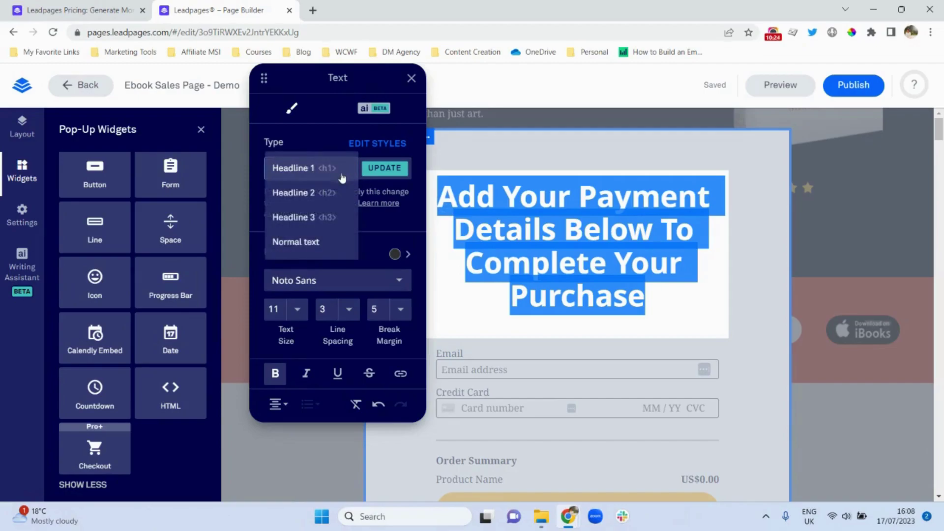
left_click(308, 193)
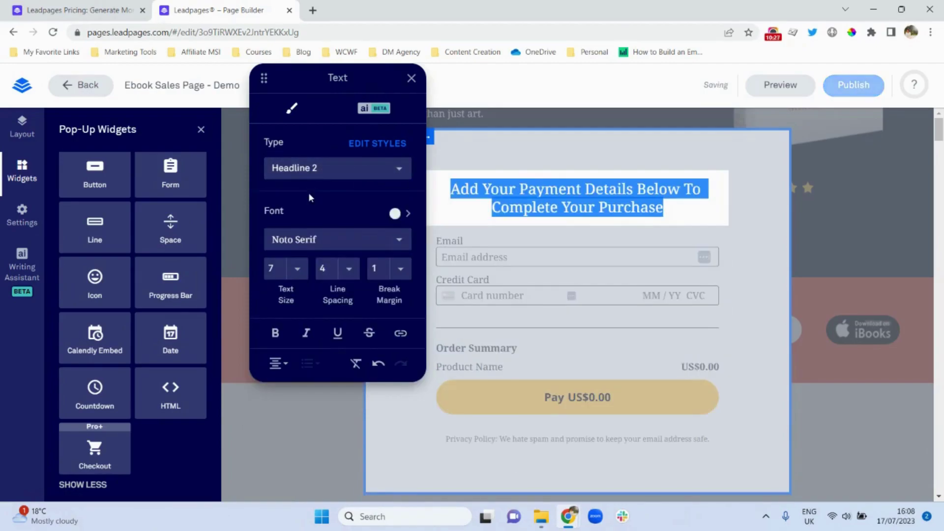
left_click(408, 215)
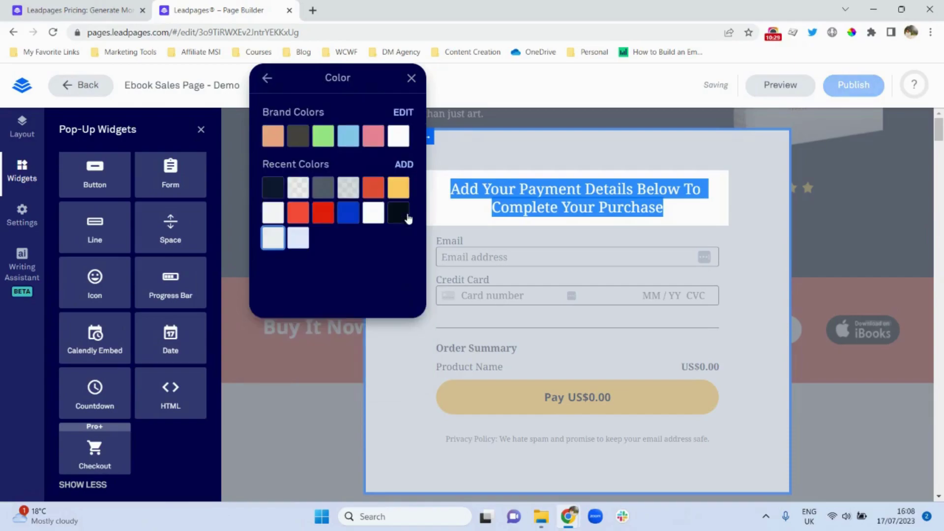
left_click(273, 189)
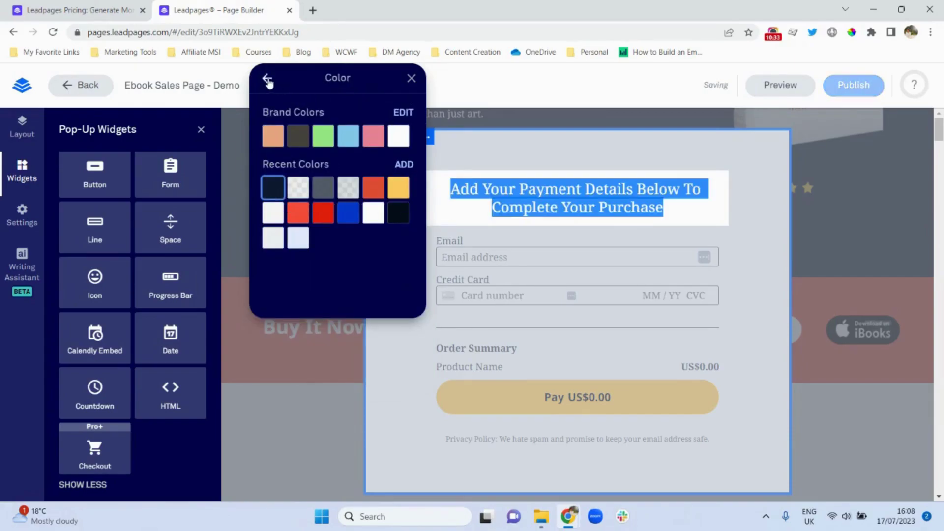
left_click(276, 83)
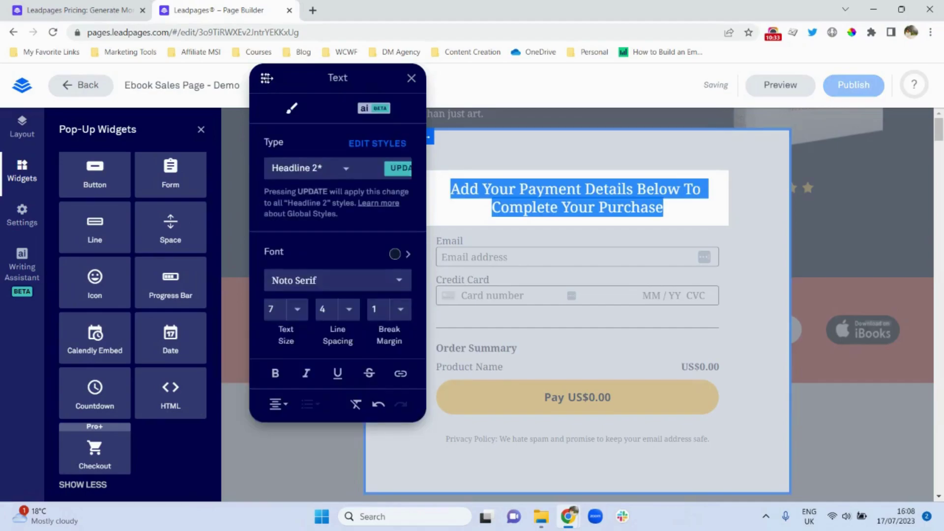
Set the pop-up heading's font to Raleway, make it bold and finish editing the text.
left_click(399, 284)
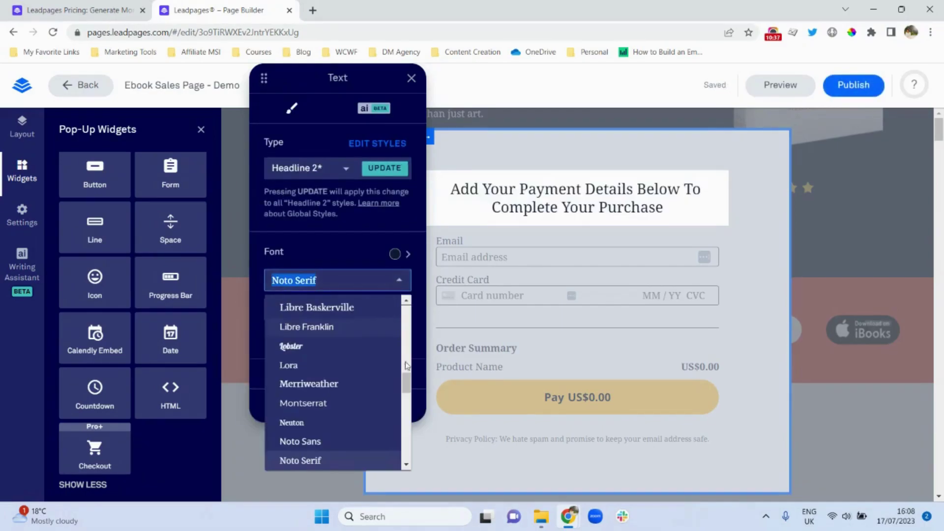
left_click_drag(406, 383, 407, 424)
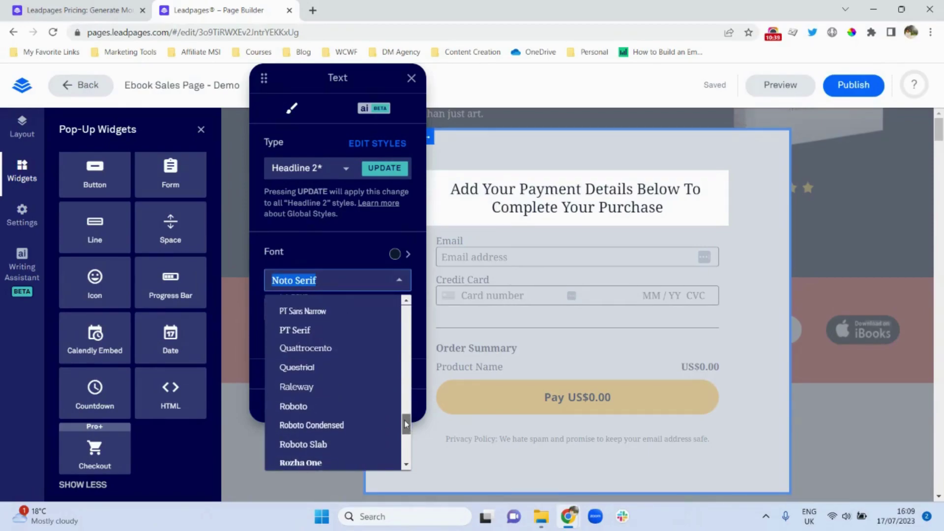
left_click(285, 390)
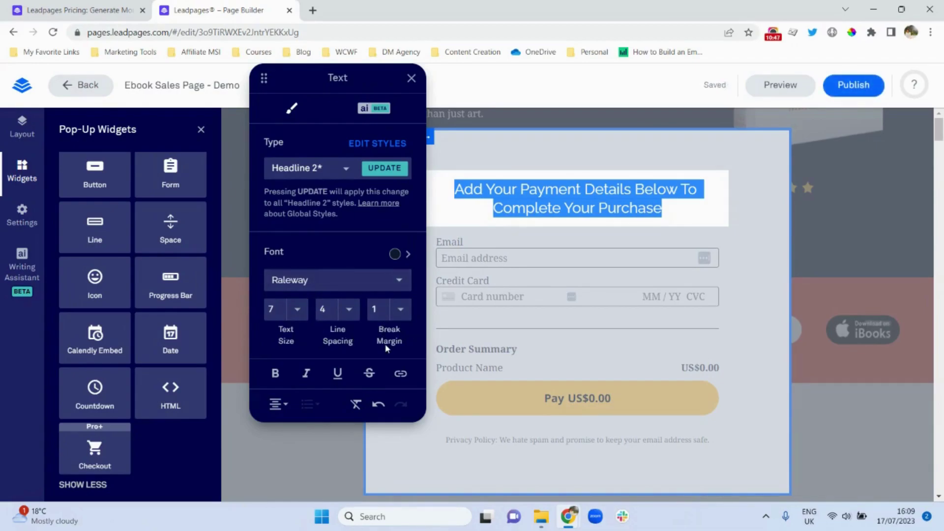
left_click(275, 375)
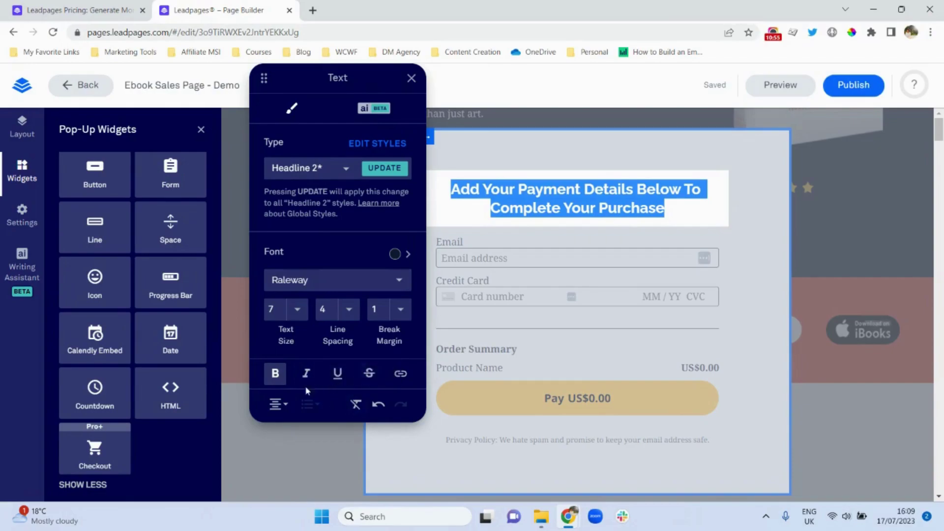
left_click(279, 407)
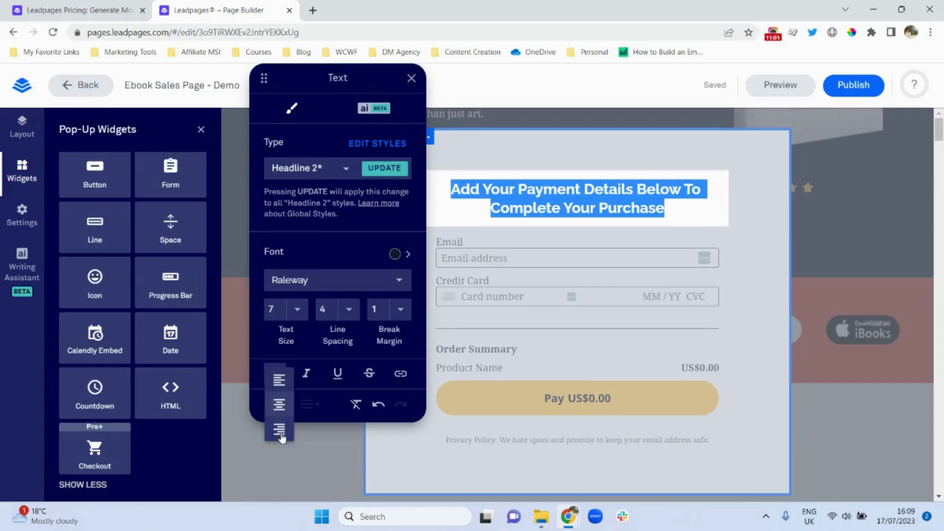
left_click(314, 402)
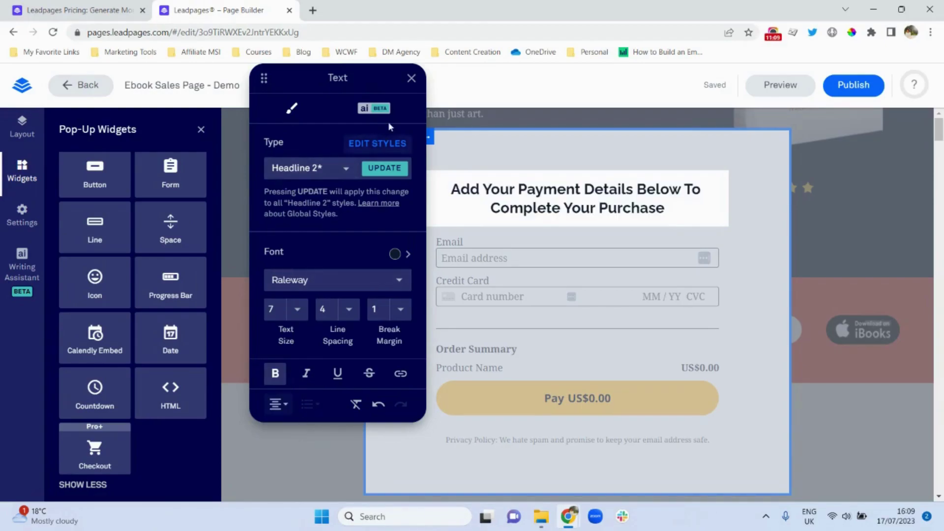
left_click(411, 79)
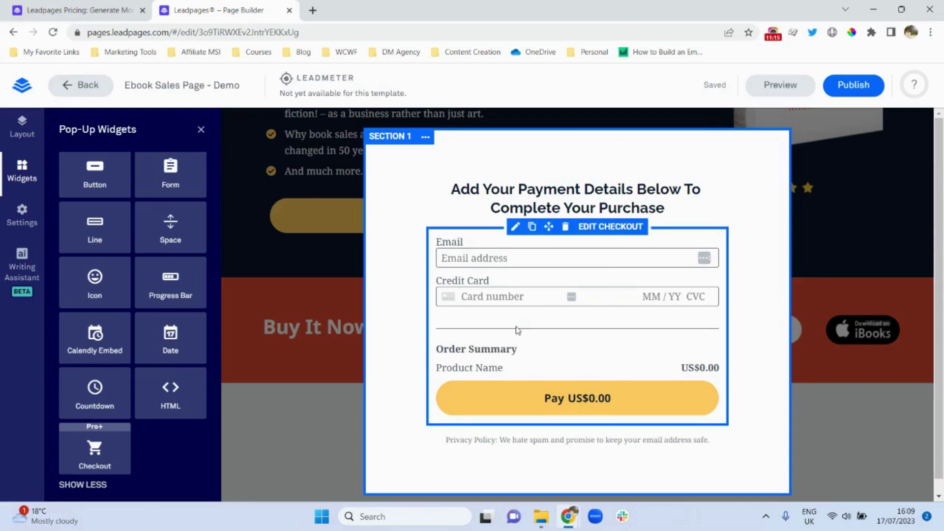
Open the payment settings of the pop-up's checkout form for editing.
left_click(617, 230)
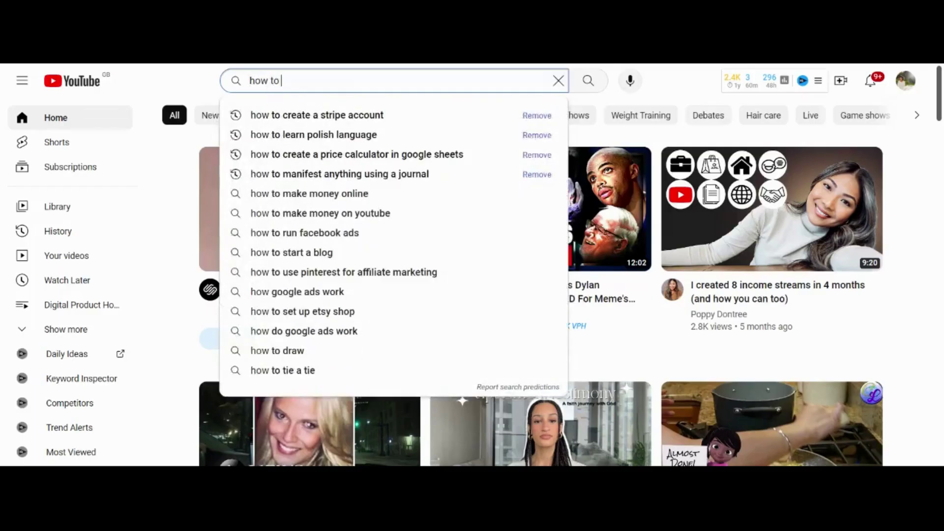
Search YouTube for "how to create a stripe account".
type("create")
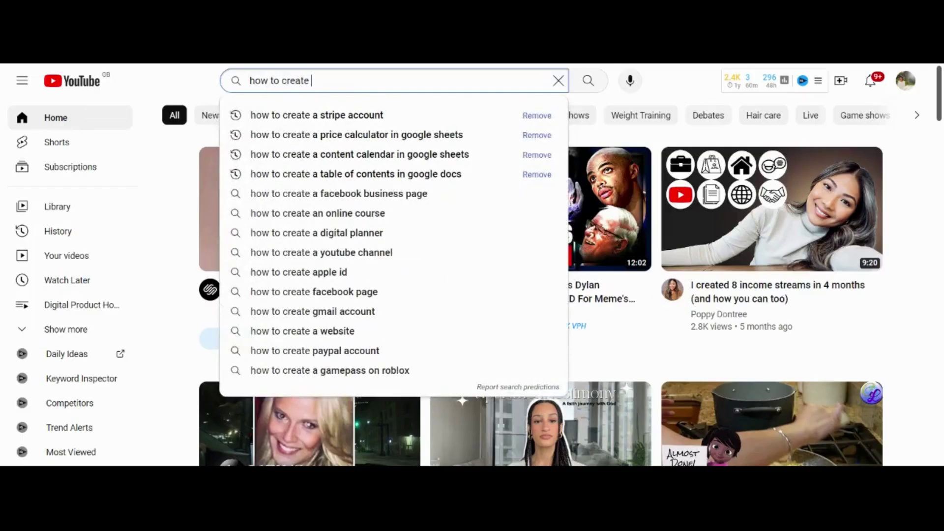
left_click(364, 115)
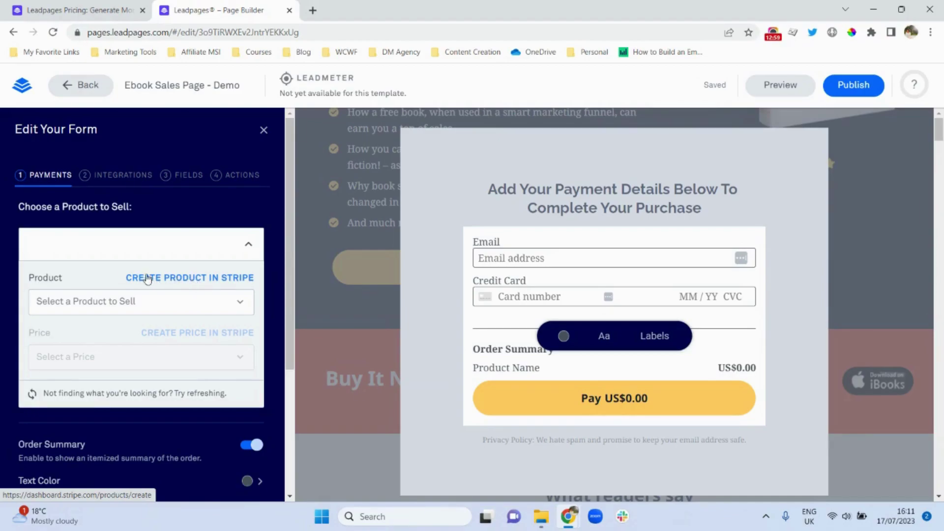
Go to Stripe's product creation page from the checkout form's payment settings and sign in to the account.
left_click(164, 278)
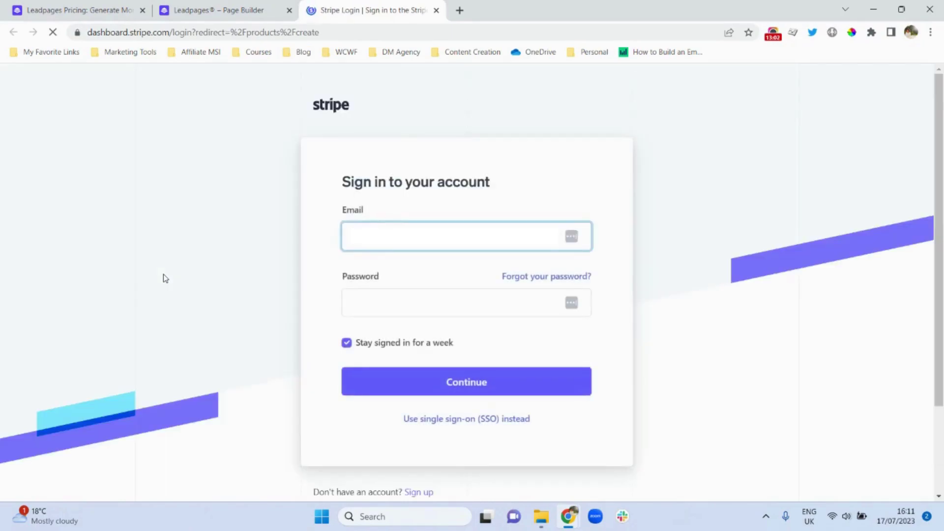
left_click(473, 389)
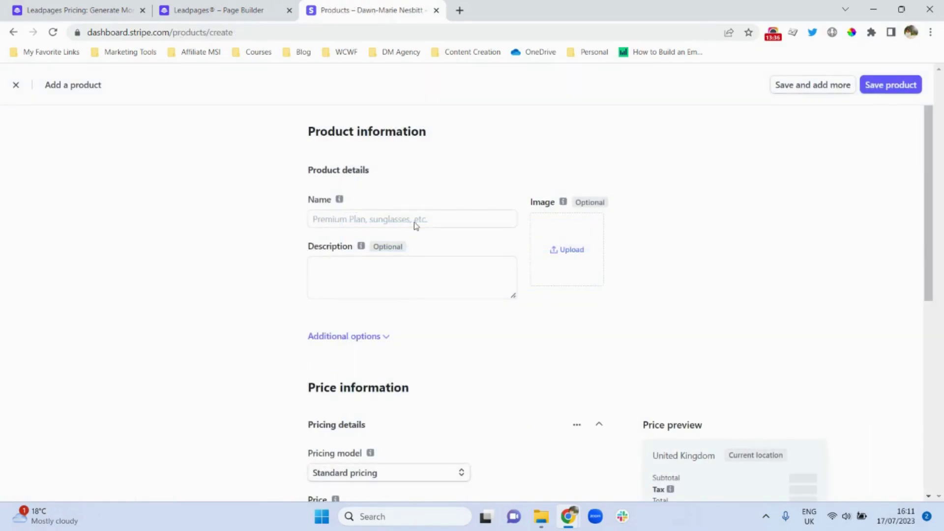
Name the new Stripe product "Demo Product".
left_click(346, 219)
type("Demo Product")
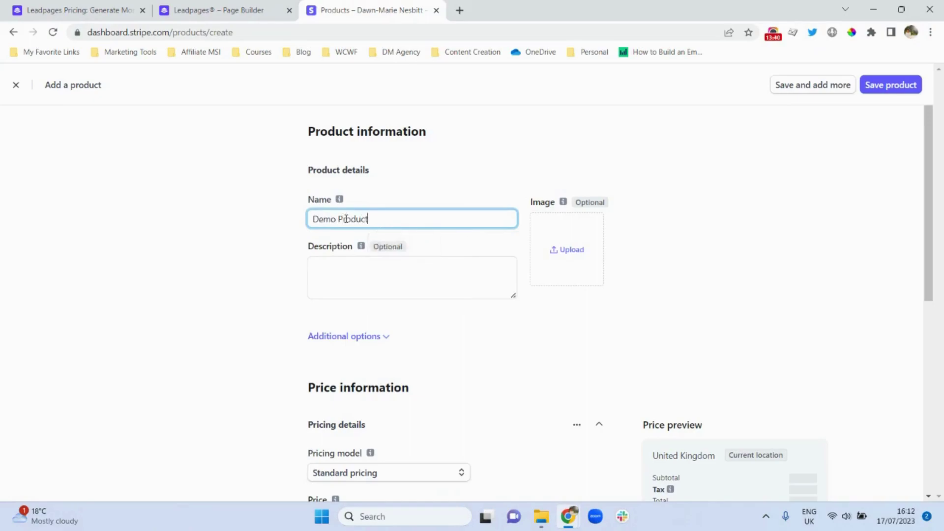
left_click(277, 261)
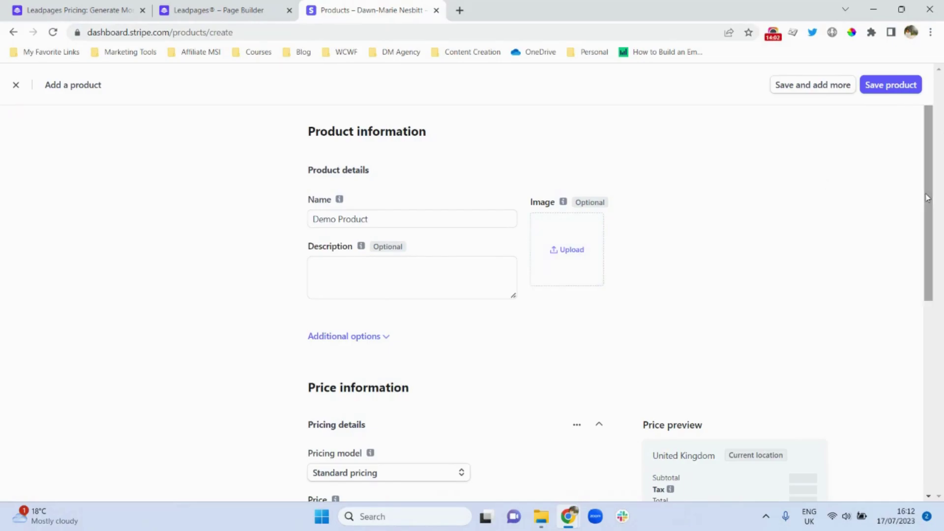
Expand the product's additional options and set the statement descriptor to "Copy My Templates".
scroll(388, 270, "down", 2)
left_click(387, 266)
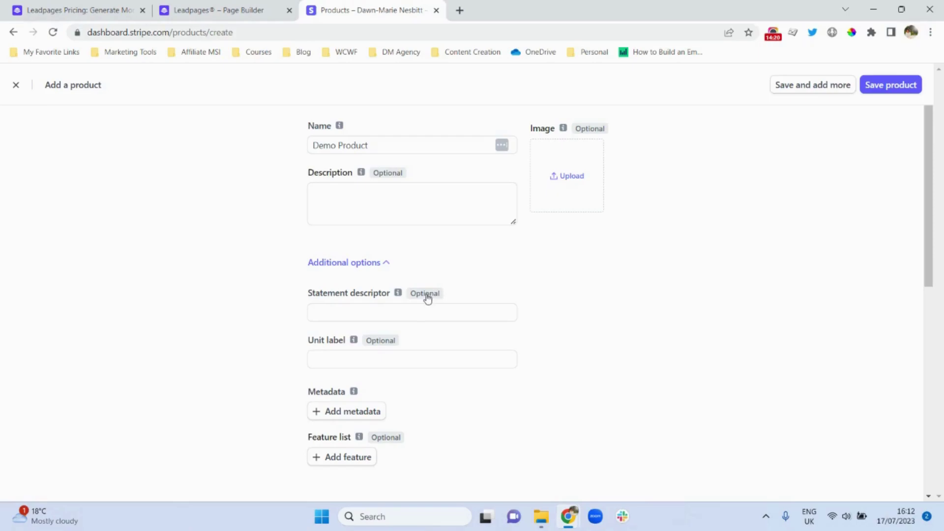
mouse_move(397, 297)
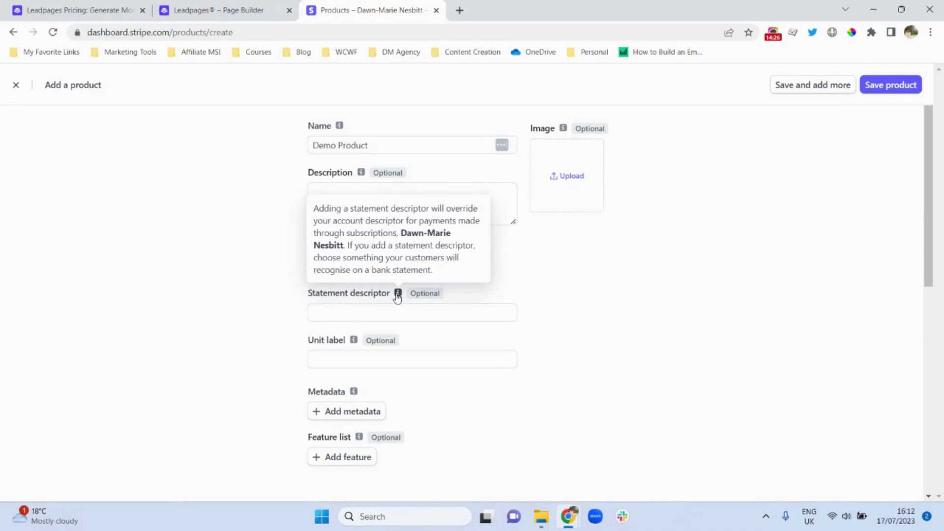
left_click(324, 310)
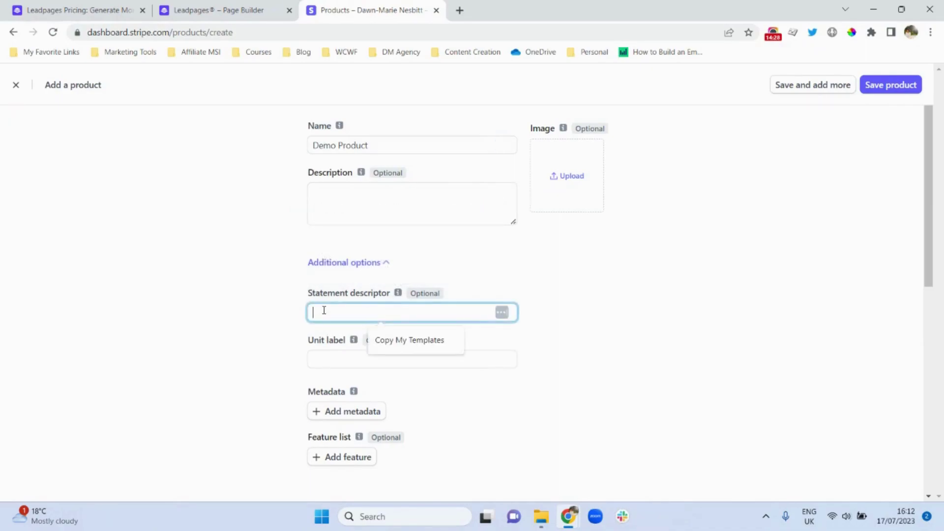
type("Copy My Templates")
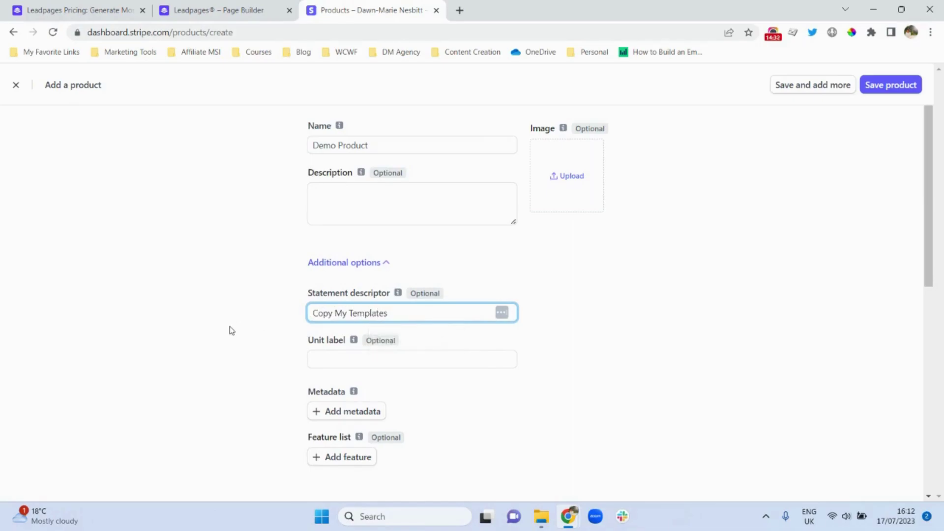
left_click(218, 340)
Read the help notes for the product's unit label and metadata options.
mouse_move(354, 345)
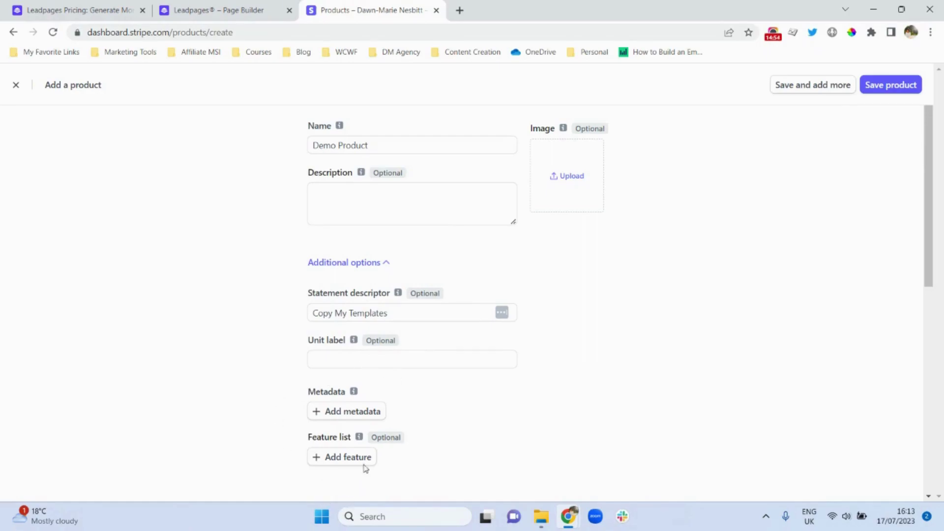
mouse_move(354, 394)
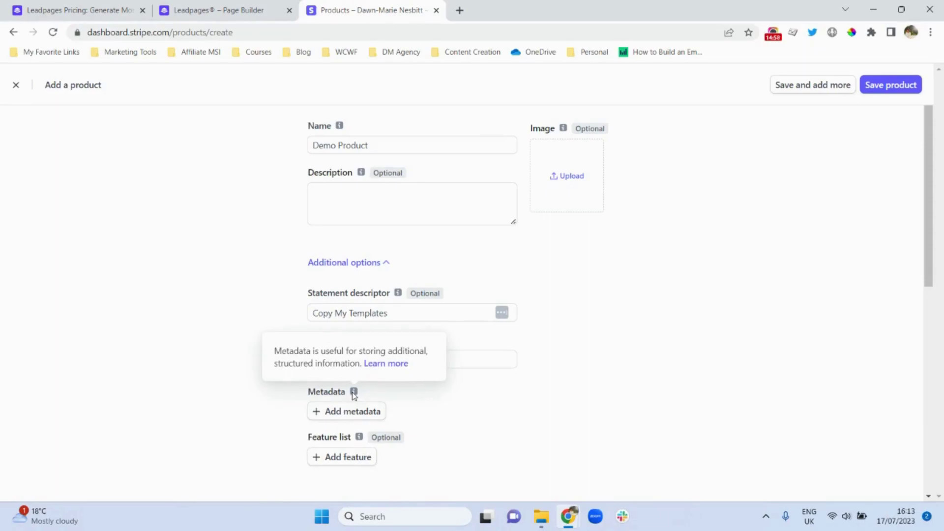
Set the product's price currency to USD and enter a price of 39.
mouse_move(359, 439)
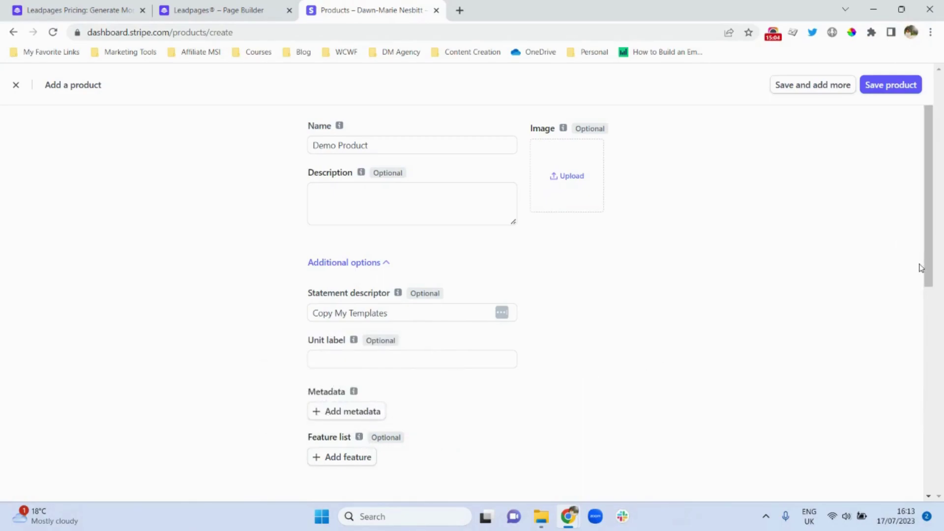
scroll(926, 271, "down", 7)
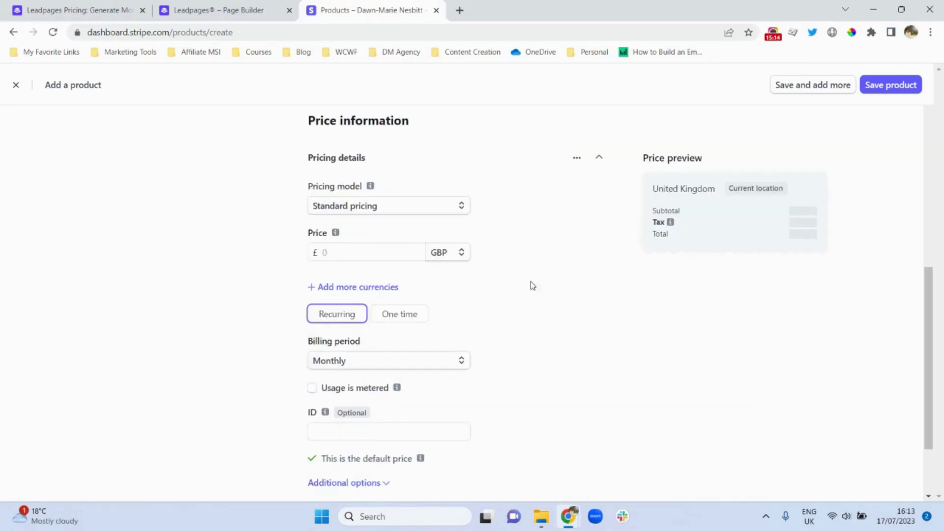
mouse_move(374, 190)
left_click(462, 254)
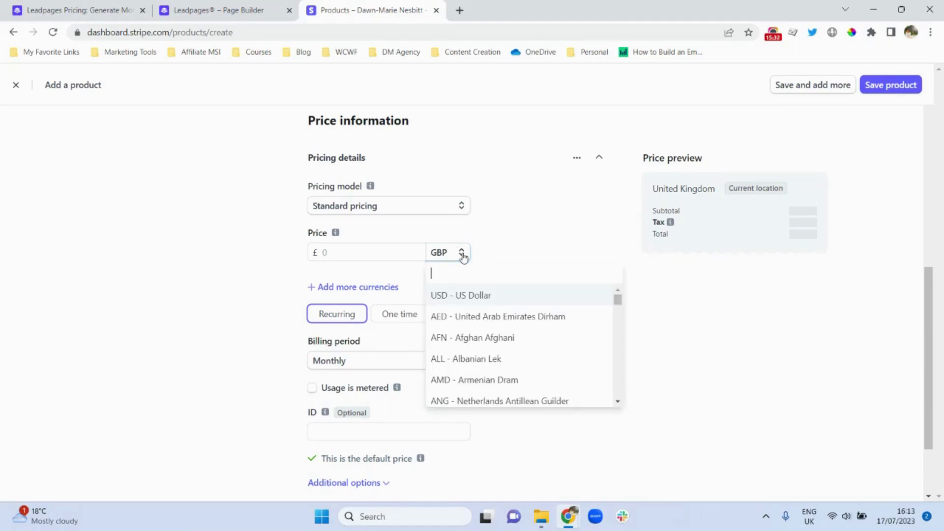
left_click(468, 300)
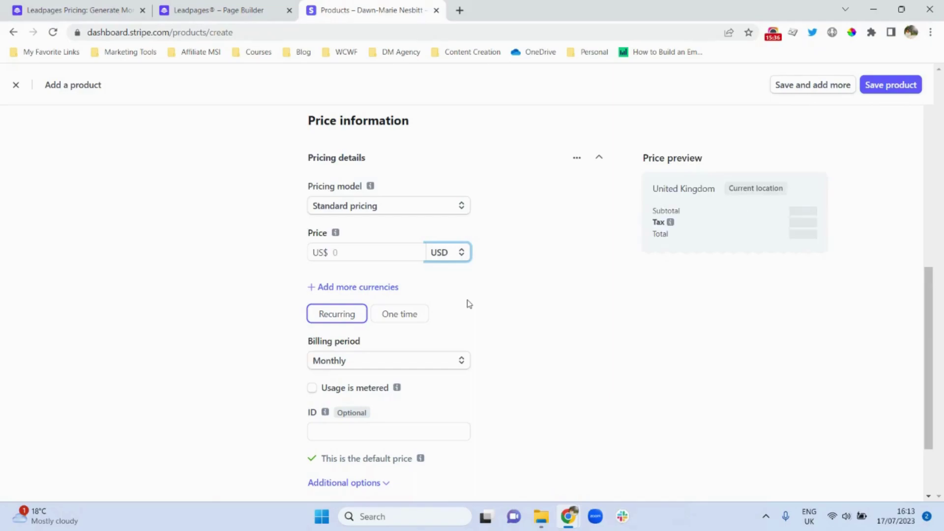
left_click(332, 254)
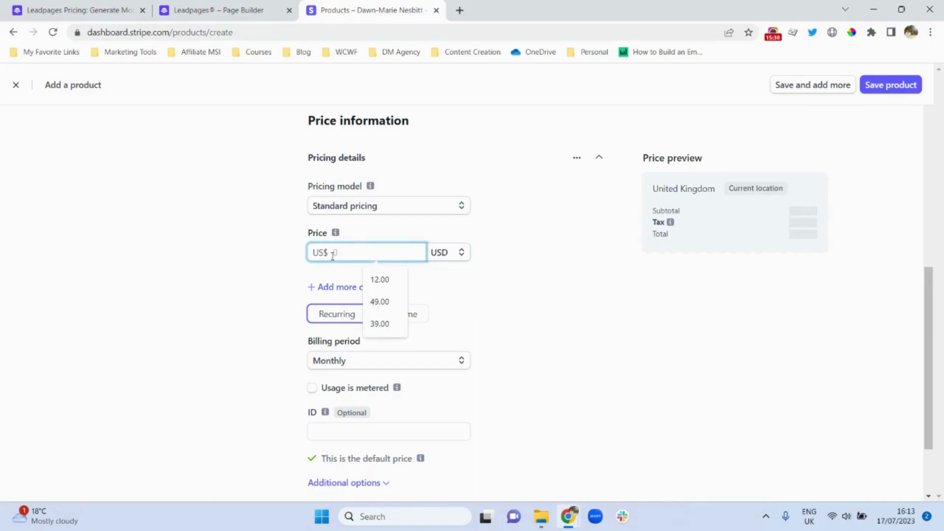
type("39")
left_click(248, 303)
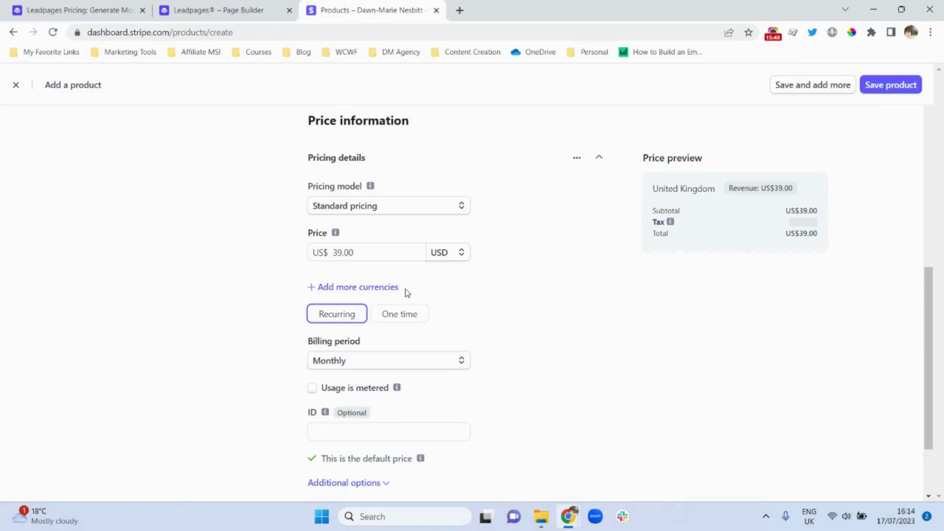
Make the price a one-time charge, expand its additional options and save the product.
left_click(398, 324)
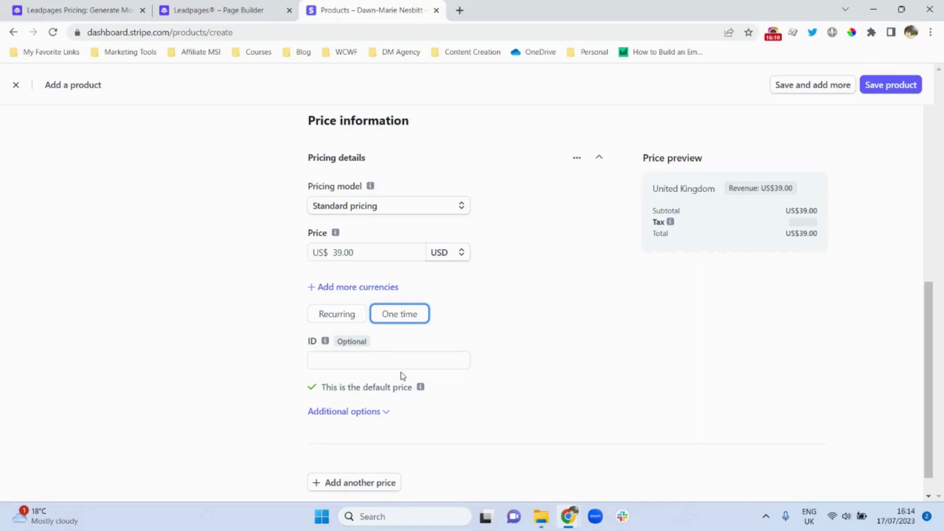
mouse_move(324, 341)
left_click(386, 413)
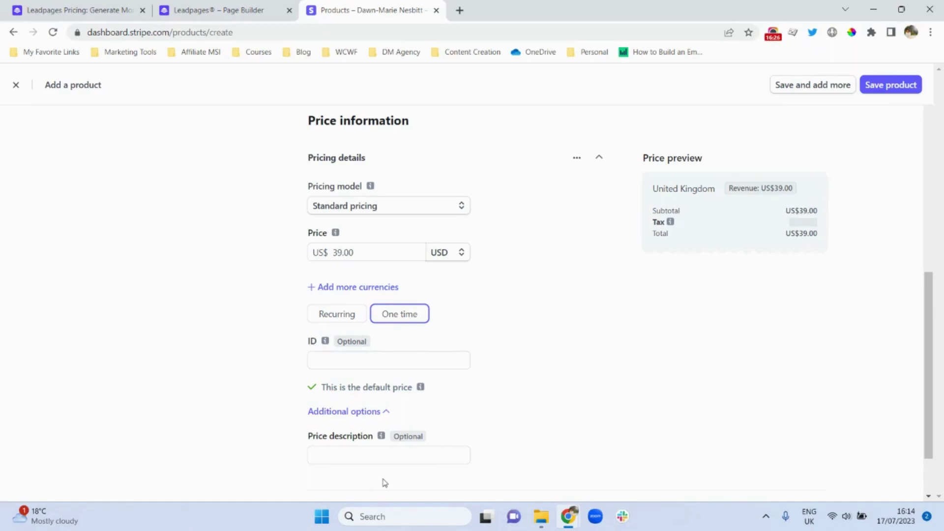
left_click_drag(929, 375, 934, 157)
left_click(888, 88)
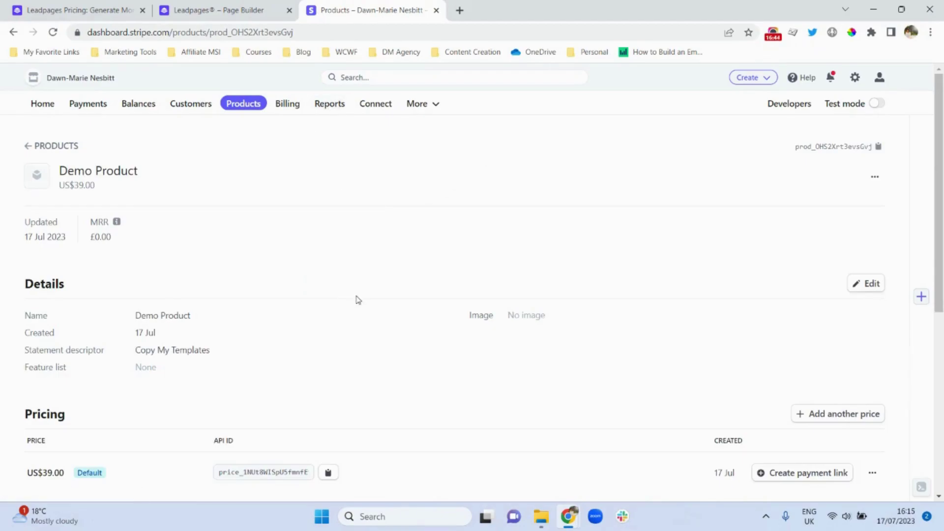
Switch back to the Leadpages page builder and refresh the Stripe products available to the checkout form.
left_click(226, 11)
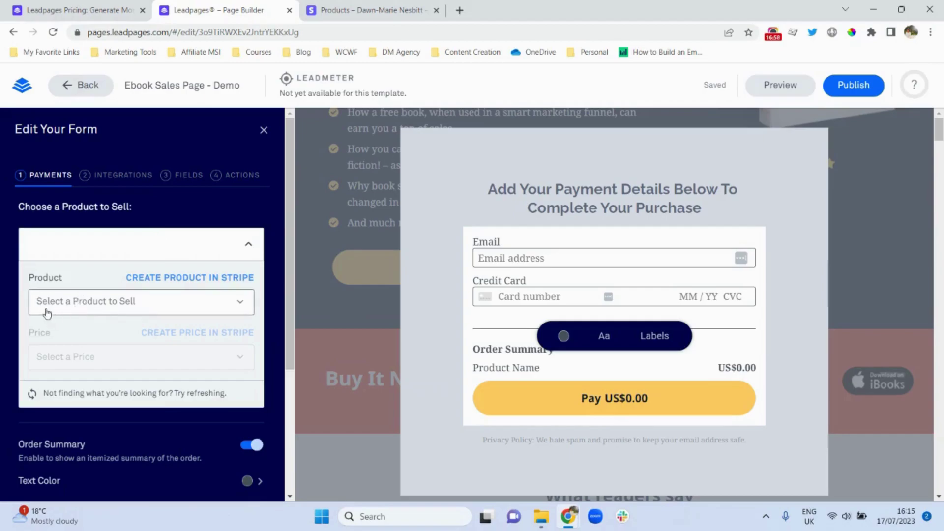
left_click(242, 304)
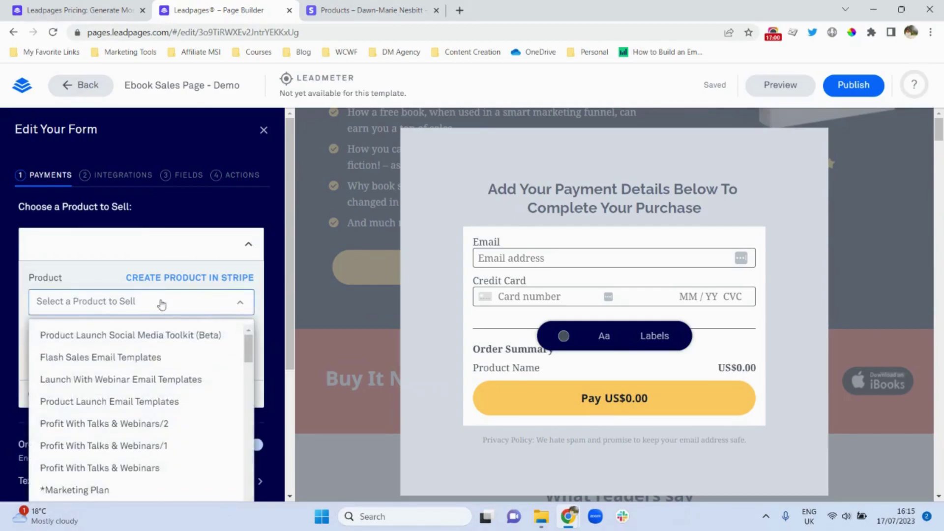
left_click(105, 256)
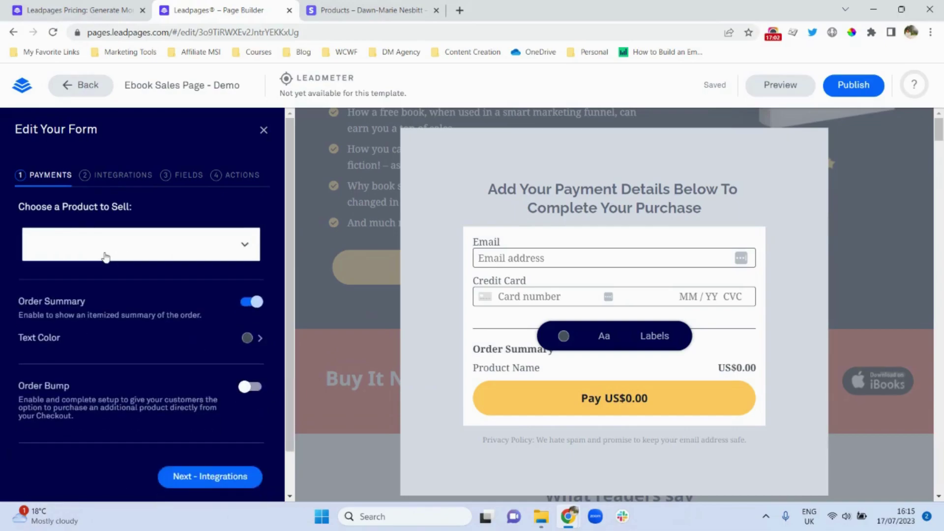
left_click(110, 253)
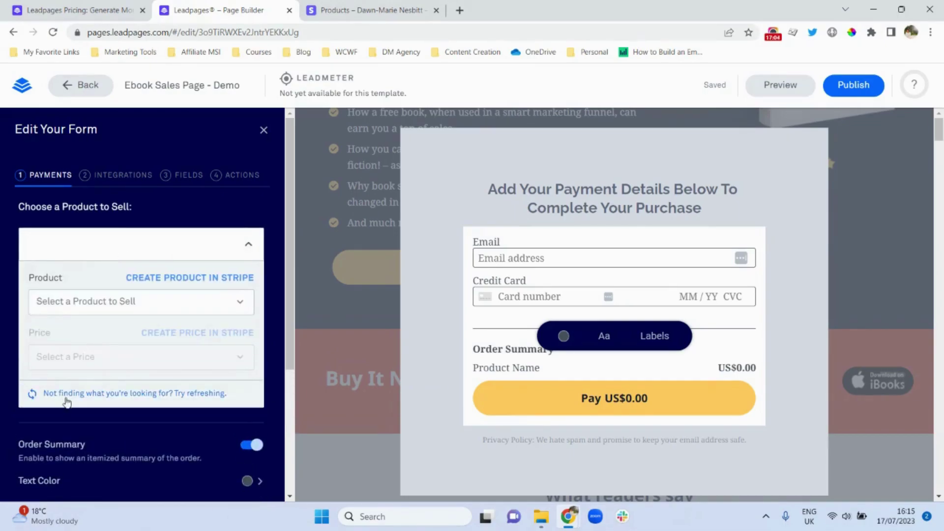
left_click(92, 397)
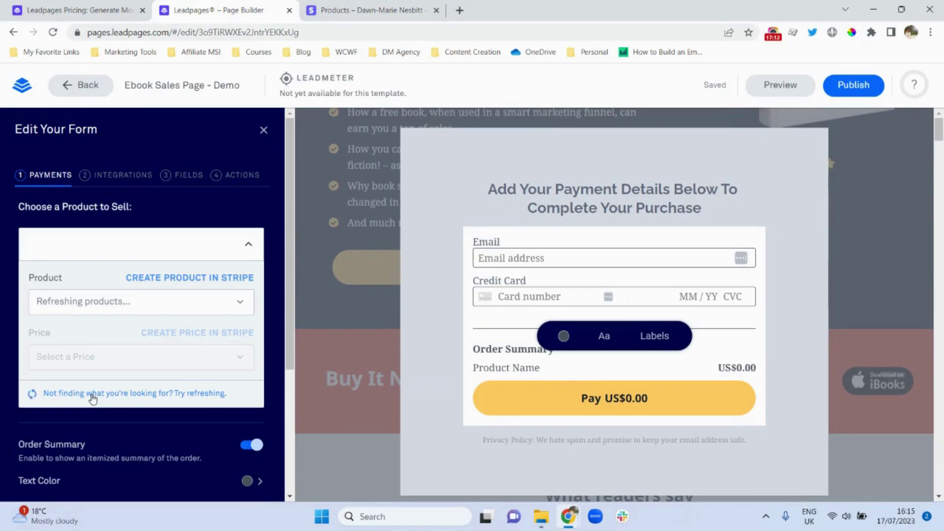
Choose Demo Product at the one-time price of US$39.00 as the item the checkout form sells.
left_click(238, 307)
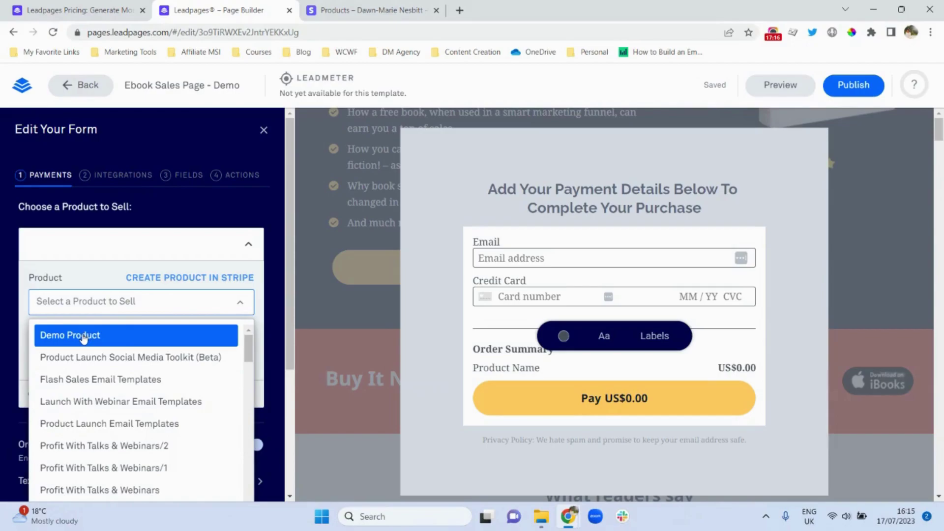
left_click(82, 336)
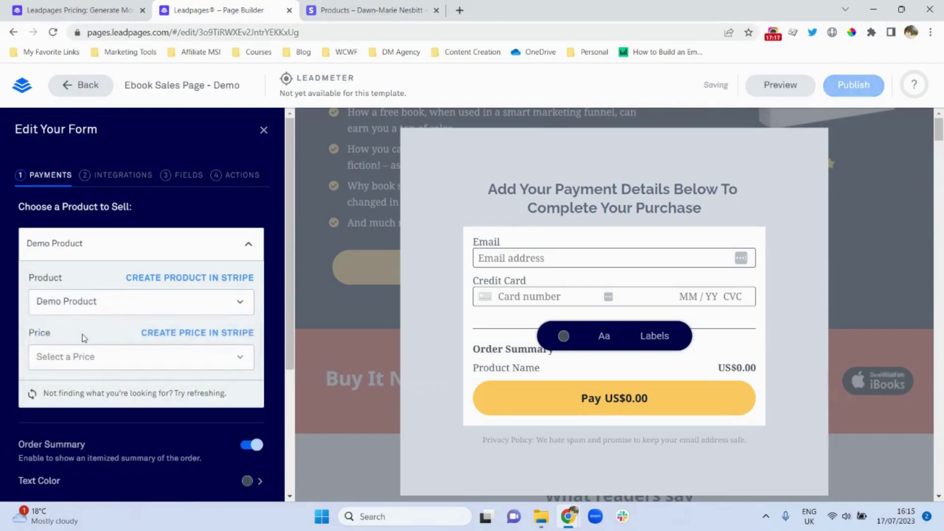
left_click(115, 363)
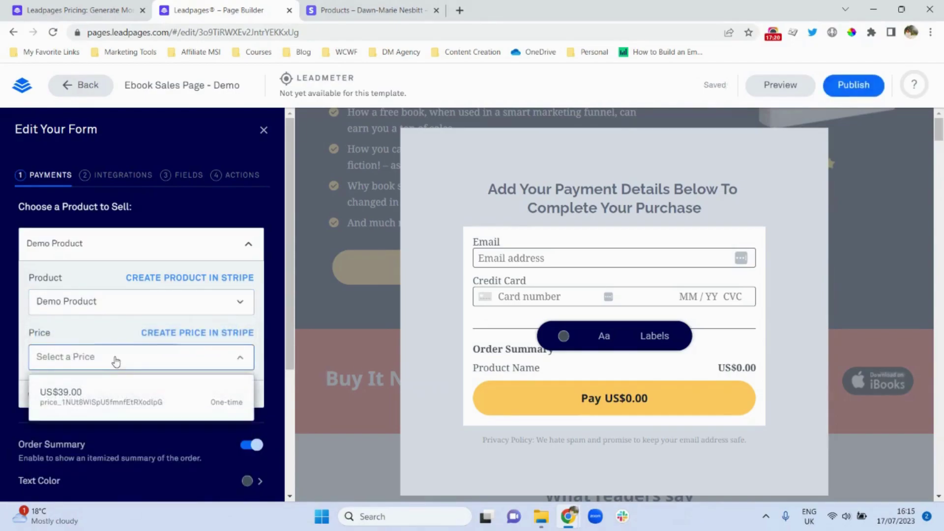
left_click(103, 404)
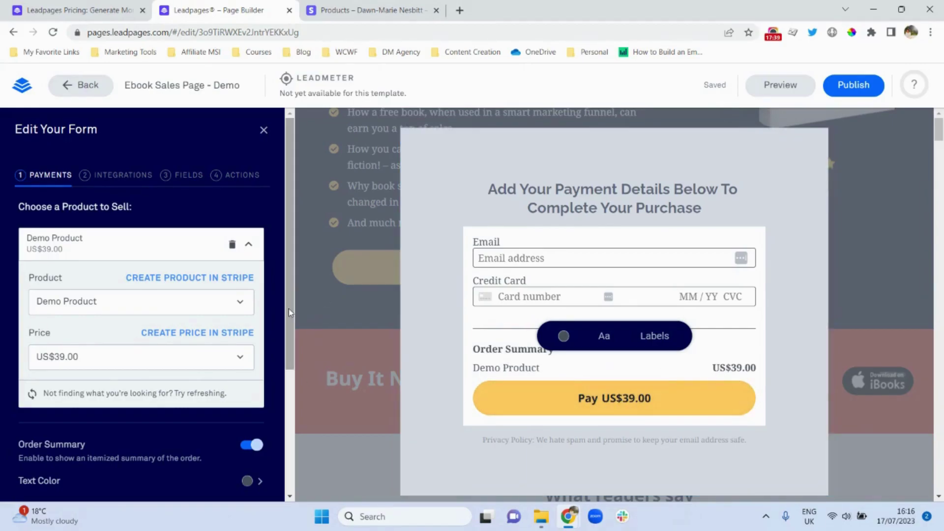
Turn the checkout form's order summary off and back on.
left_click_drag(288, 309, 282, 399)
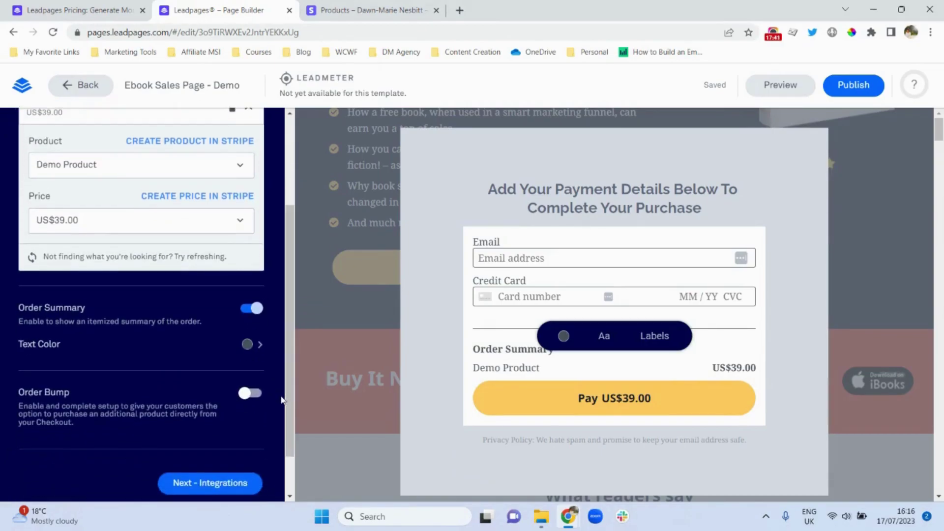
left_click(243, 313)
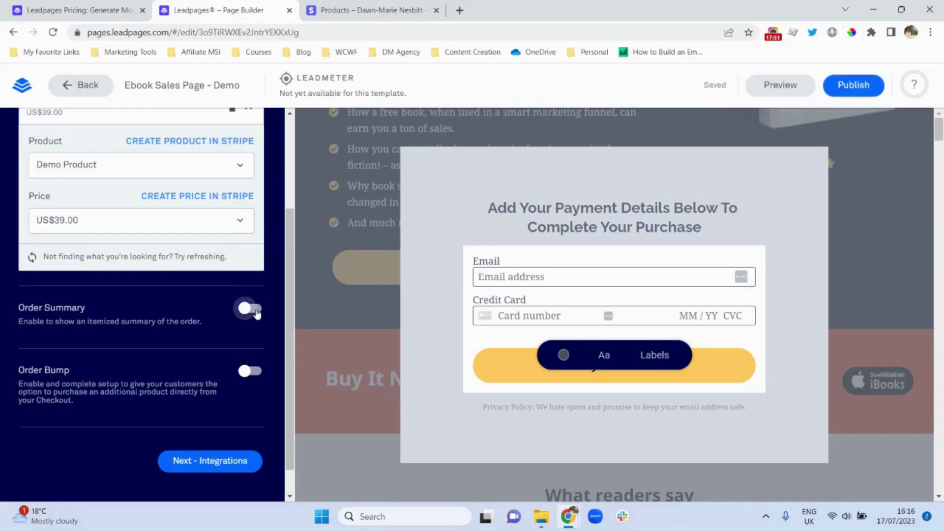
left_click(256, 311)
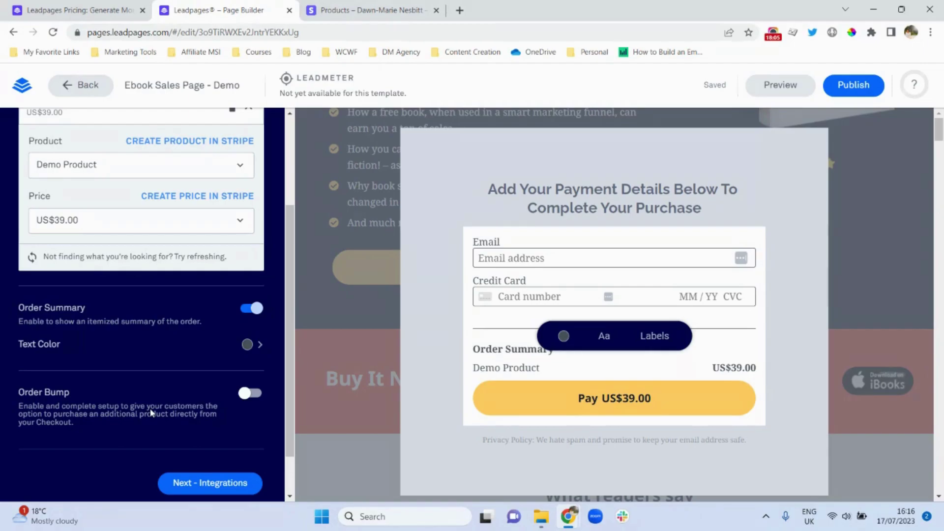
Enable the checkout form's order bump, look through its settings and disable it again.
left_click(252, 394)
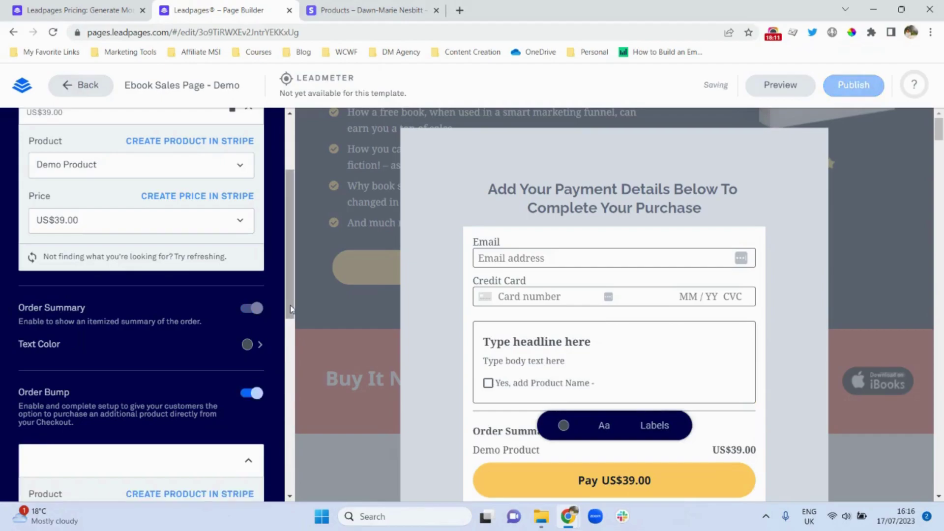
left_click_drag(291, 307, 280, 419)
scroll(256, 393, "up", 5)
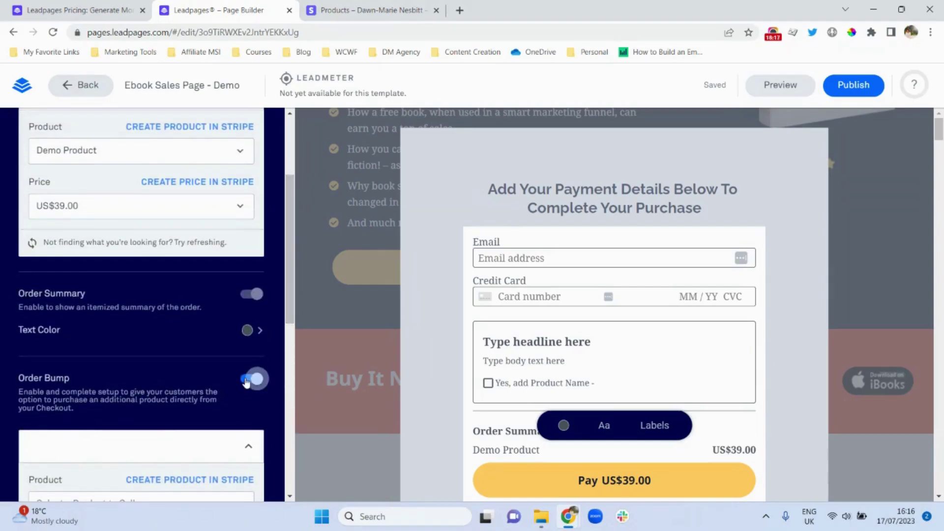
left_click(247, 386)
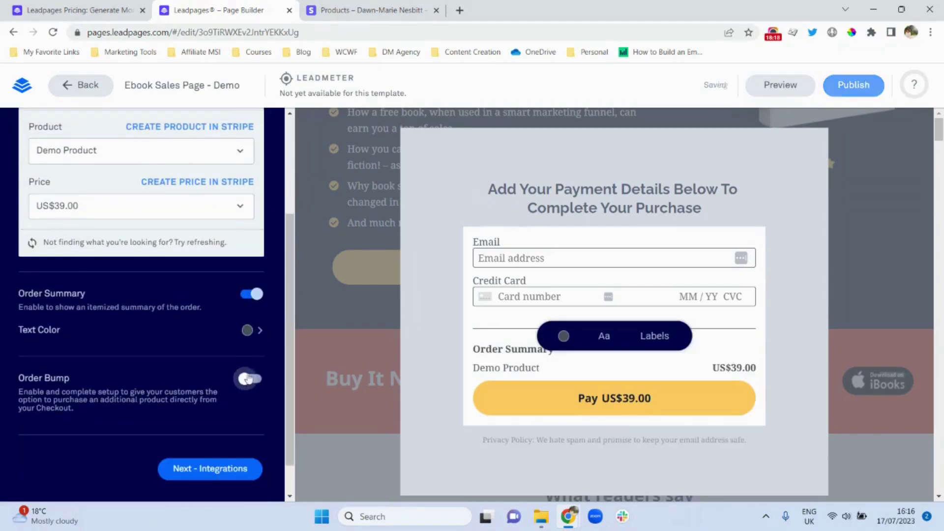
Go to the form's integrations and open the management page for lead notification emails.
left_click(235, 471)
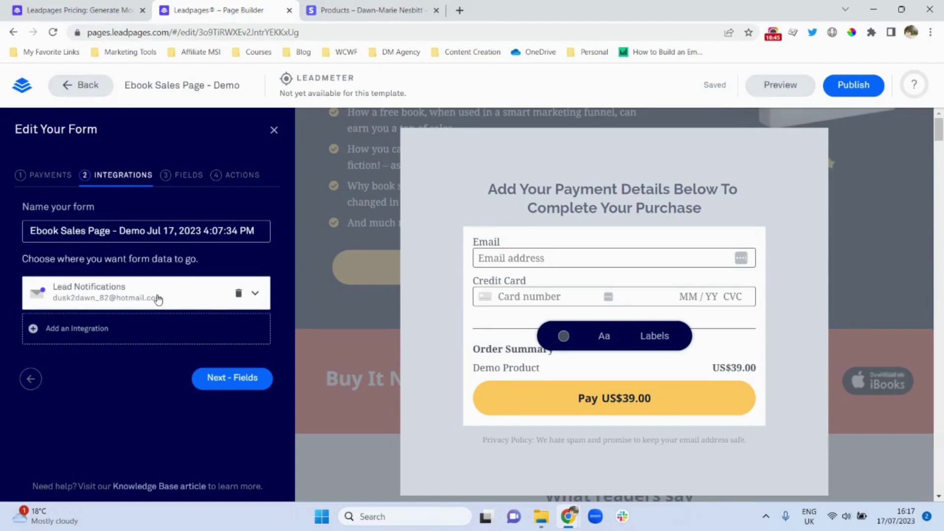
left_click(255, 294)
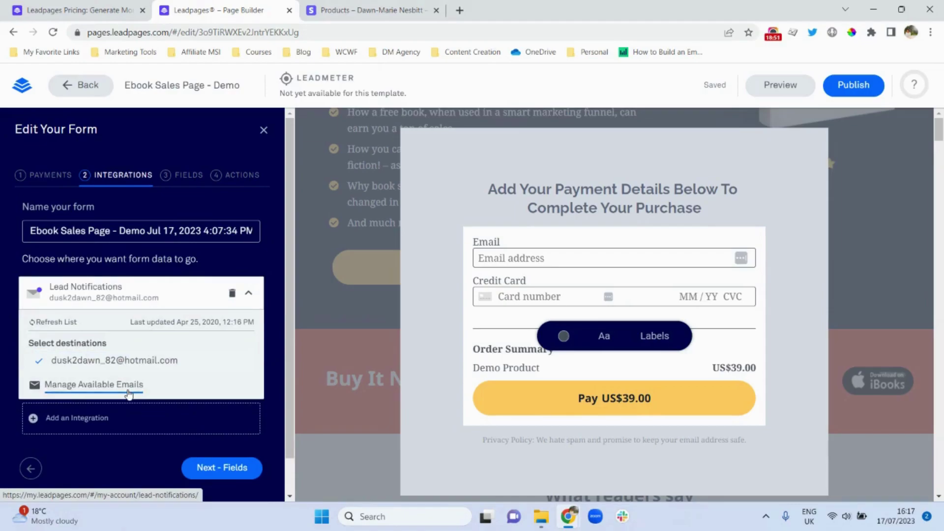
left_click(128, 388)
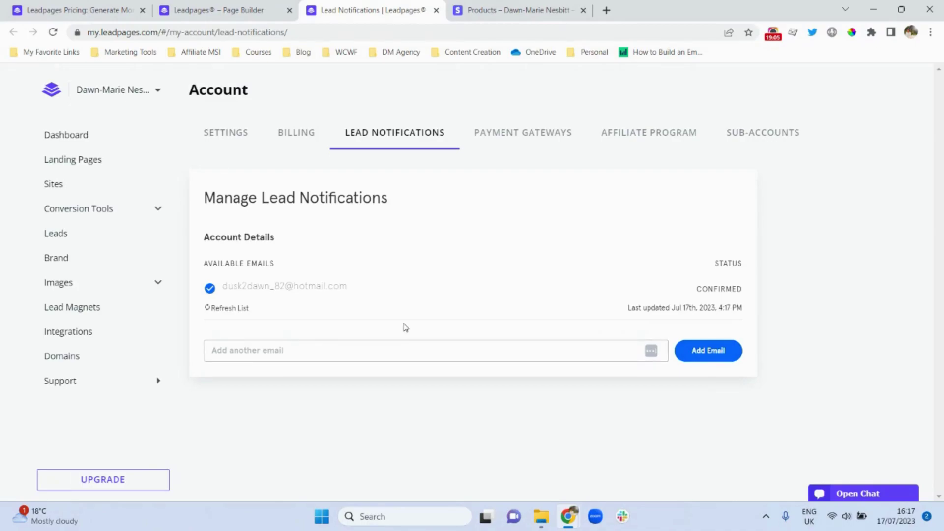
Return to the page builder, refresh the lead notification destinations and select the account's email address.
left_click(240, 11)
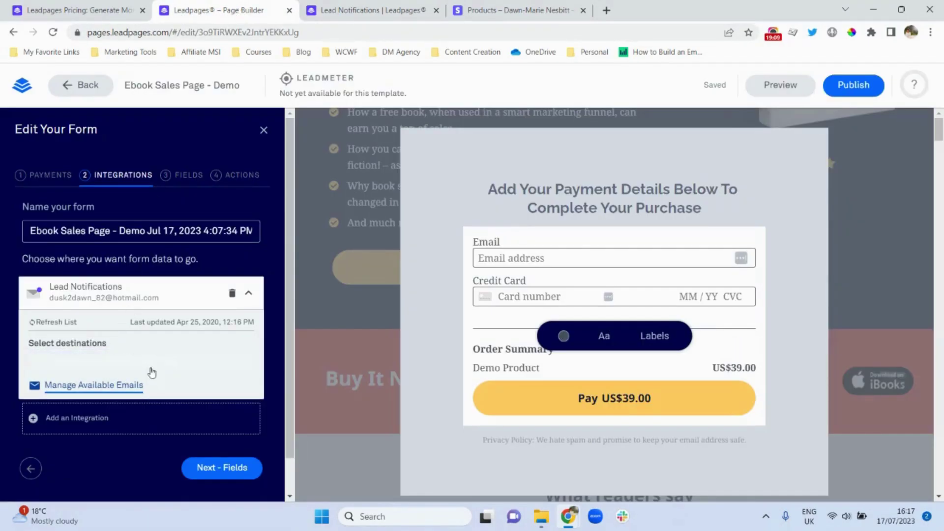
left_click(71, 324)
left_click(58, 368)
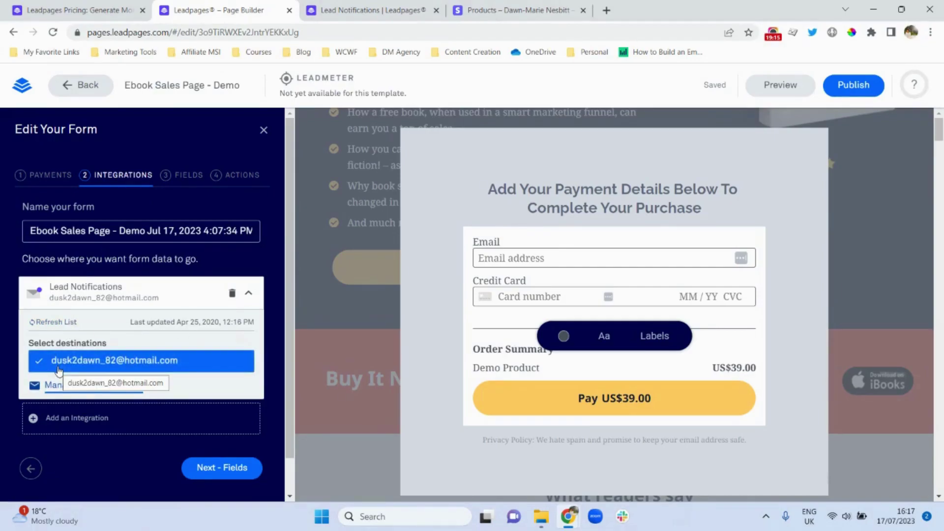
Proceed to the form's fields and add a First Name field with its default label and placeholder.
left_click(218, 474)
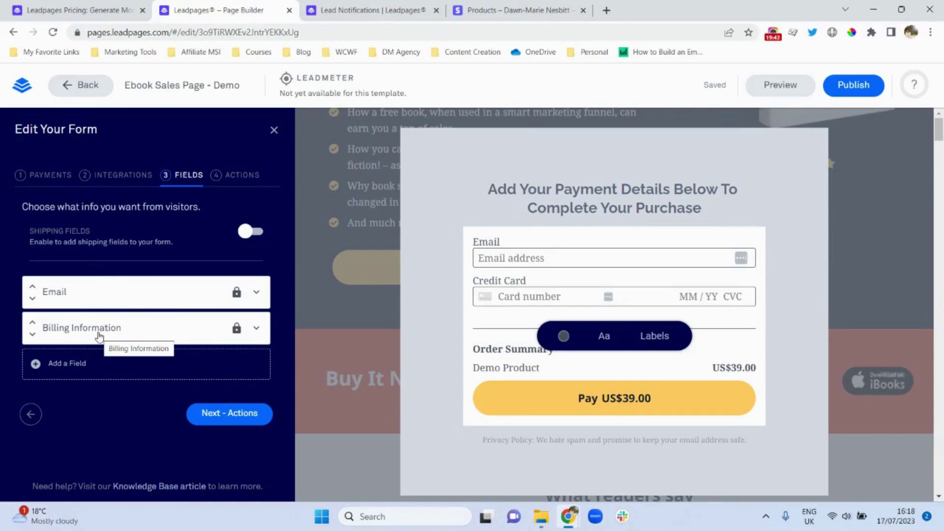
left_click(82, 373)
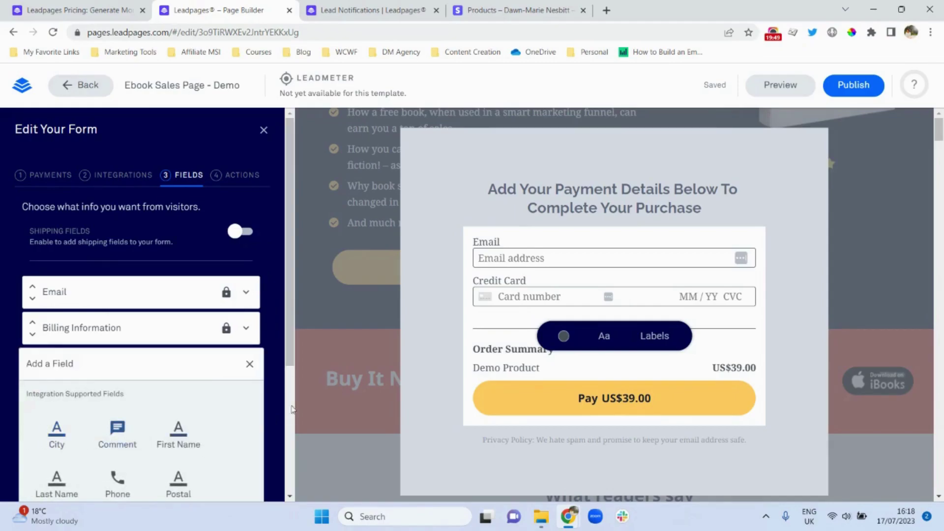
left_click_drag(290, 354, 283, 437)
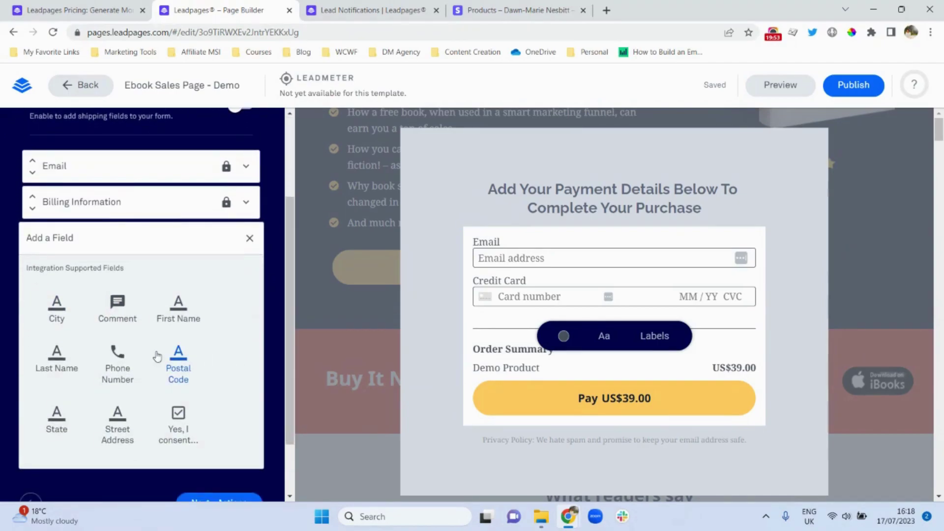
left_click(178, 314)
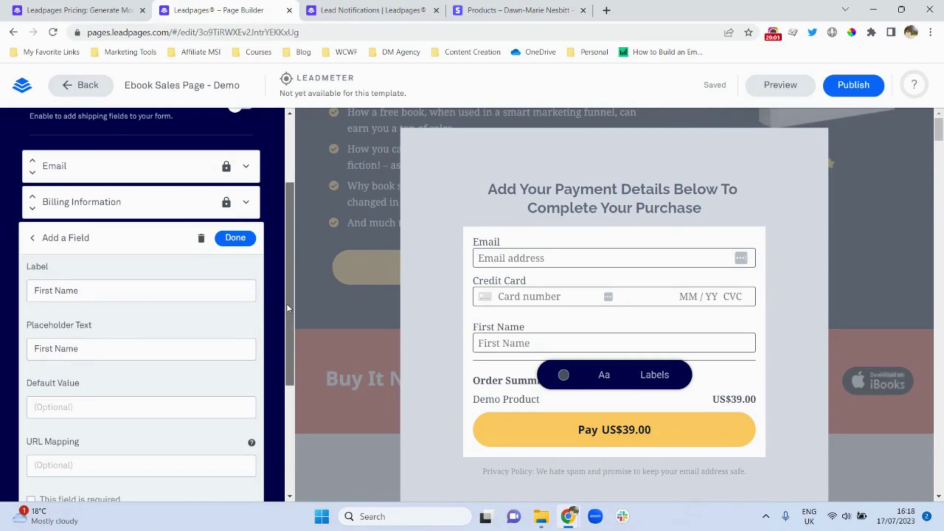
scroll(289, 309, "down", 2)
left_click_drag(289, 316, 287, 290)
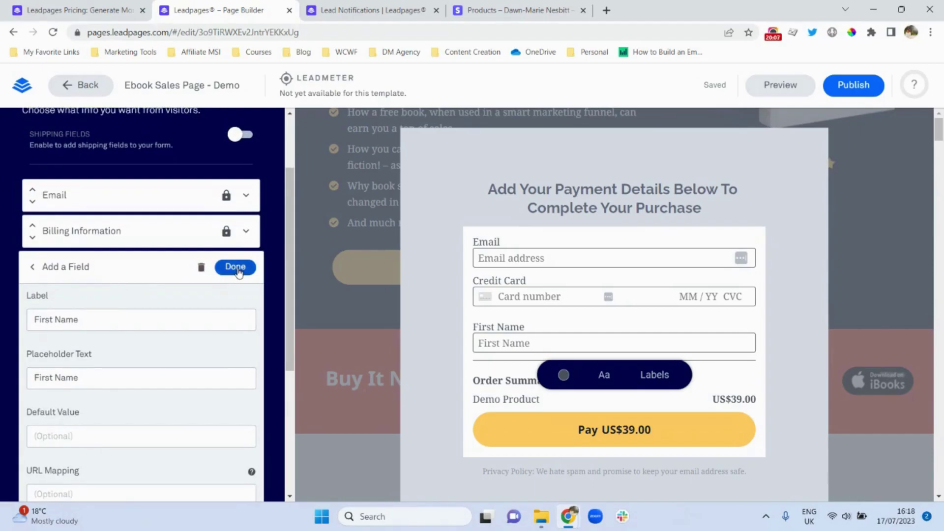
left_click(235, 267)
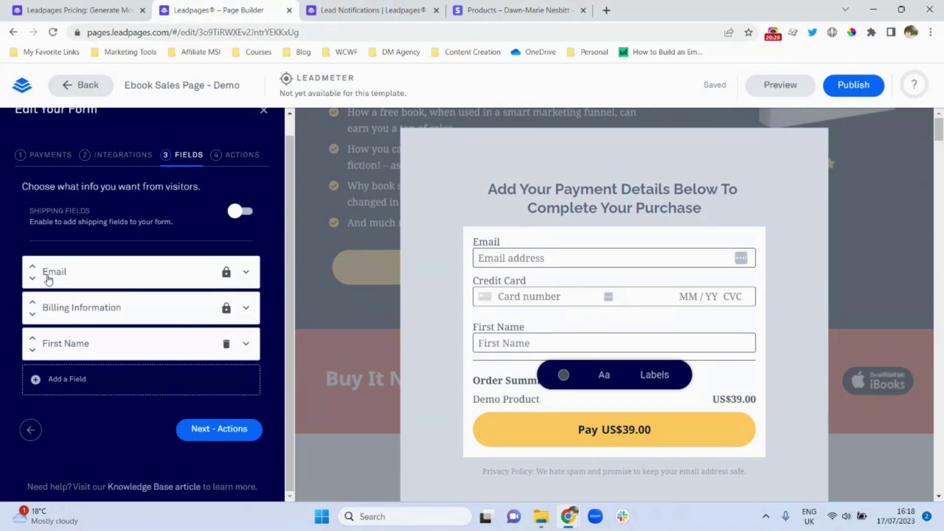
Reorder the checkout form's fields so First Name comes first, followed by Email and Billing Information.
left_click(33, 340)
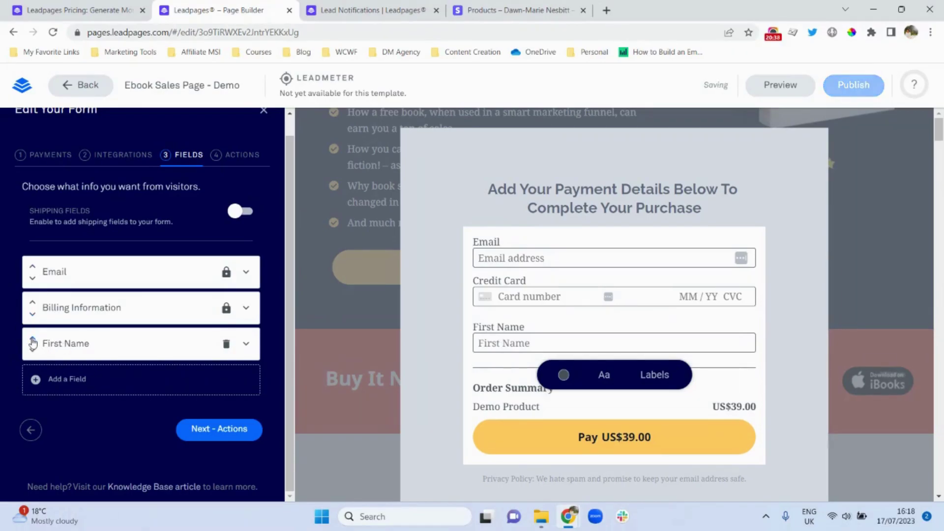
left_click(33, 280)
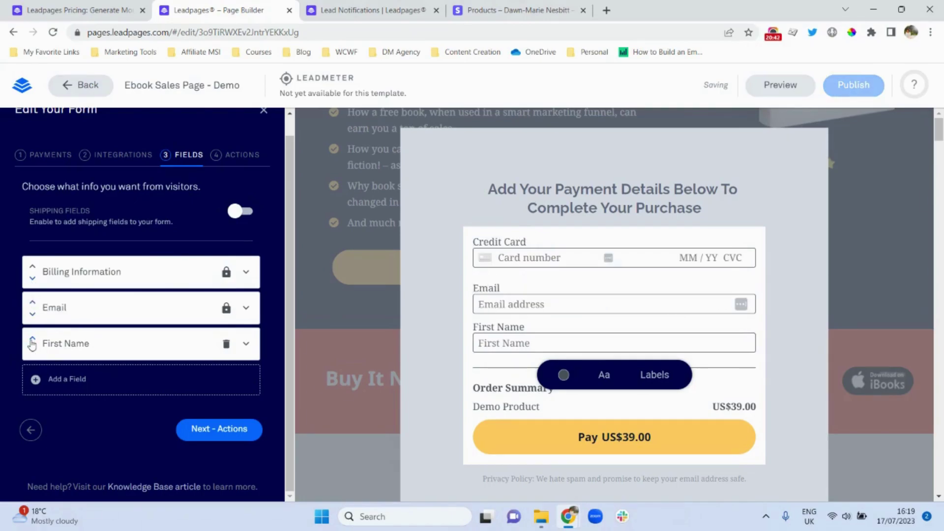
left_click(33, 339)
left_click(33, 303)
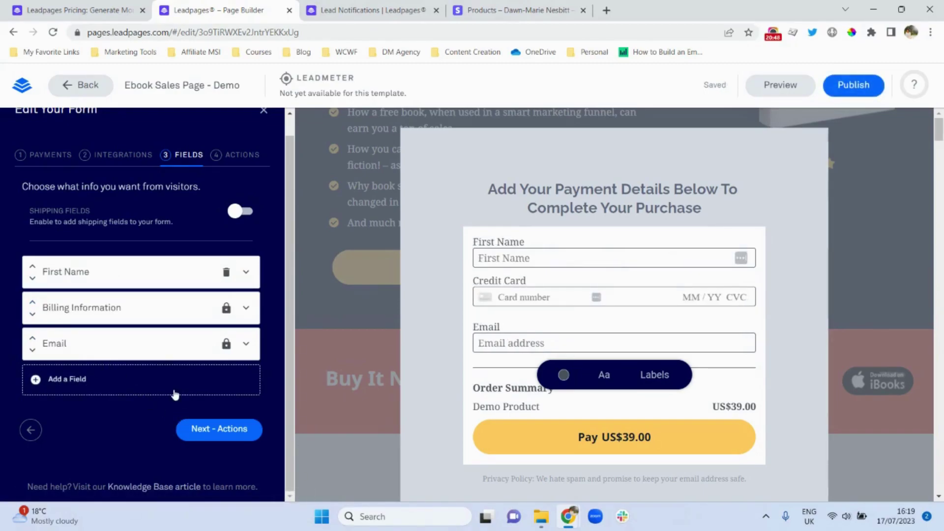
left_click(32, 340)
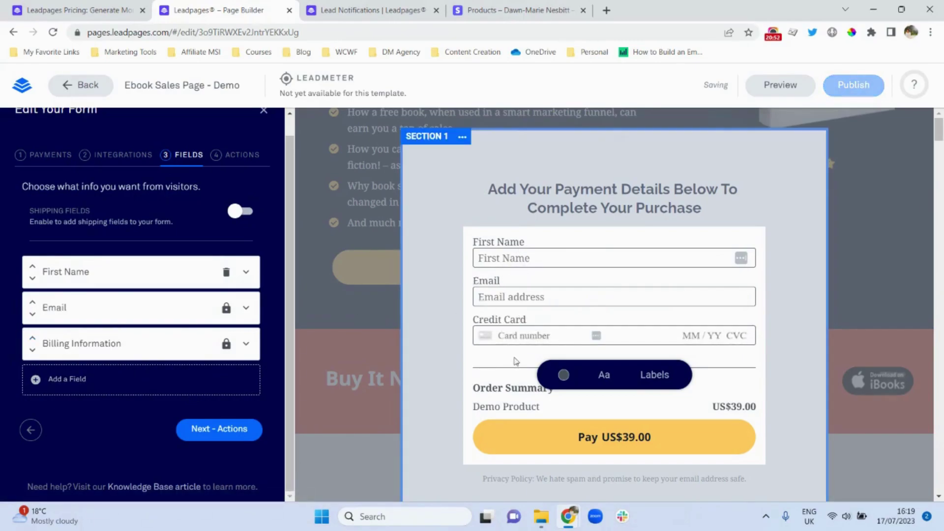
Proceed to the form's actions, preview the default purchase thank you page, and send visitors to the PLSMT TYP landing page instead.
left_click(213, 433)
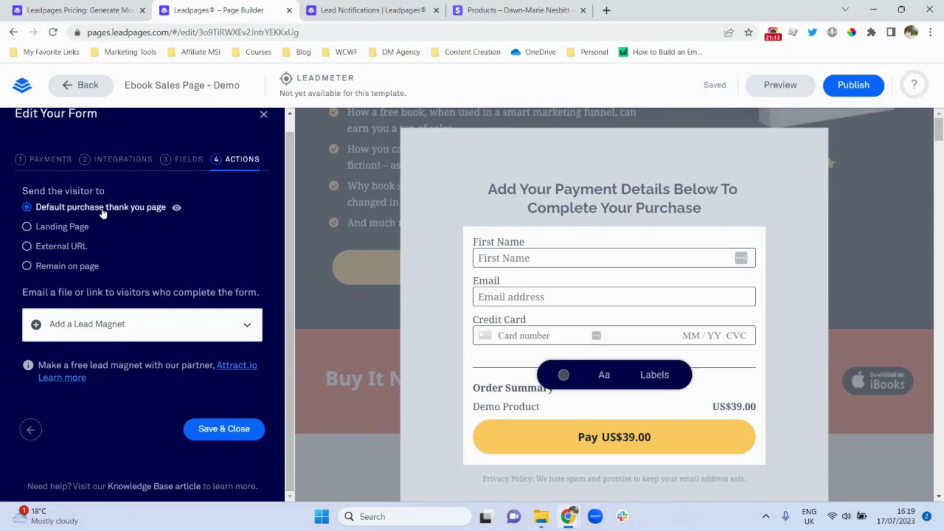
left_click(178, 209)
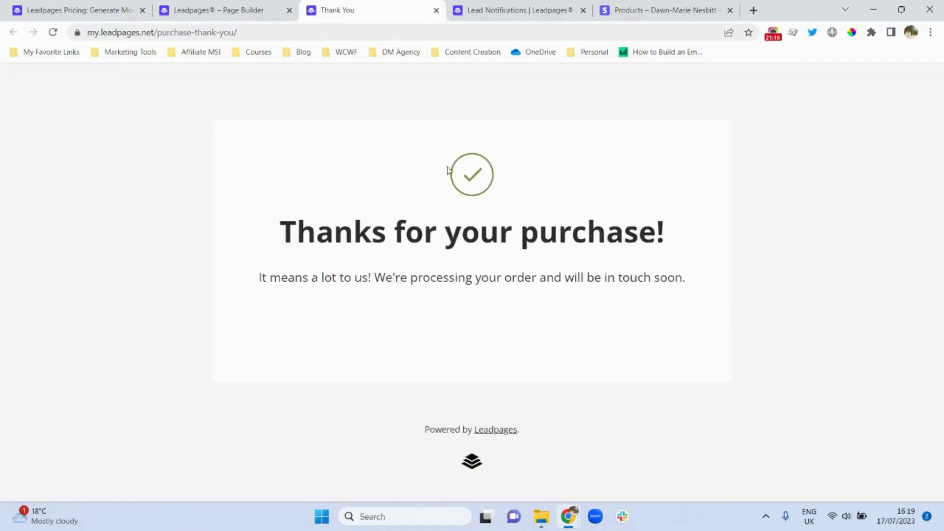
left_click(256, 7)
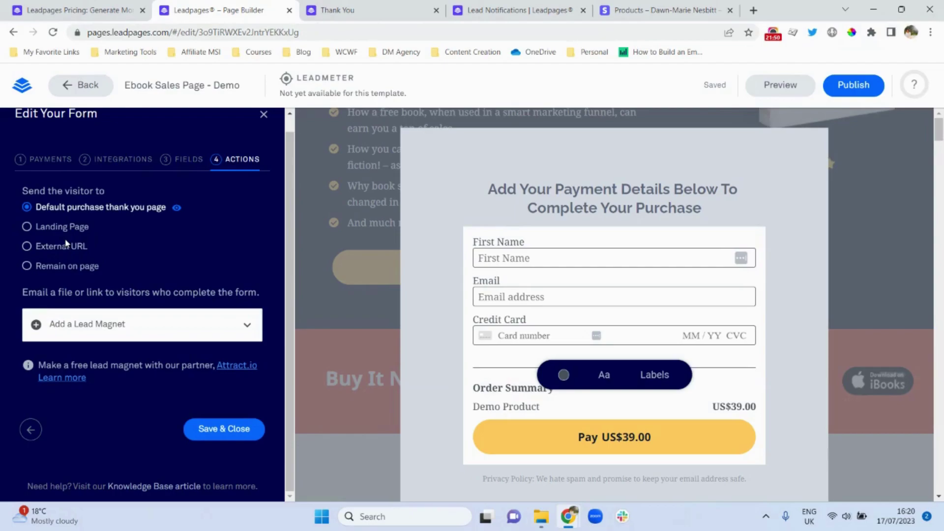
left_click(53, 227)
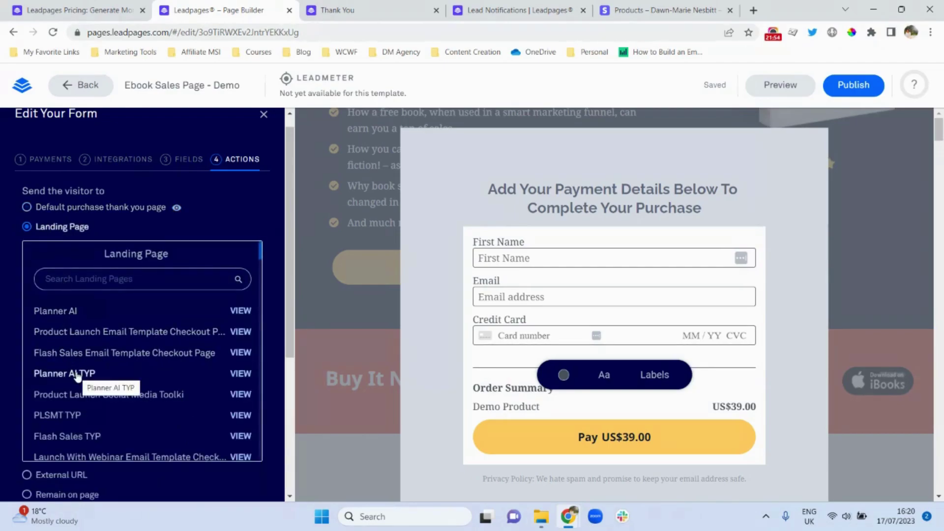
left_click(74, 416)
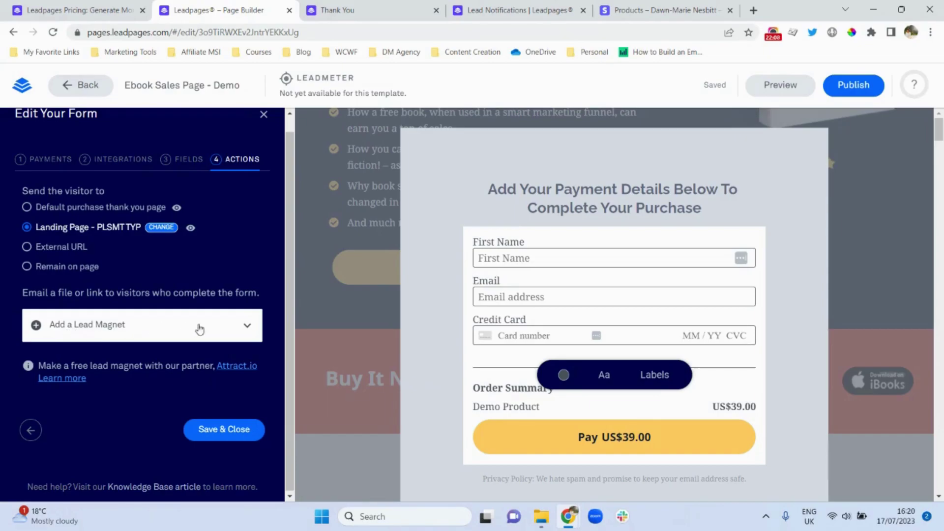
Go from the form's lead magnet options to the lead magnet management page and start creating a new lead magnet.
left_click(248, 327)
left_click_drag(290, 325, 286, 395)
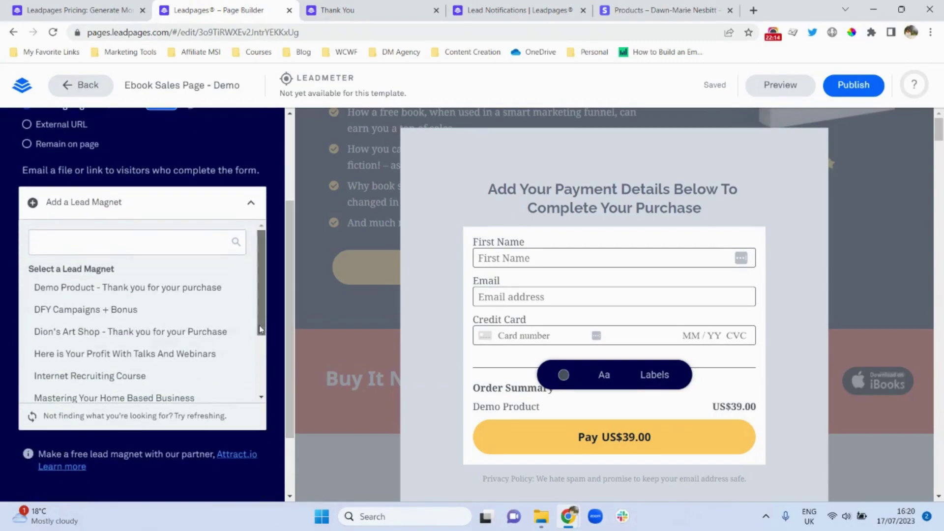
left_click_drag(259, 326, 250, 393)
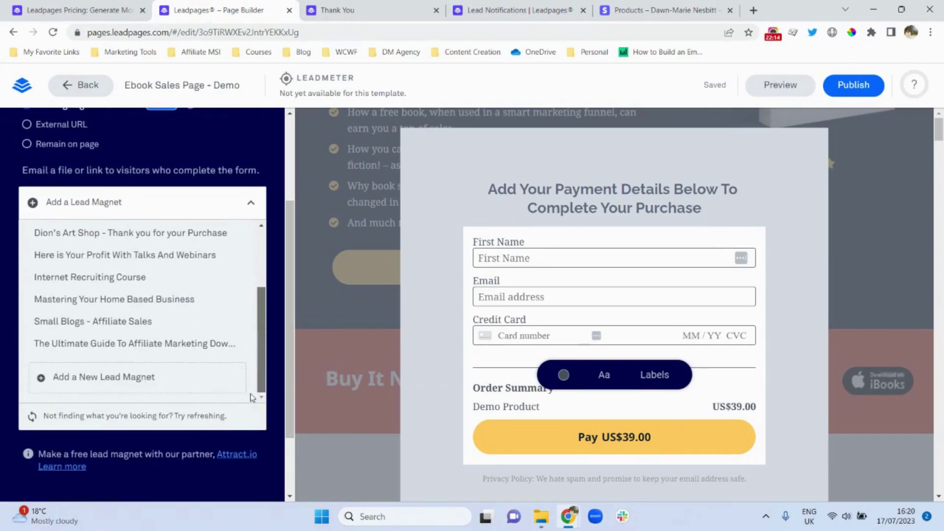
left_click(131, 383)
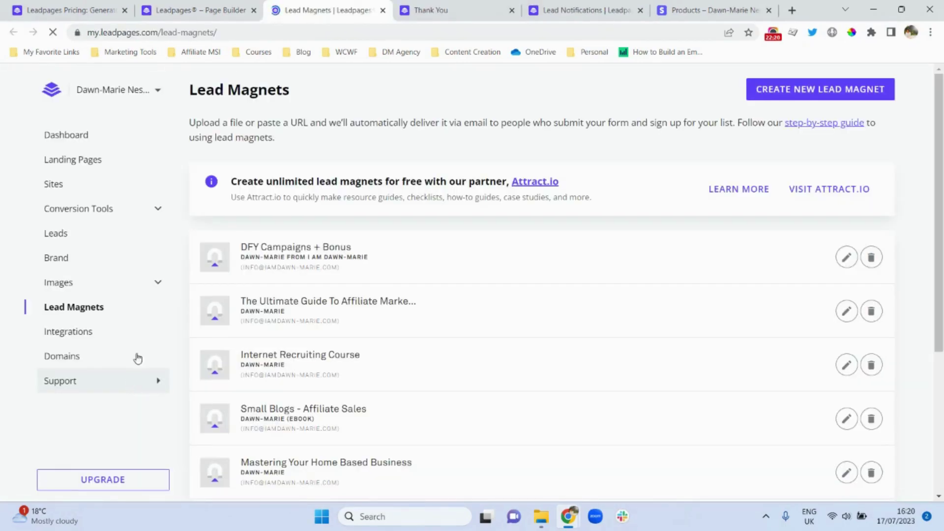
left_click(796, 94)
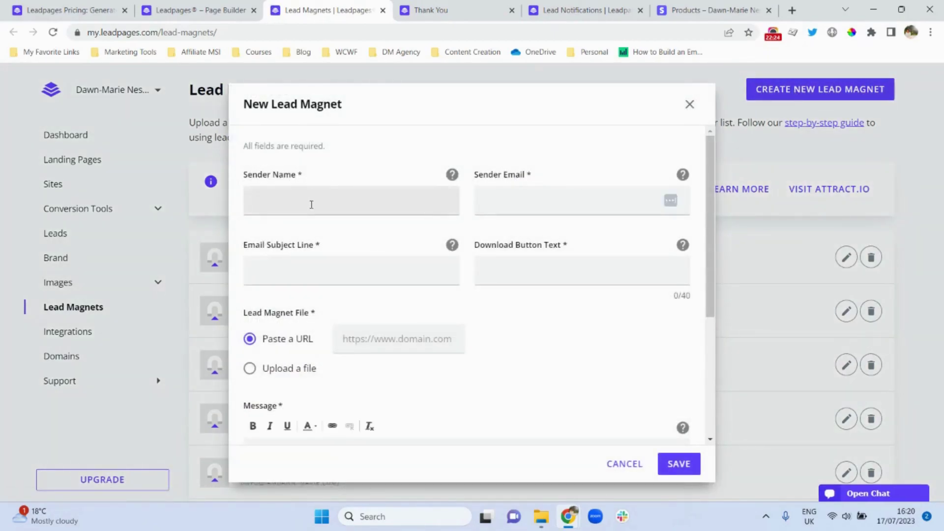
Set the new lead magnet's sender name to Copy My Templates and fill in the account's sender email.
left_click(311, 205)
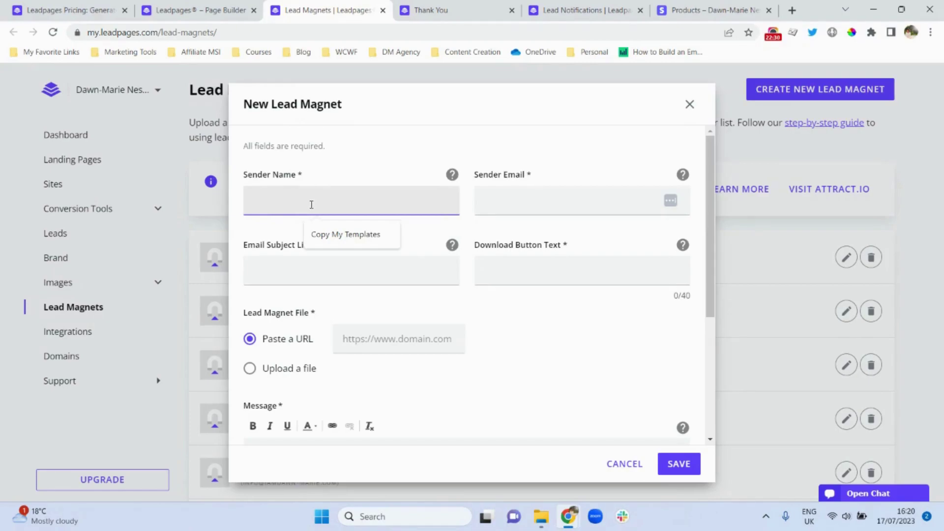
left_click(331, 236)
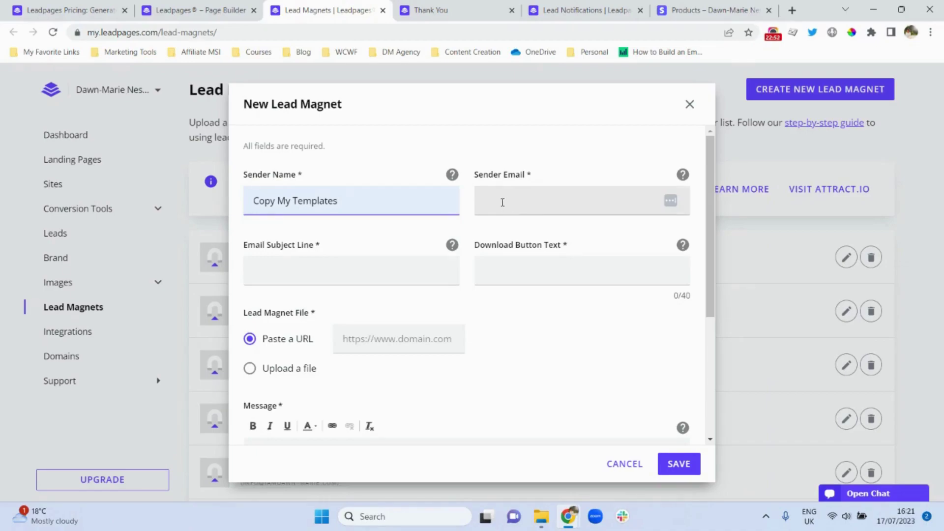
left_click(503, 202)
type("info")
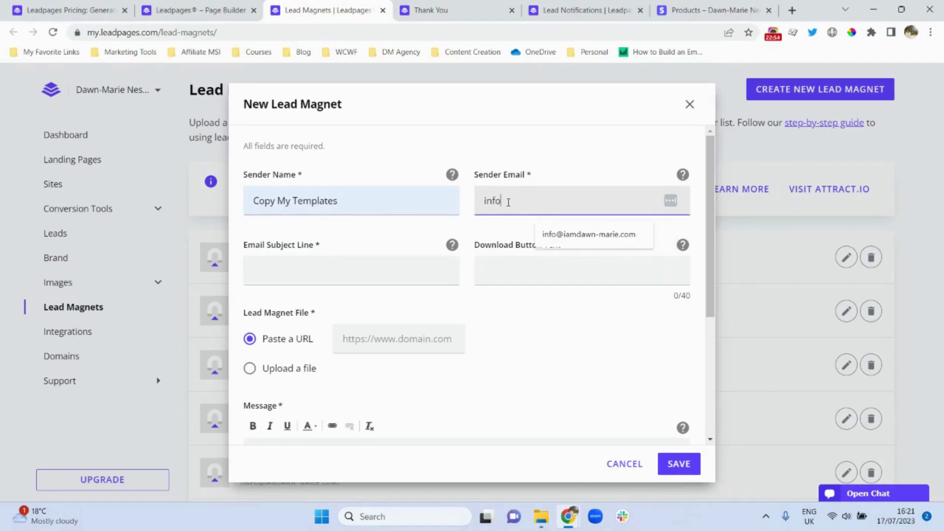
left_click(584, 235)
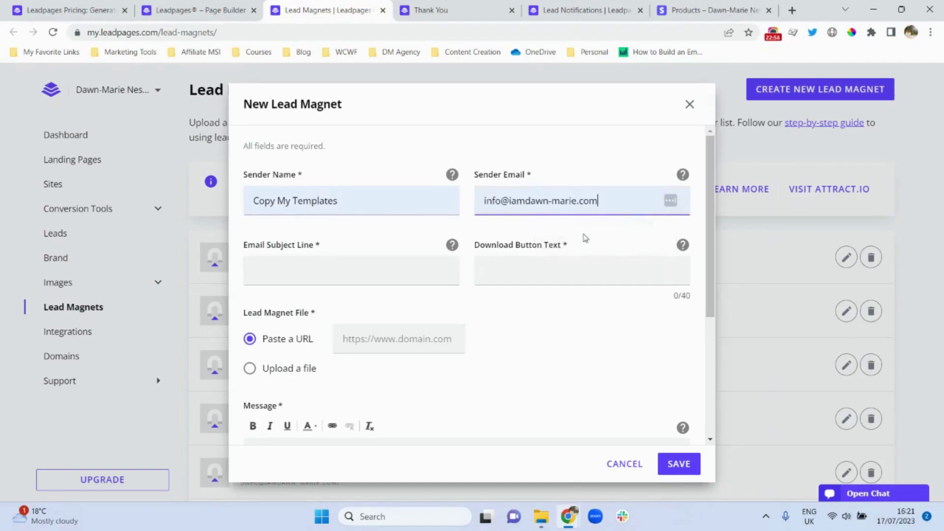
Set the lead magnet's email subject line to "Demo Product - Thank you for your purchase".
left_click(292, 267)
type("Demo Product - Thank y")
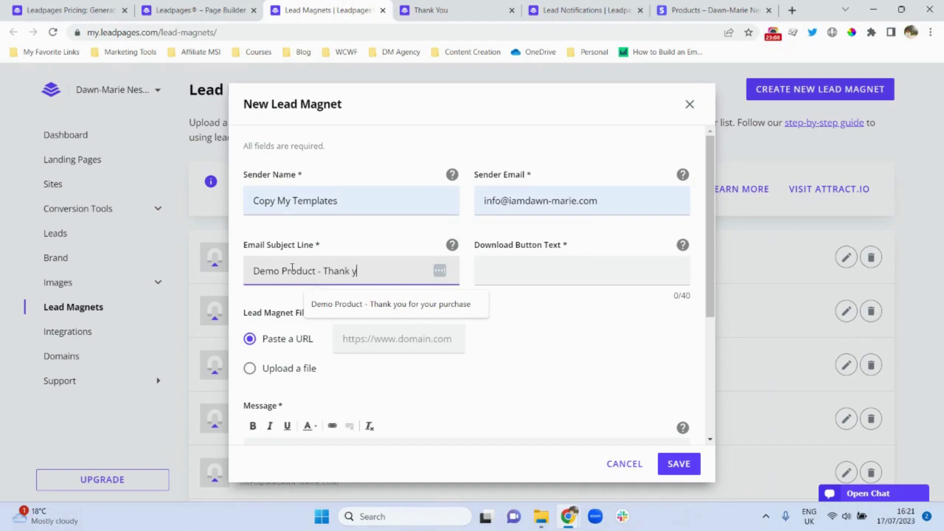
type("ou for your purchase")
Set the download button text to "Download your purchase item here" and paste the Google Drive link as the lead magnet file URL.
left_click(510, 272)
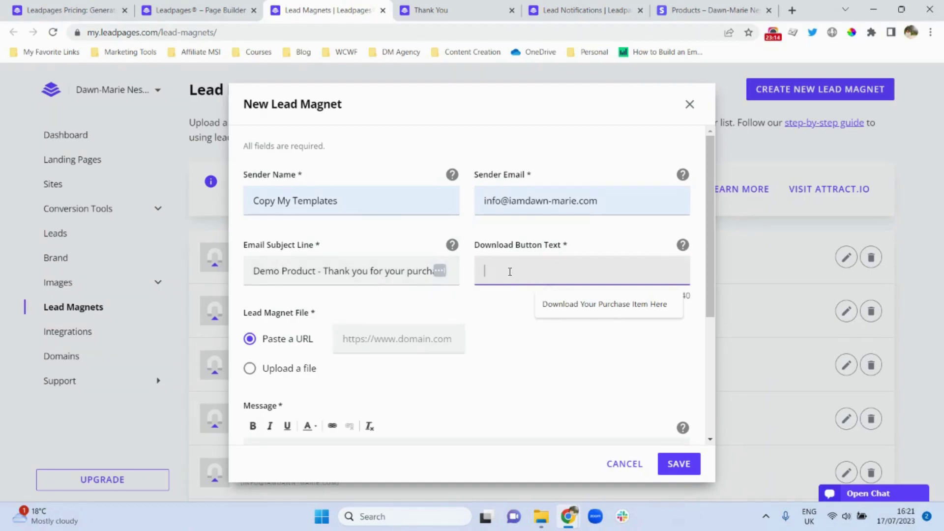
type("Down")
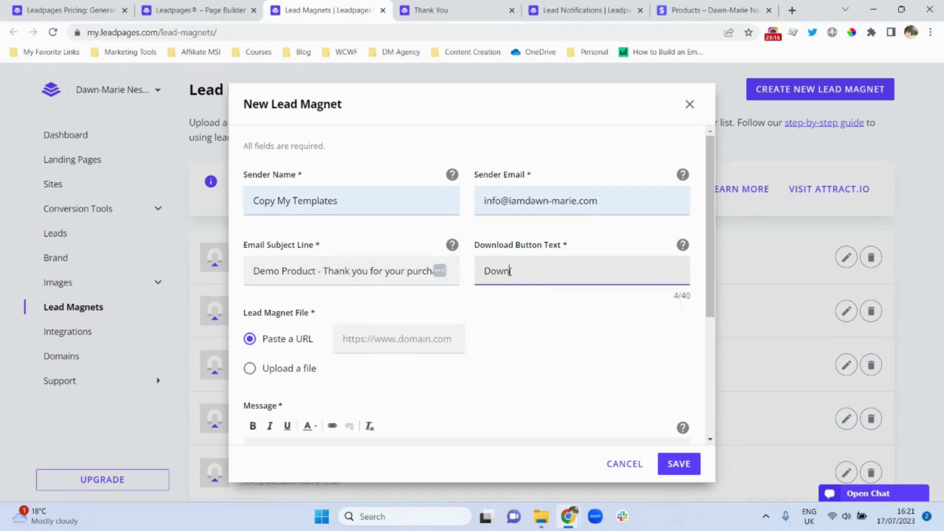
type("load your purchase item here")
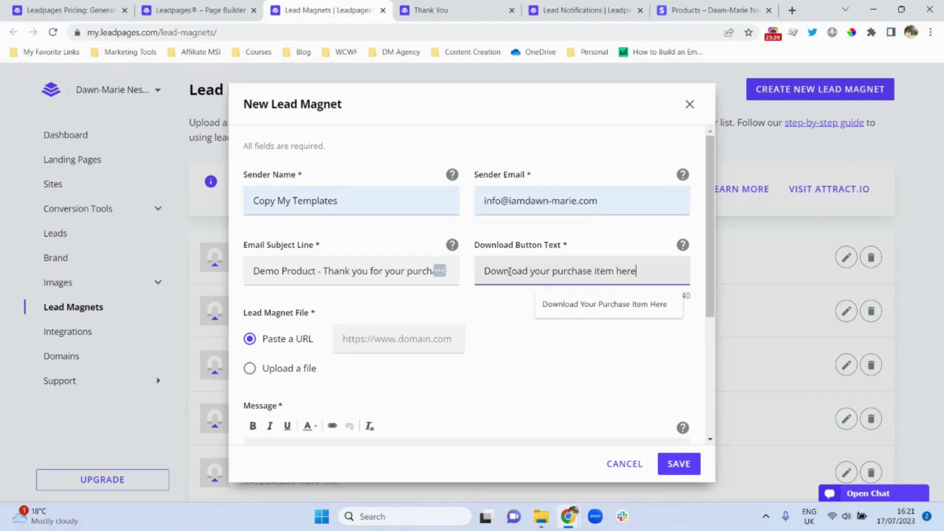
left_click(515, 377)
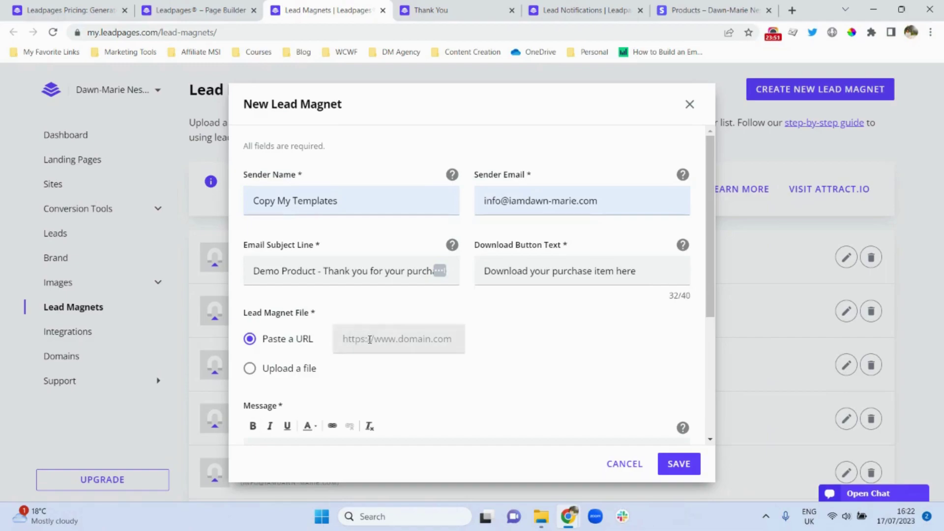
left_click(393, 346)
key("ctrl+v")
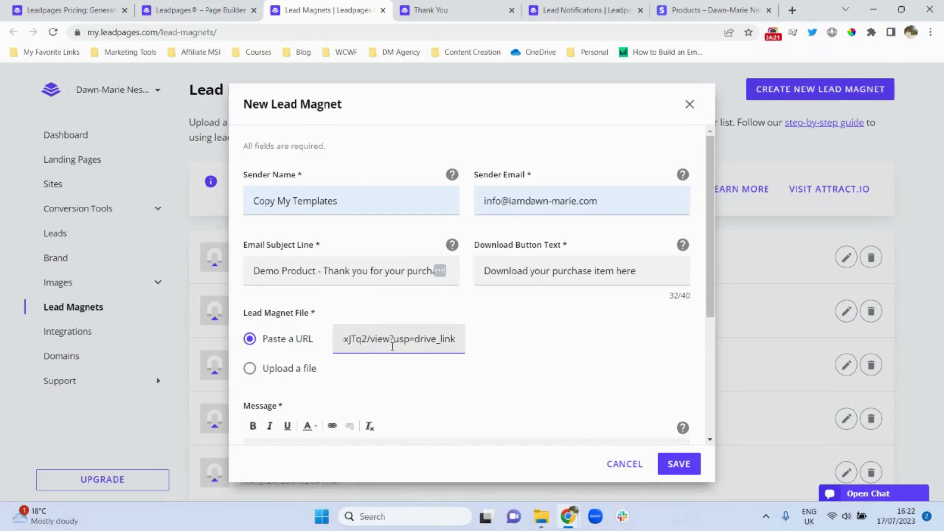
Write the message "Hello", "Thank you so much for your purchase. Please use the button to download your digital product." and save the lead magnet.
left_click(710, 311)
left_click_drag(709, 311, 696, 398)
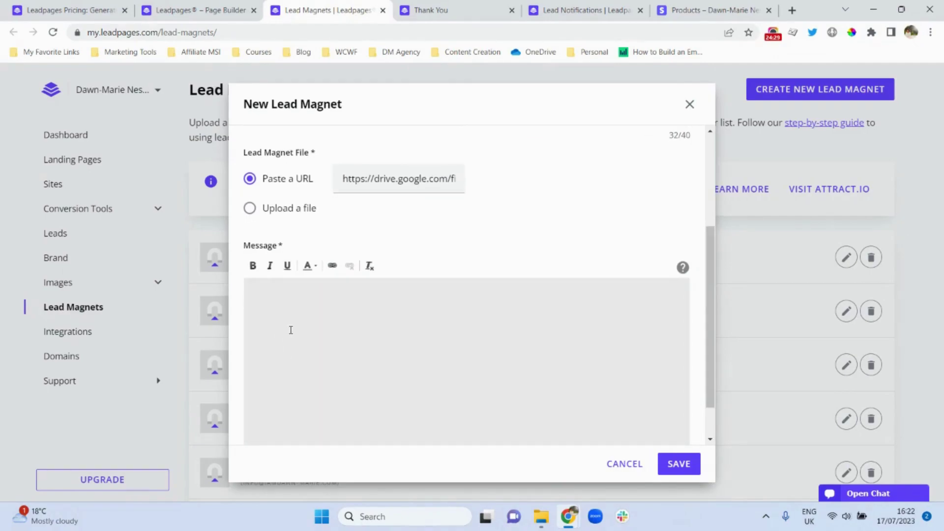
left_click(290, 317)
type("Hello")
key("Return")
key("Return")
type("Thank")
type("you so much for your purchase. Please use the button to download your digital product.")
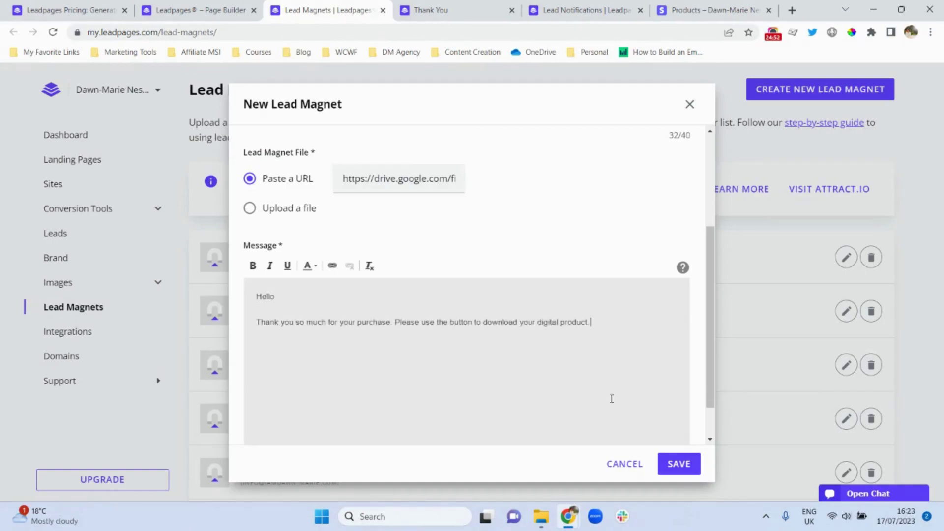
left_click(674, 465)
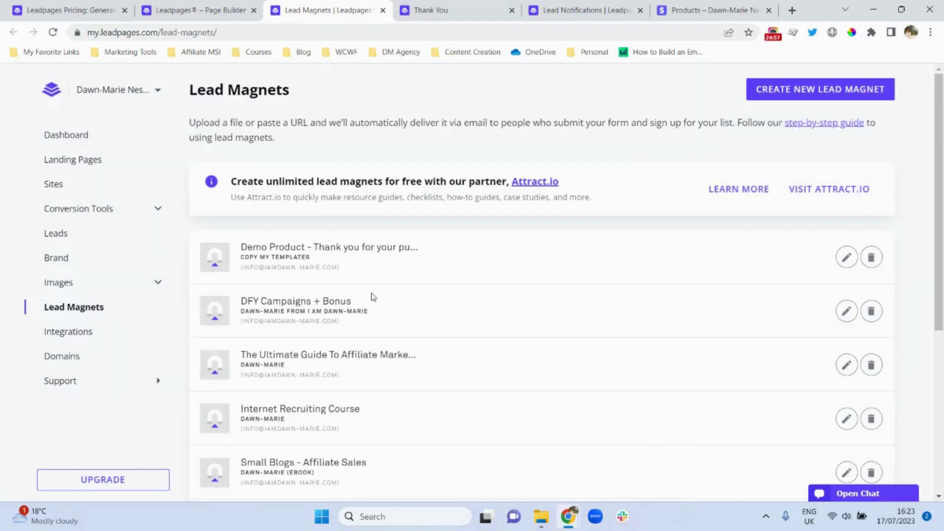
Back in the page builder, refresh the lead magnets, select the first "Demo Product - Thank you for your purchase", and save and close the form.
left_click(196, 9)
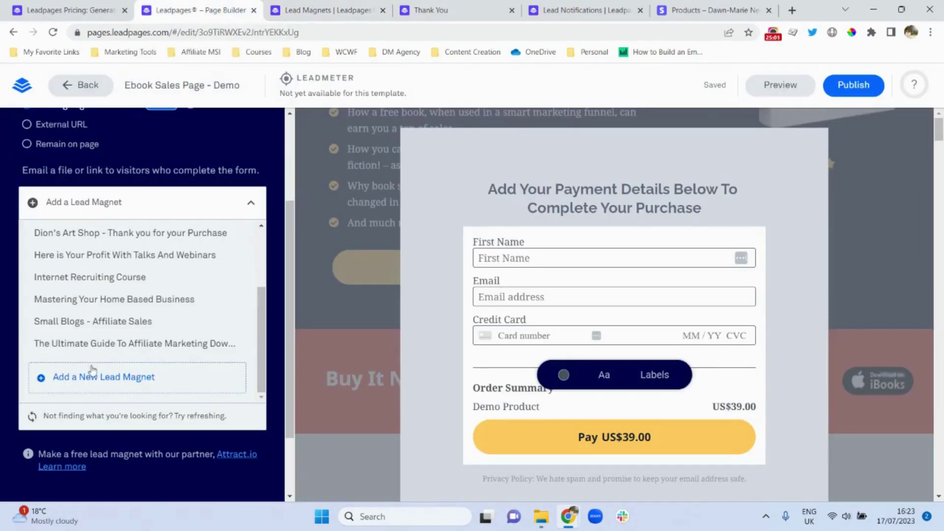
left_click(70, 418)
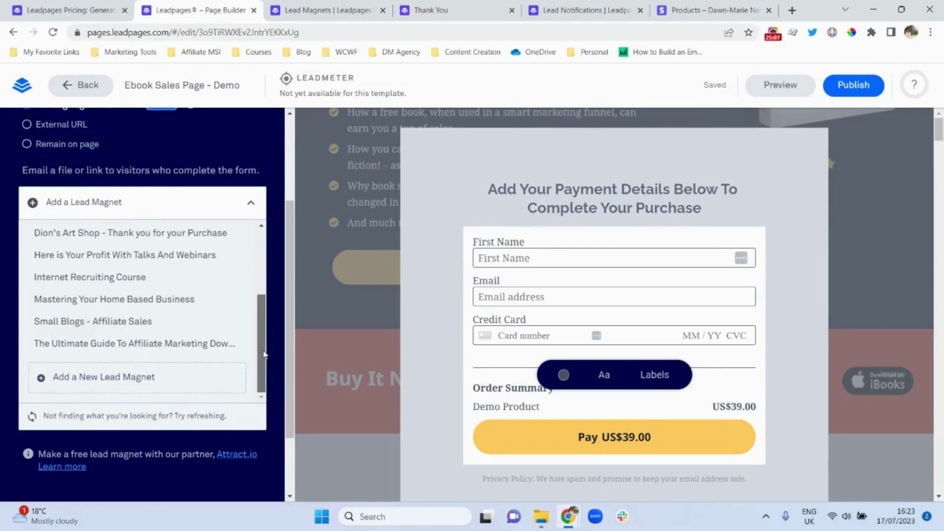
left_click_drag(261, 355, 268, 269)
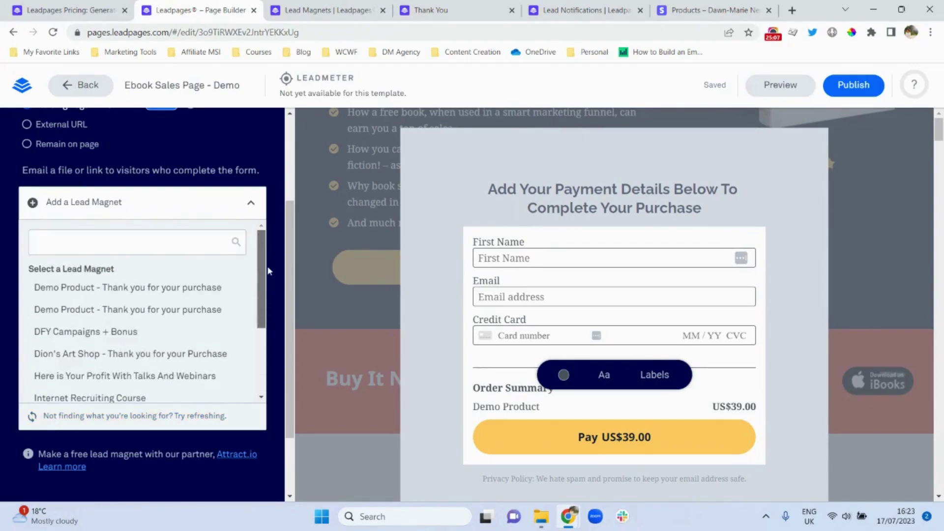
left_click(125, 287)
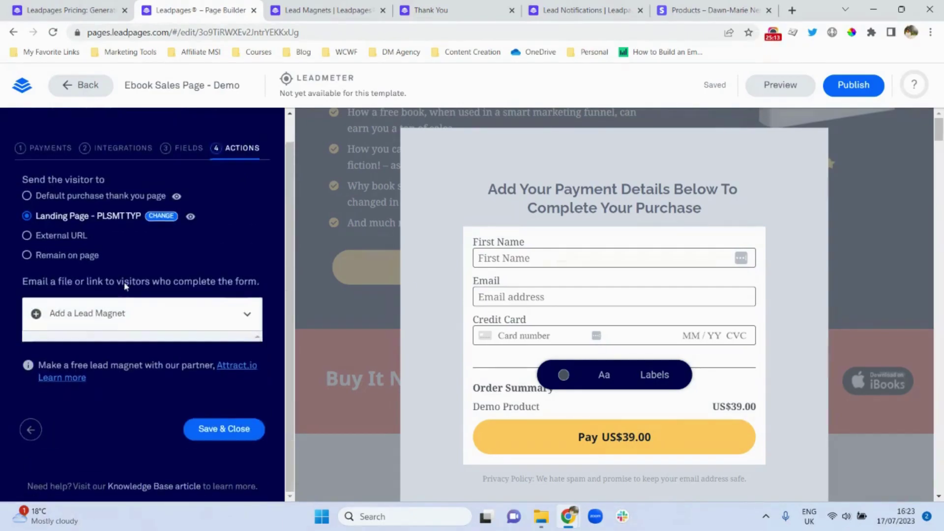
left_click(232, 432)
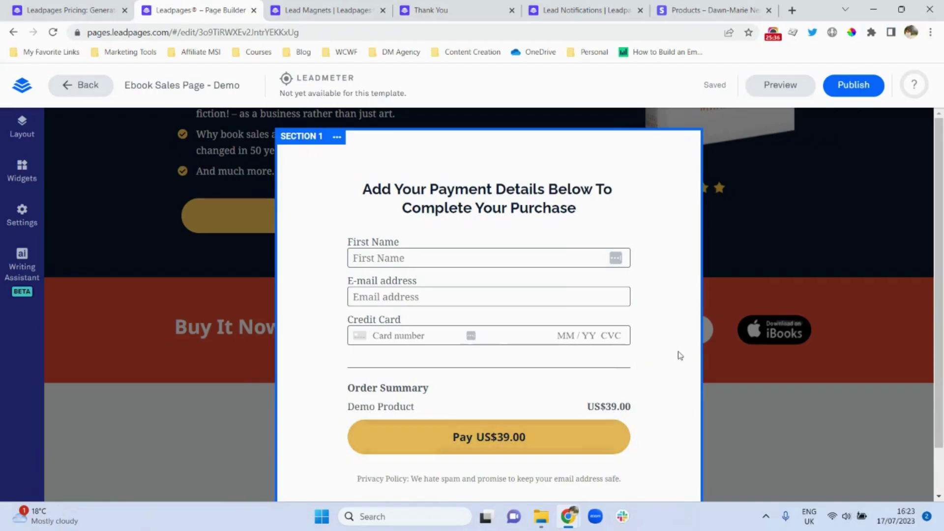
Leave the pop-up and change the hero section's Sign Up button text to "Buy The Ebook Now".
left_click(795, 243)
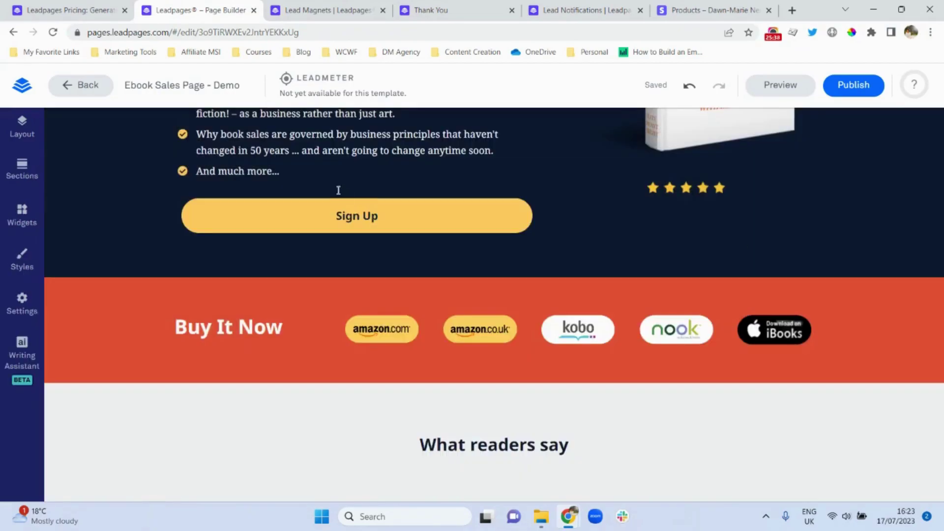
left_click(321, 217)
left_click(380, 215)
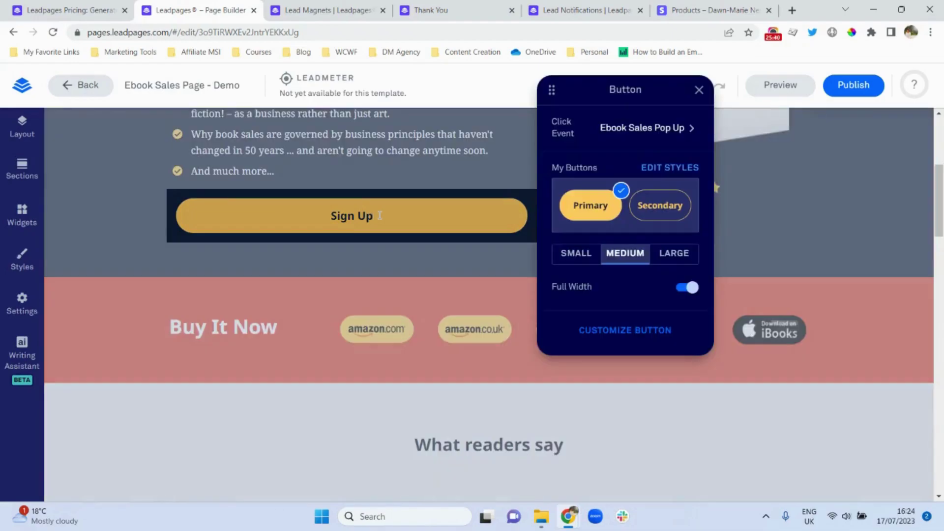
key("BackSpace")
key("BackSpace")
key("BackSpace")
key("BackSpace")
key("BackSpace")
key("BackSpace")
key("BackSpace")
type("Buy The Ebook Now")
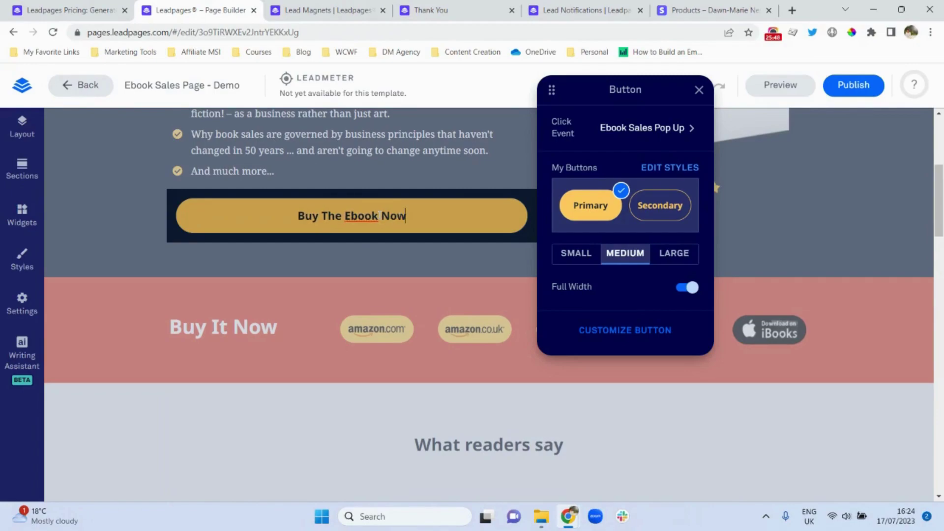
left_click(352, 399)
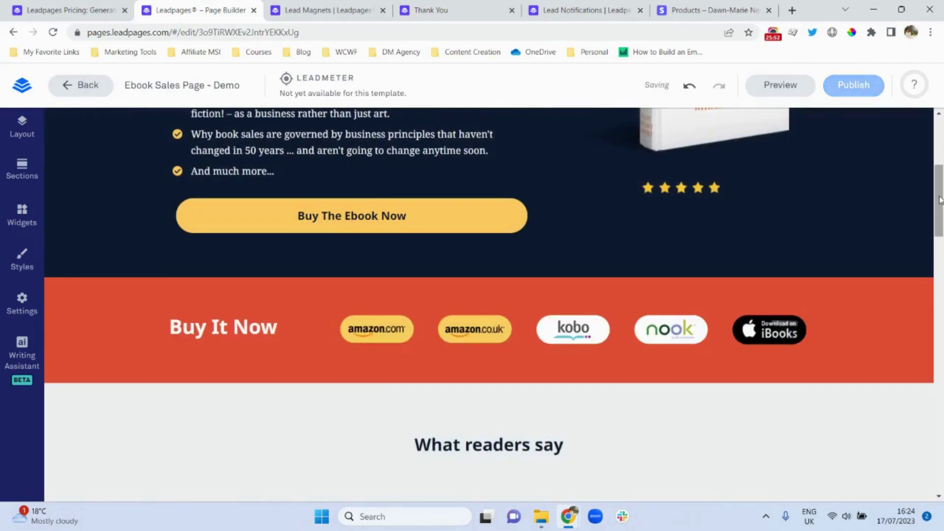
Set the click event of the "Get My Free Chapter" button near the page's end to open the "Ebook Sales Pop Up".
left_click_drag(940, 191, 900, 445)
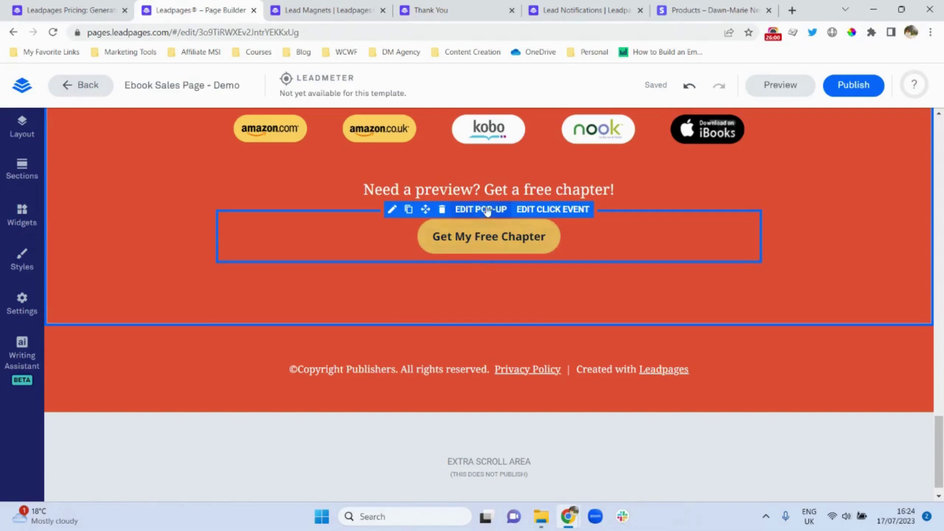
left_click(533, 215)
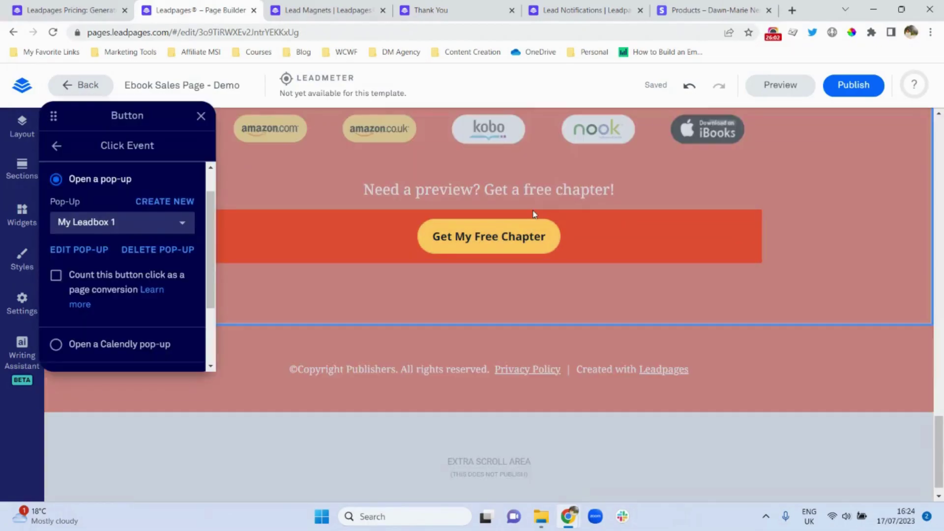
left_click(183, 228)
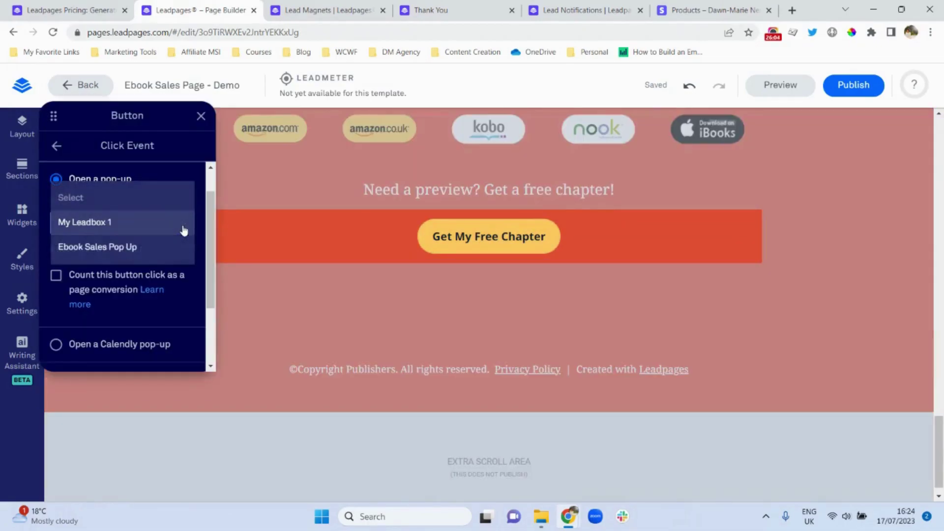
left_click(102, 250)
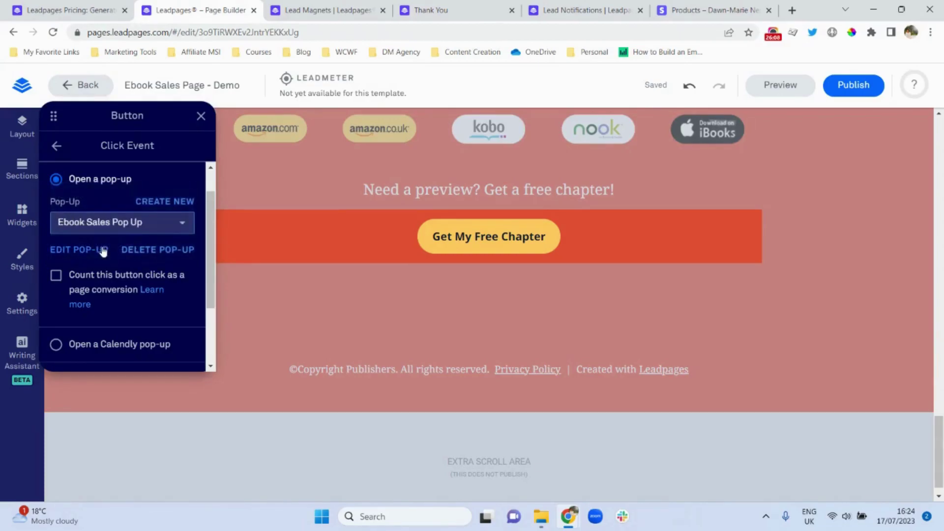
left_click(306, 285)
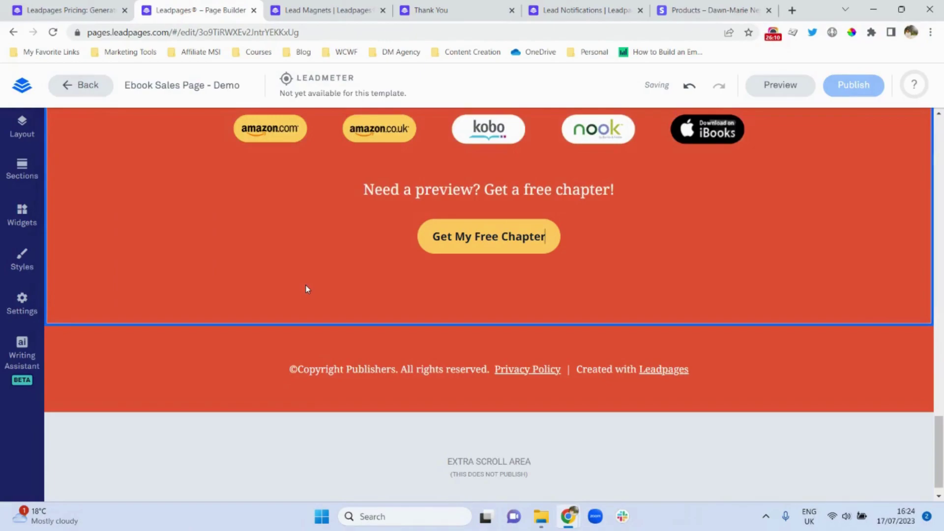
Replace the "Get My Free Chapter" button text with "Buy The Ebook Now" and check the pop-up assigned to its click event.
left_click(546, 235)
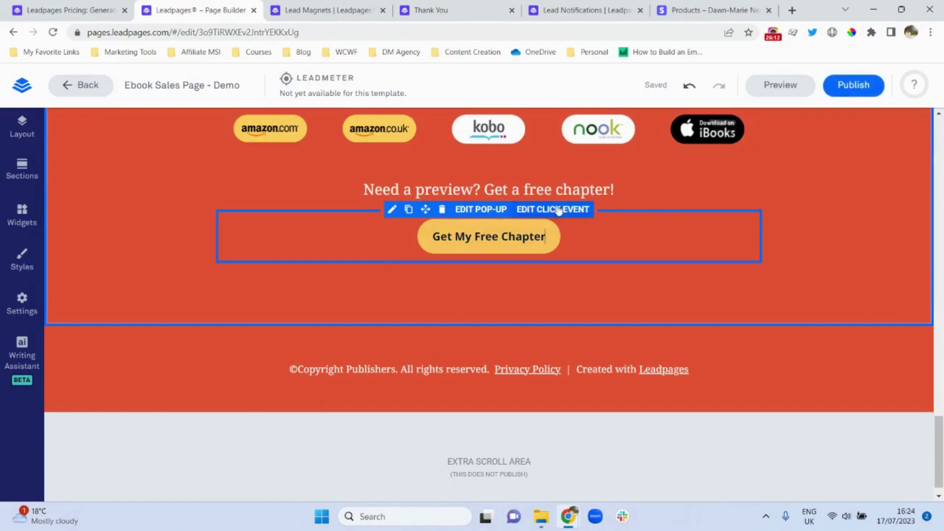
key("BackSpace")
key("BackSpace")
key("BackSpace")
key("BackSpace")
key("BackSpace")
key("BackSpace")
key("BackSpace")
key("BackSpace")
key("BackSpace")
key("BackSpace")
key("BackSpace")
key("BackSpace")
key("BackSpace")
key("BackSpace")
key("BackSpace")
key("BackSpace")
key("BackSpace")
key("BackSpace")
key("BackSpace")
type("Buy The")
key("BackSpace")
type("e Ebook Now")
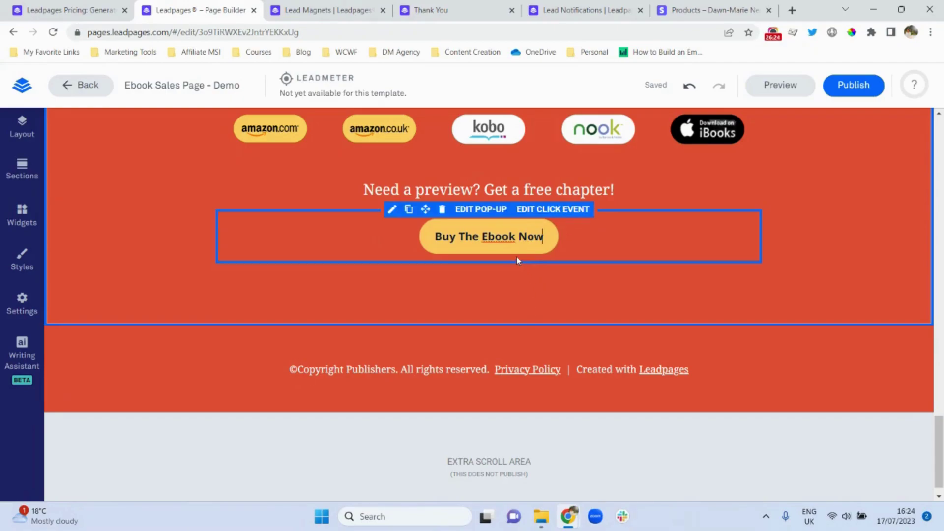
left_click(536, 210)
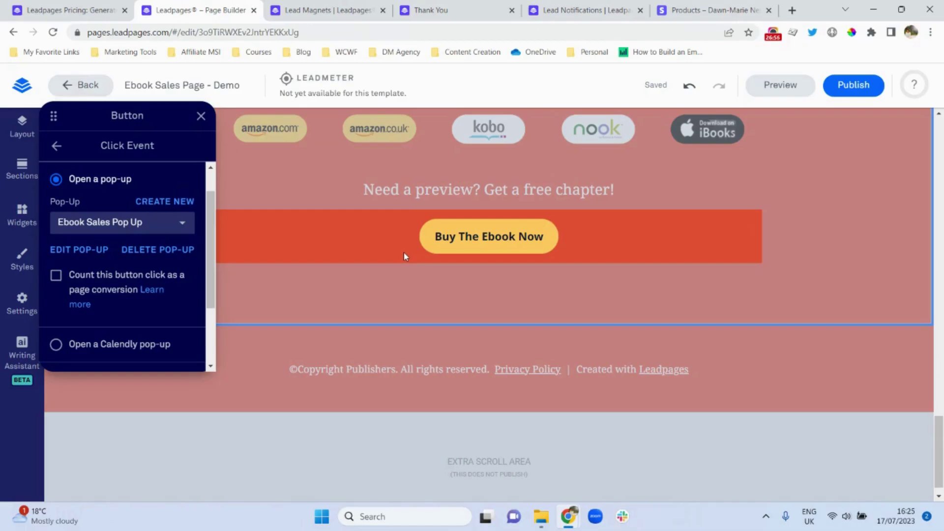
left_click(762, 296)
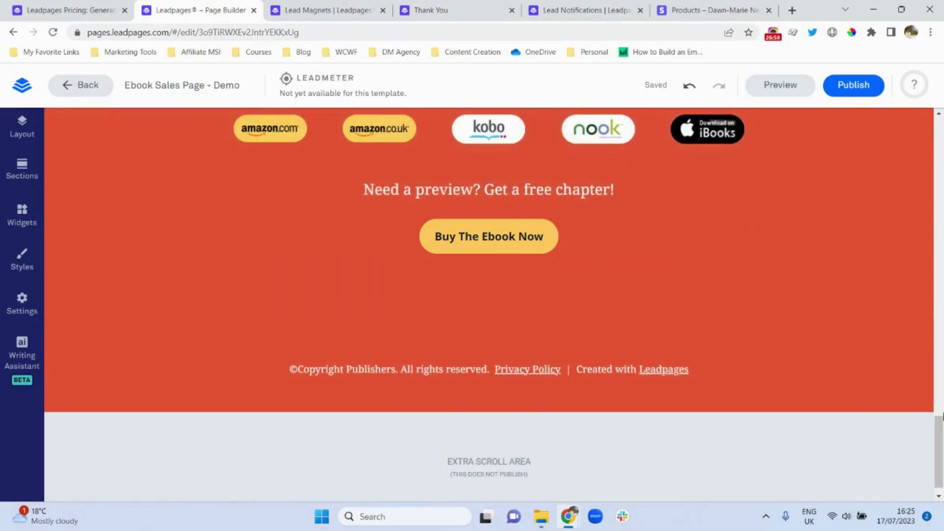
left_click_drag(941, 462, 942, 136)
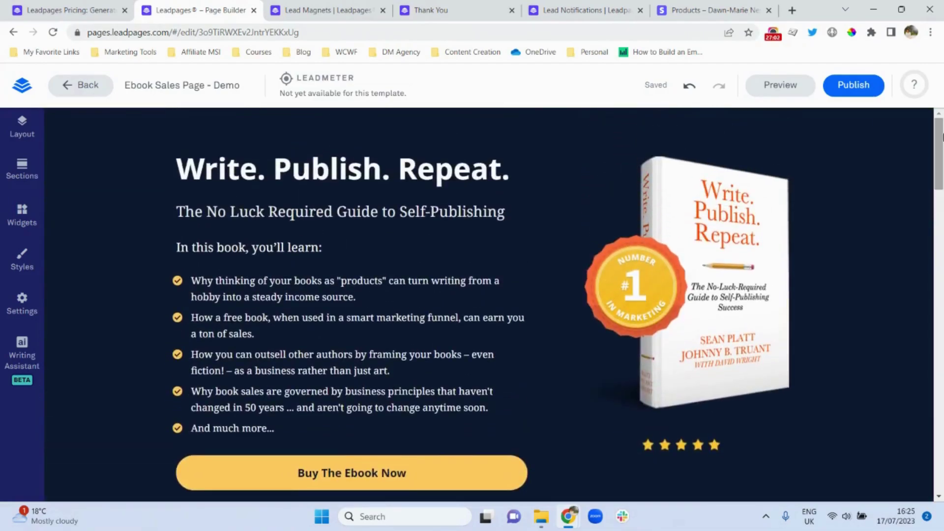
left_click(862, 86)
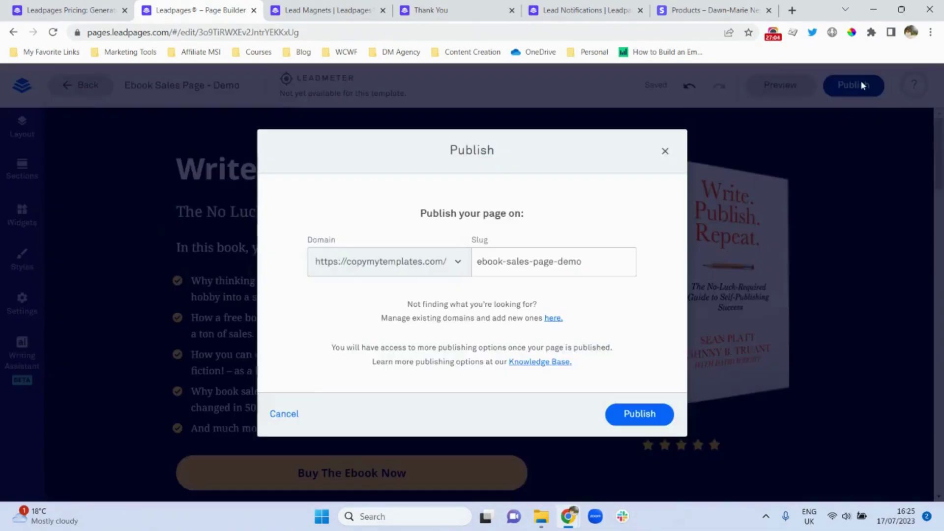
left_click(512, 261)
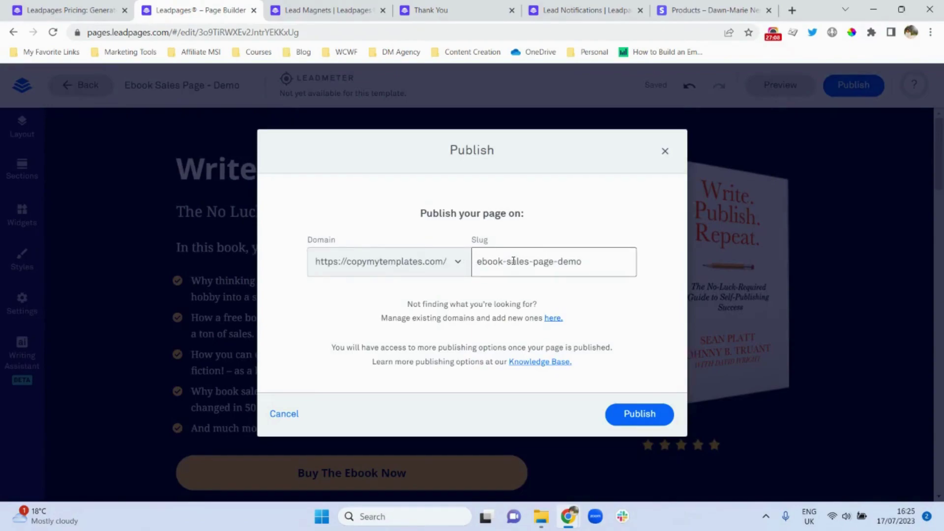
left_click(571, 261)
key("BackSpace")
key("BackSpace")
key("BackSpace")
key("BackSpace")
key("BackSpace")
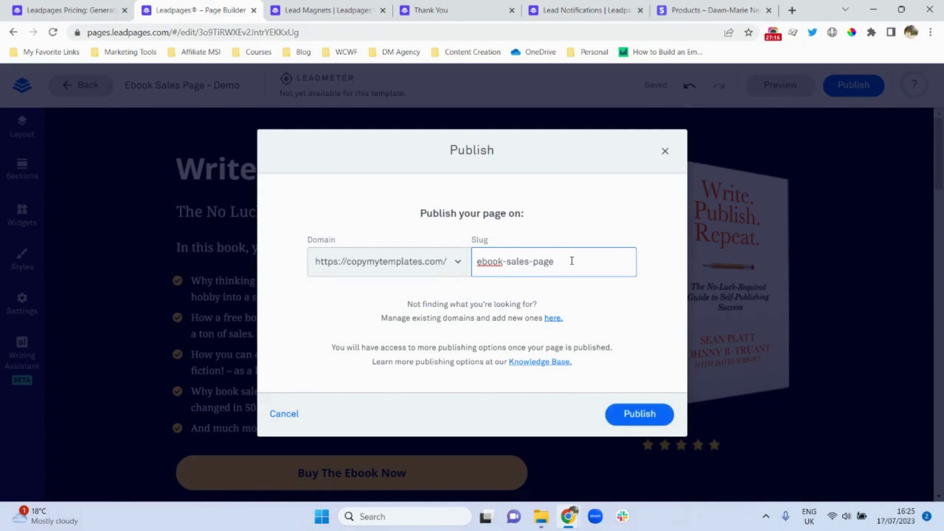
left_click(644, 417)
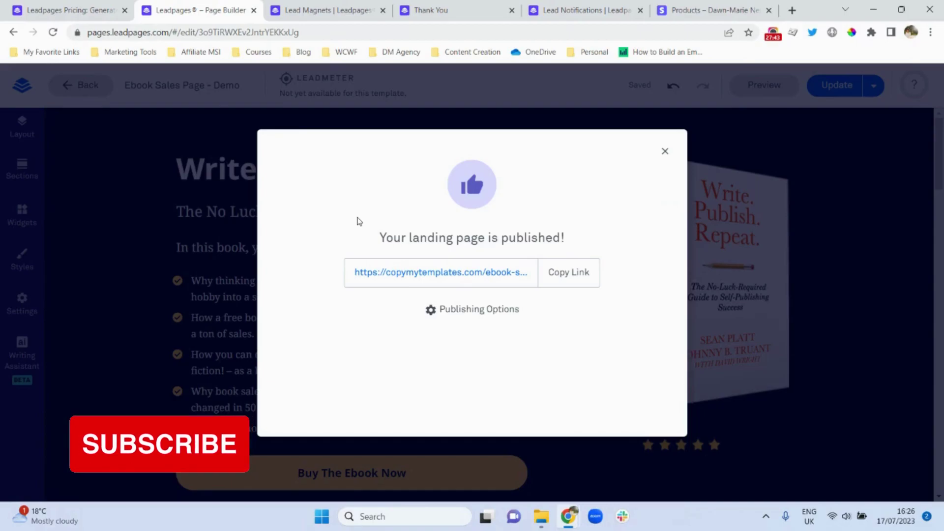
left_click(473, 279)
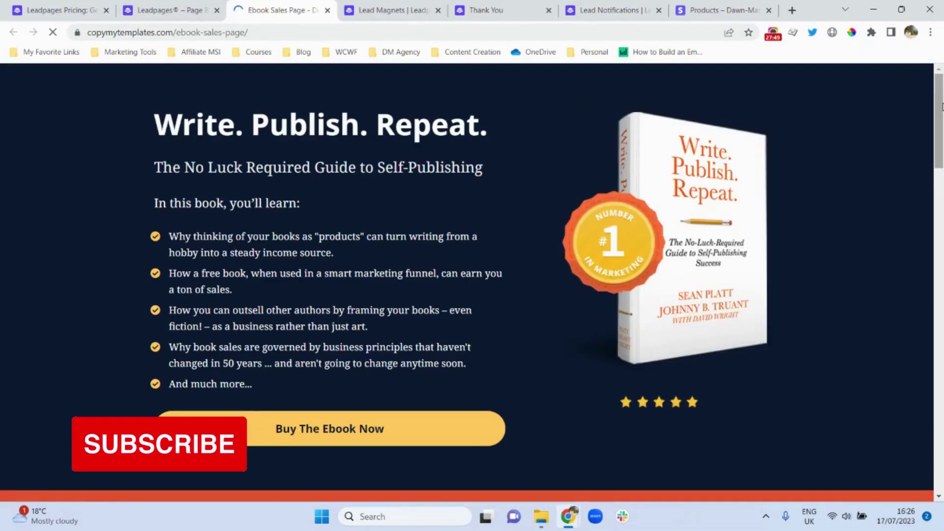
mouse_move(938, 108)
left_mouse_down()
mouse_move(881, 466)
mouse_move(927, 99)
left_mouse_up()
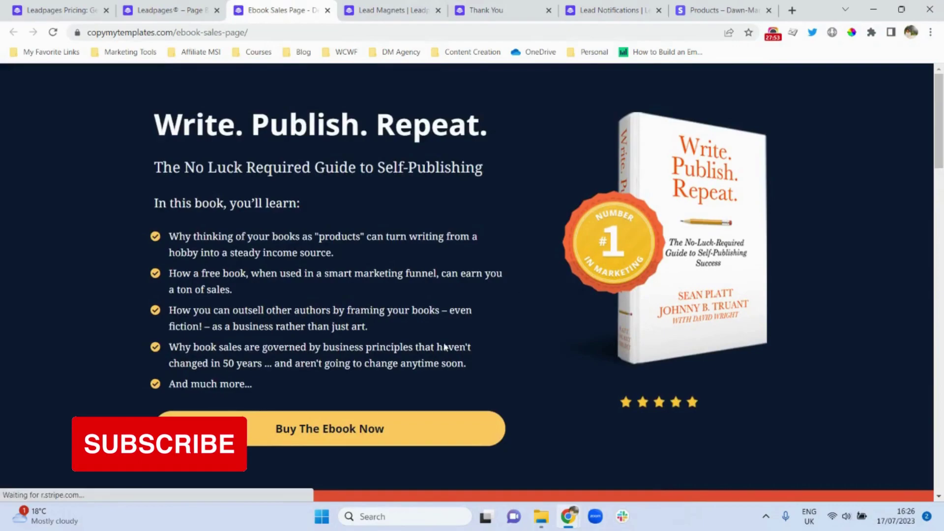